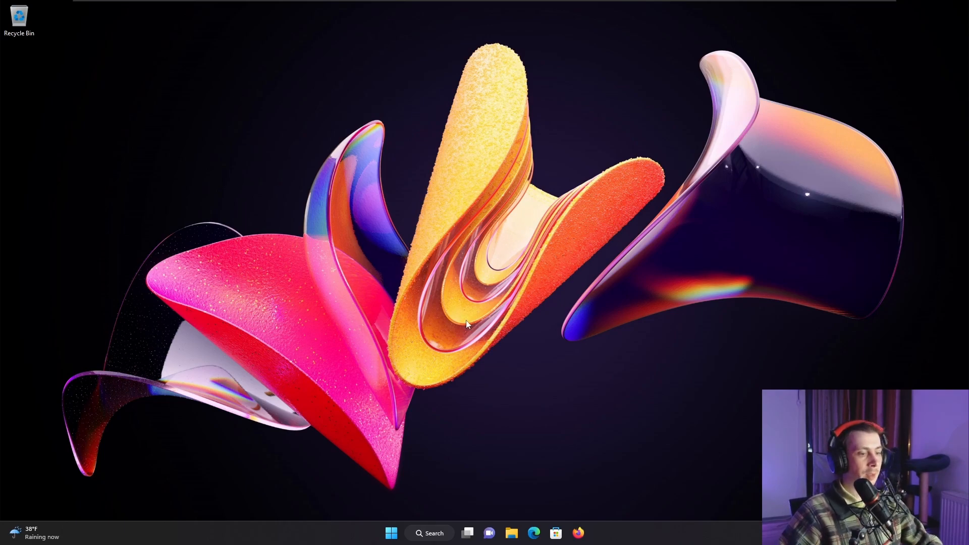
left_click(391, 533)
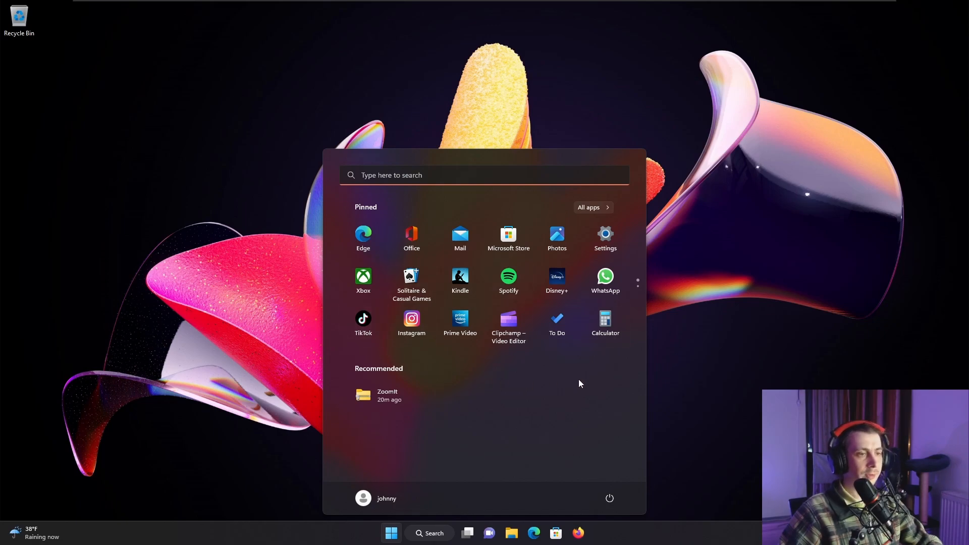
left_click(707, 331)
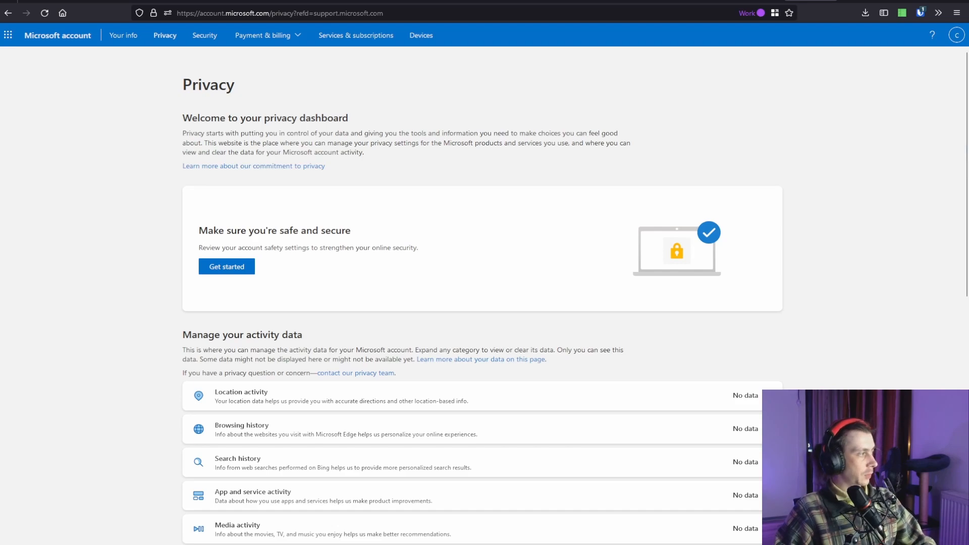
- Expand the App and service performance data, Media activity and Search history categories on the Microsoft account privacy dashboard to examine what they collect
scroll(482, 292, "down", 2)
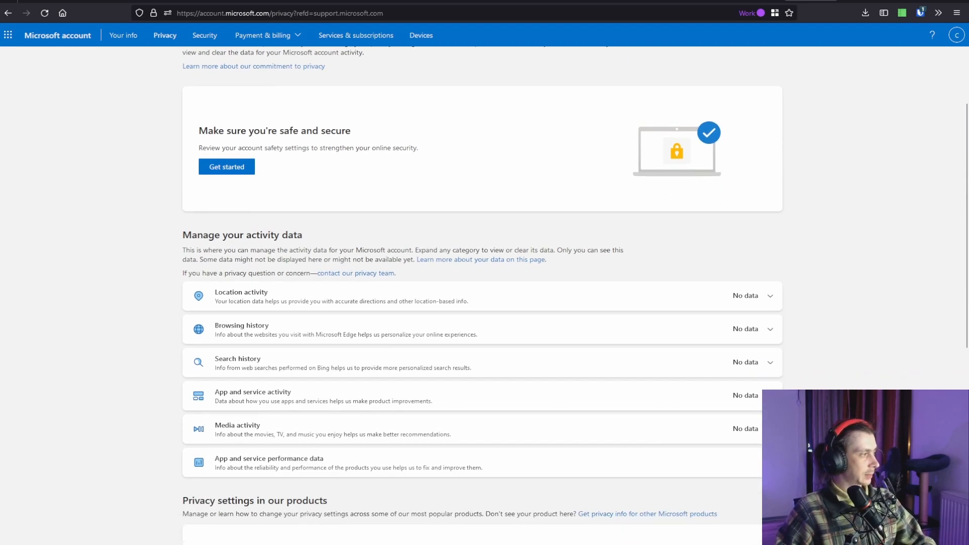
scroll(482, 293, "down", 1)
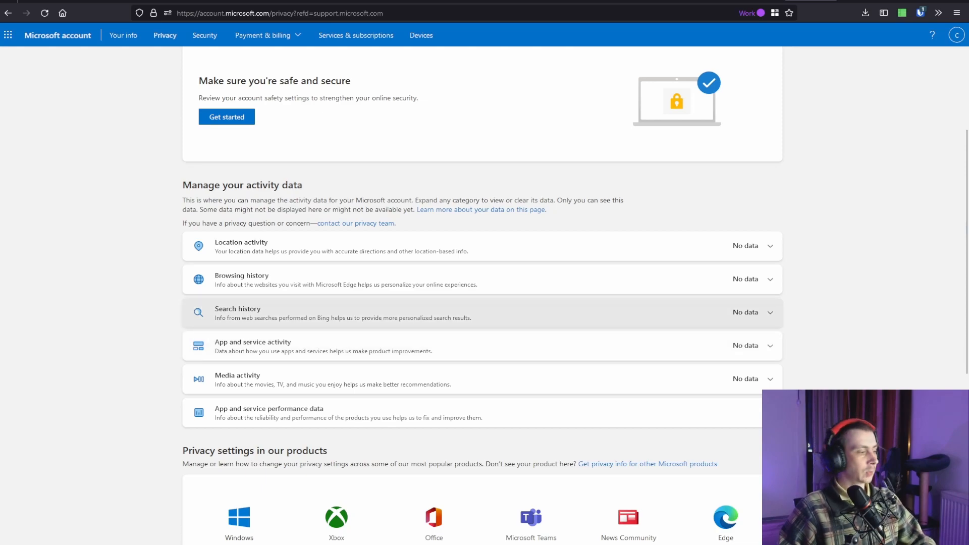
scroll(480, 311, "down", 2)
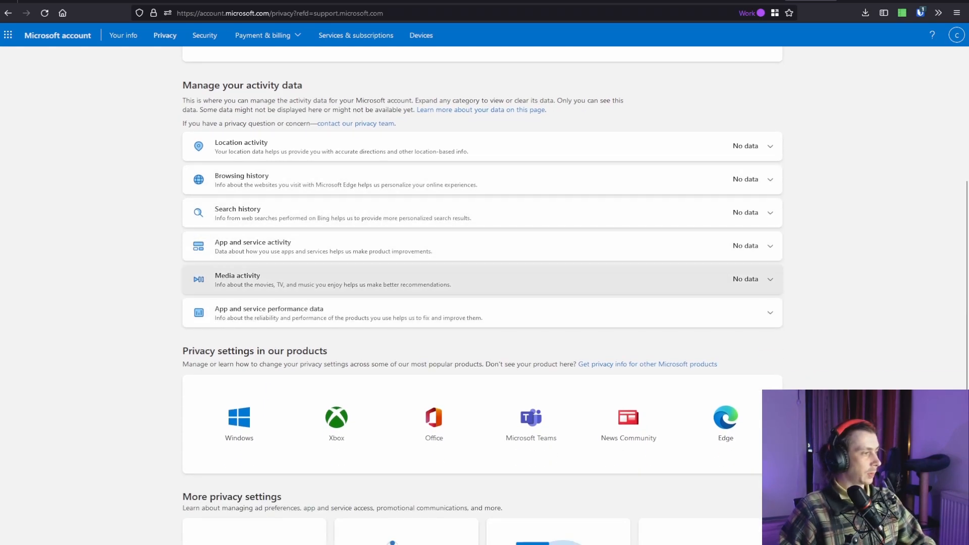
left_click(715, 314)
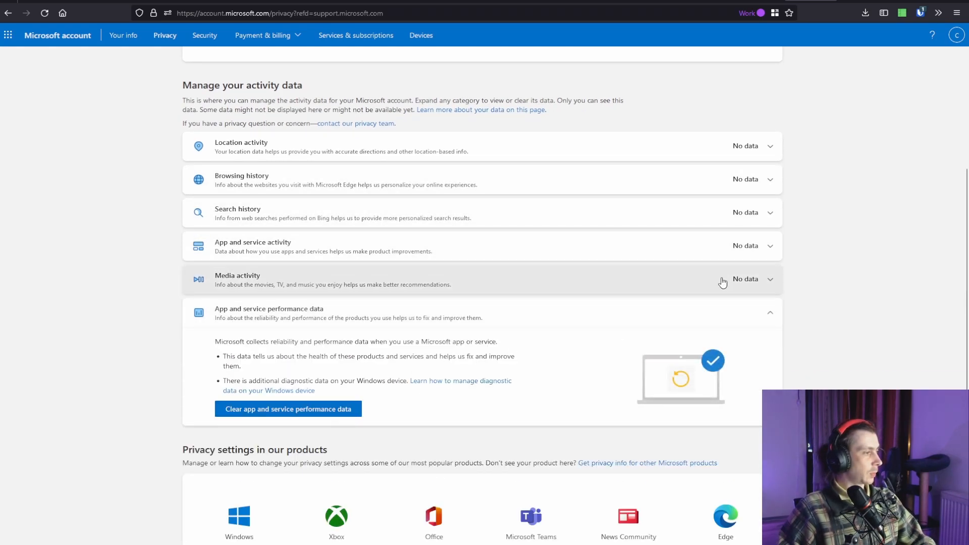
left_click(771, 280)
left_click(774, 282)
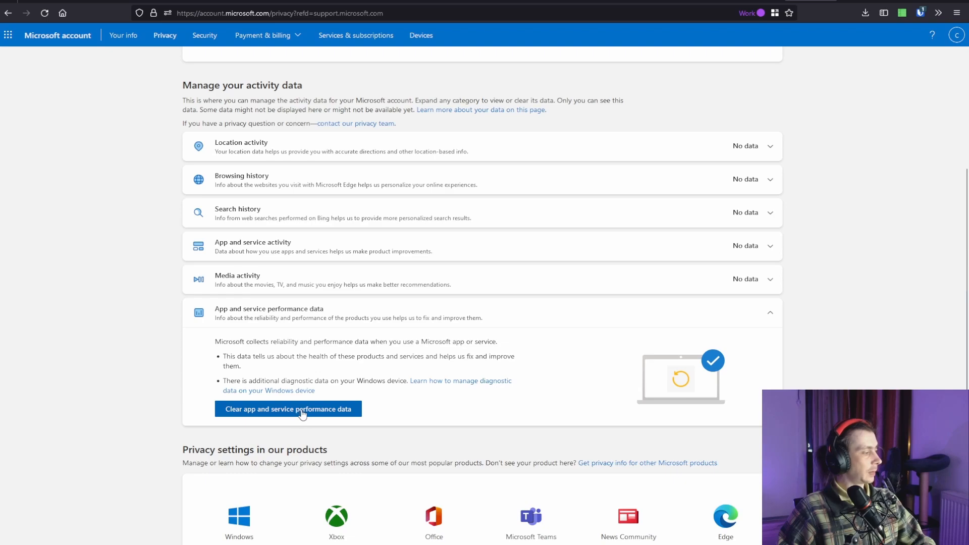
left_click(771, 280)
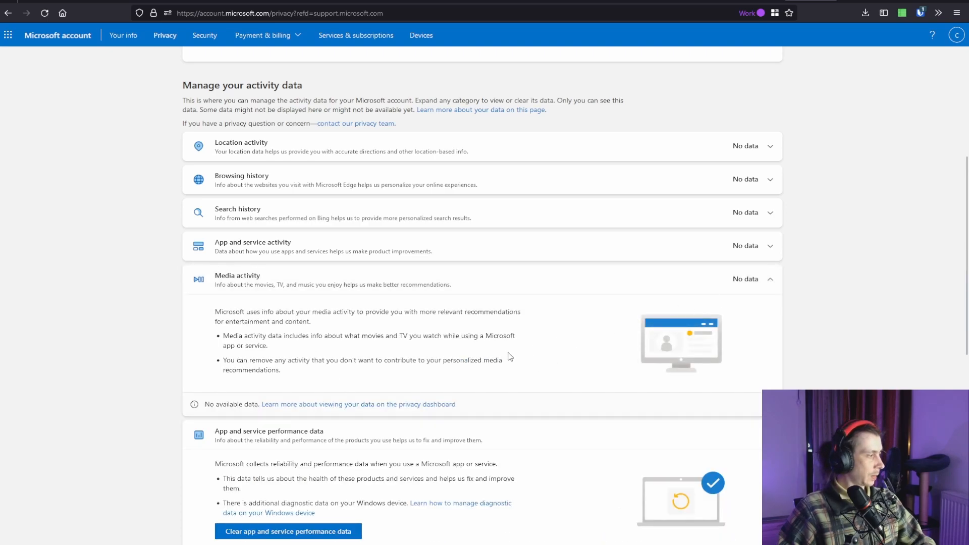
left_click(741, 214)
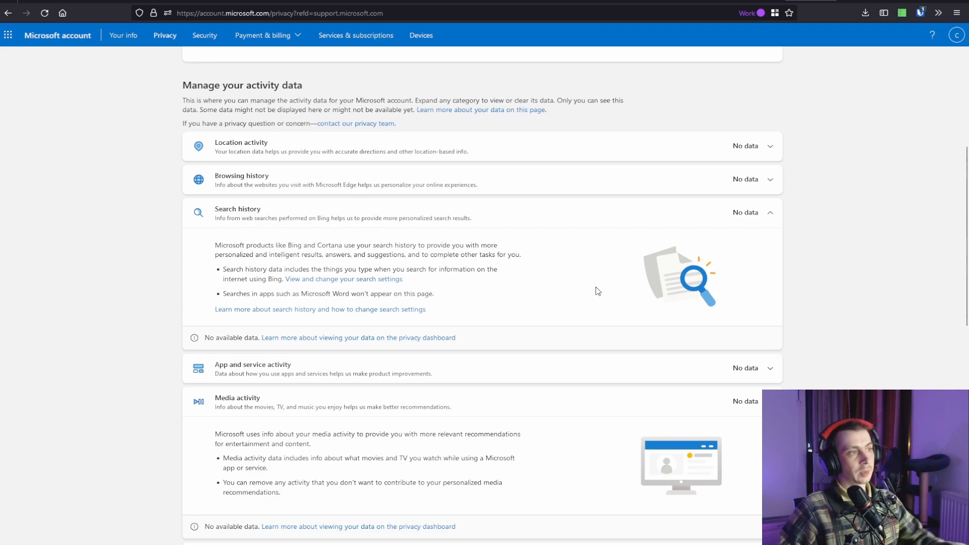
- Look over the product and additional privacy settings on the dashboard and open the personalized ad settings
scroll(601, 289, "down", 4)
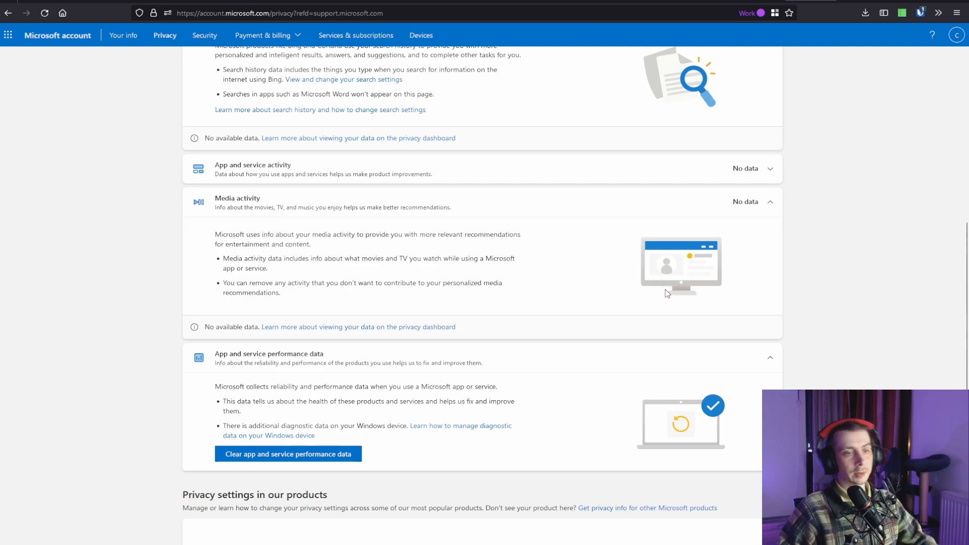
scroll(621, 288, "down", 2)
scroll(620, 278, "down", 5)
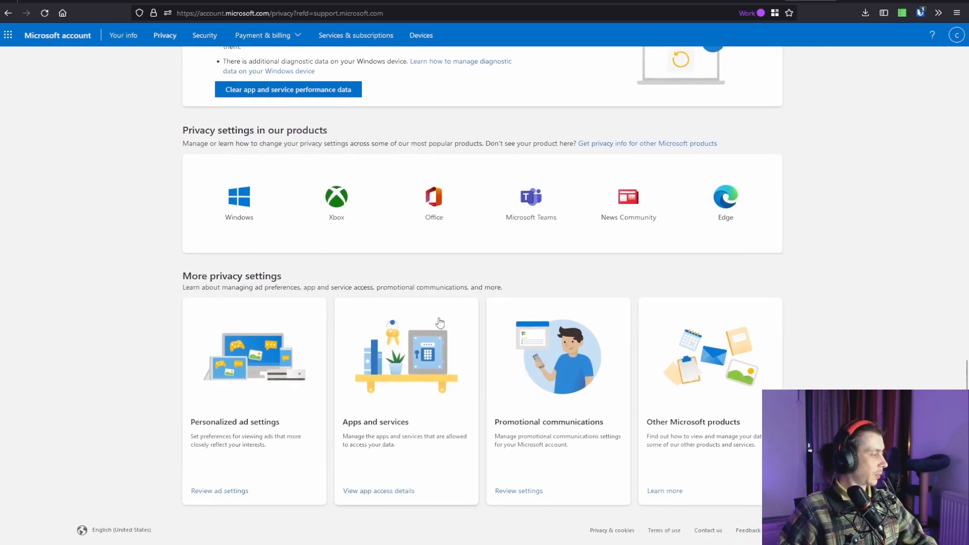
left_click(220, 492)
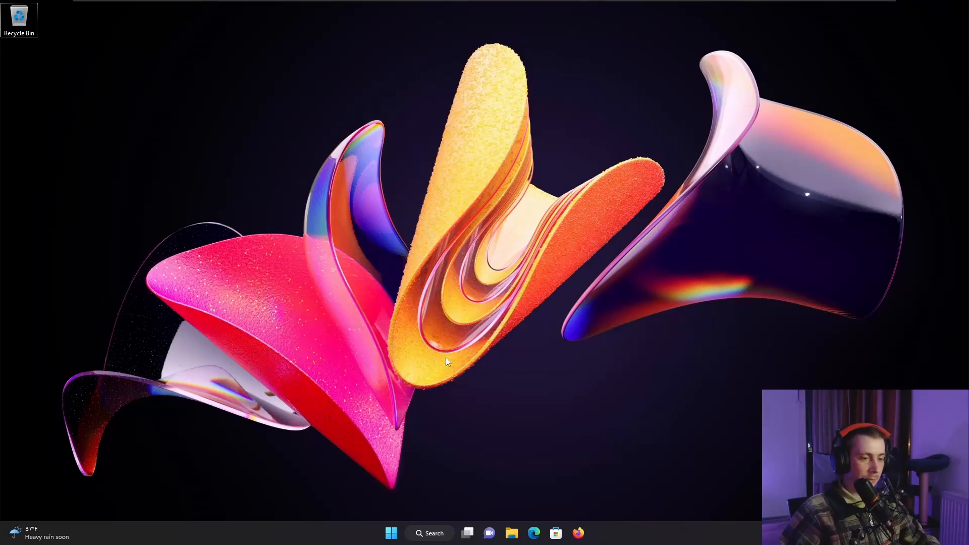
- Switch to the Windows Settings app by searching for "sett" and maximize its window
left_click(392, 533)
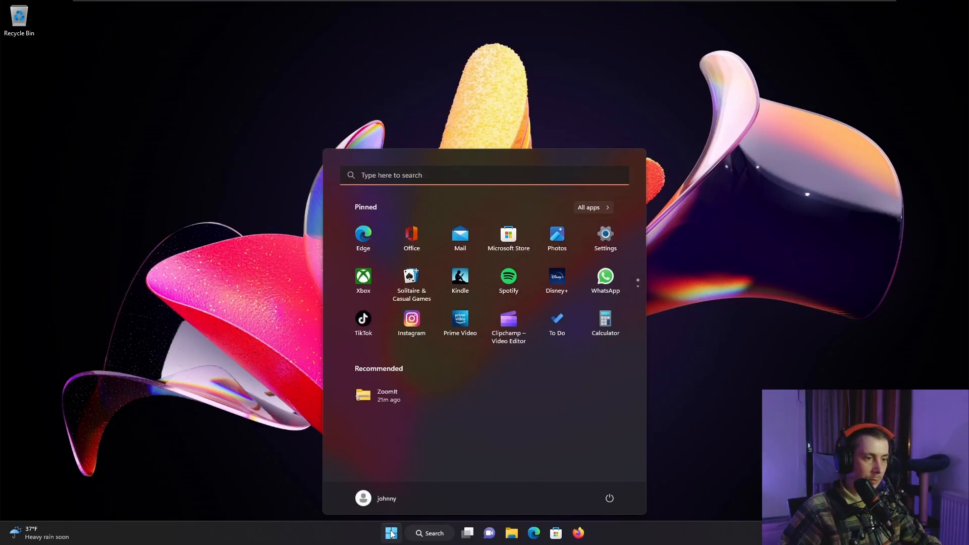
type("sett")
left_click(378, 257)
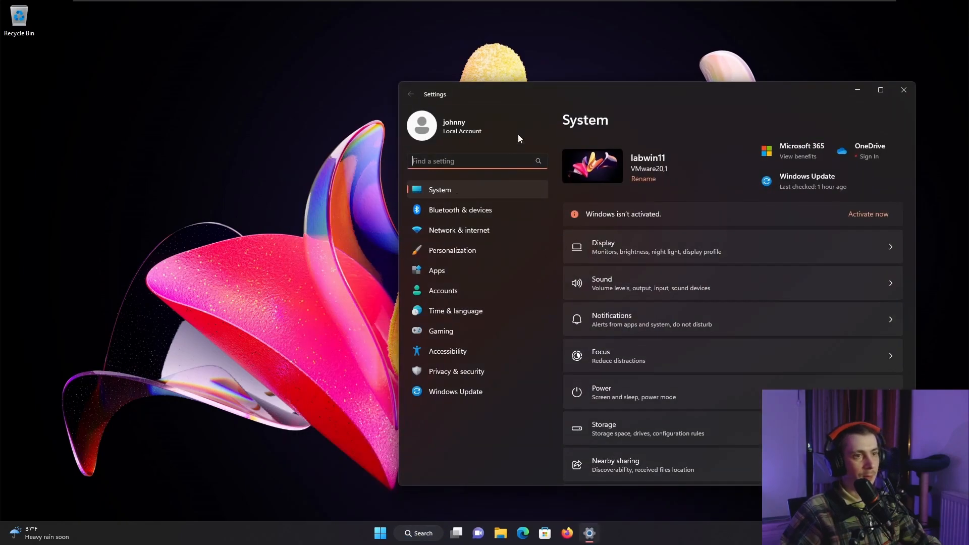
double_click(556, 92)
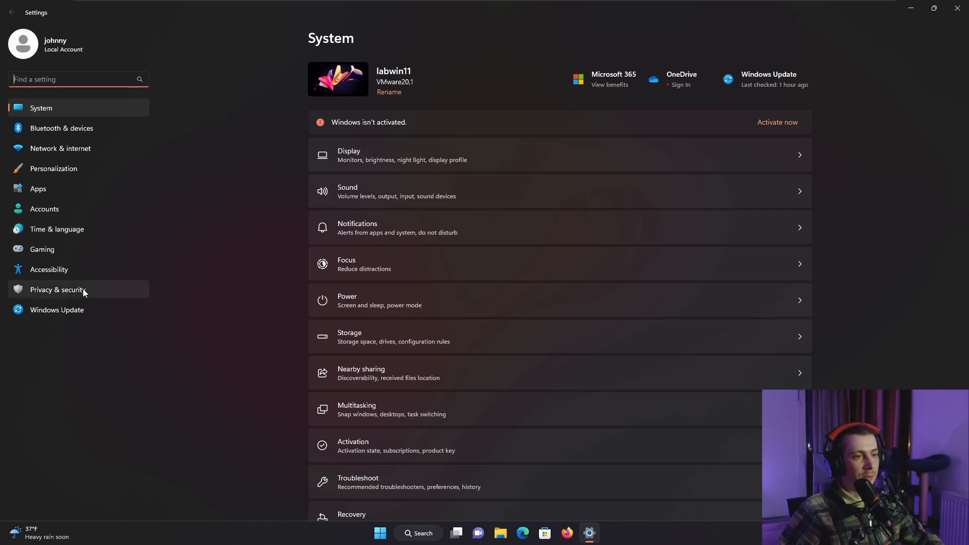
- Open the Nearby sharing settings under System to check the sharing option
left_click(224, 256)
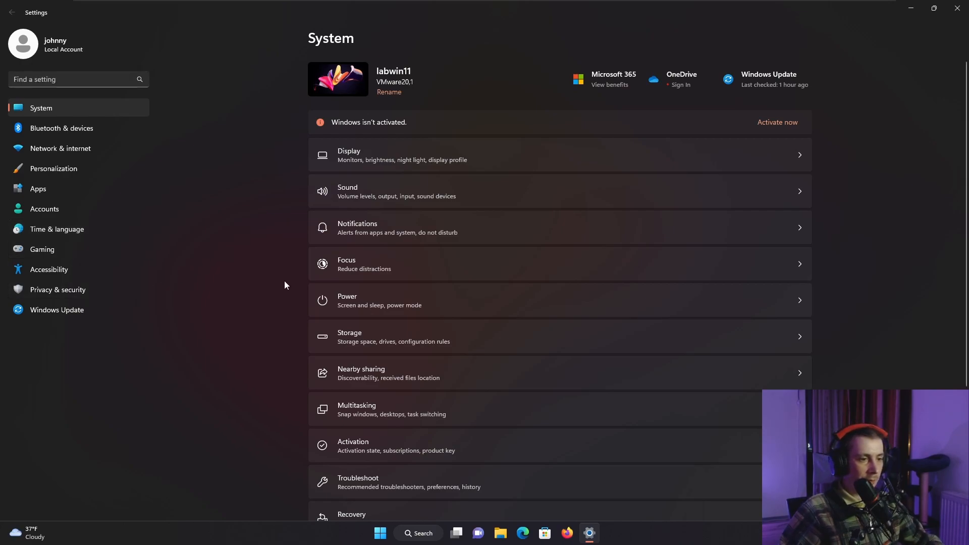
scroll(283, 279, "down", 3)
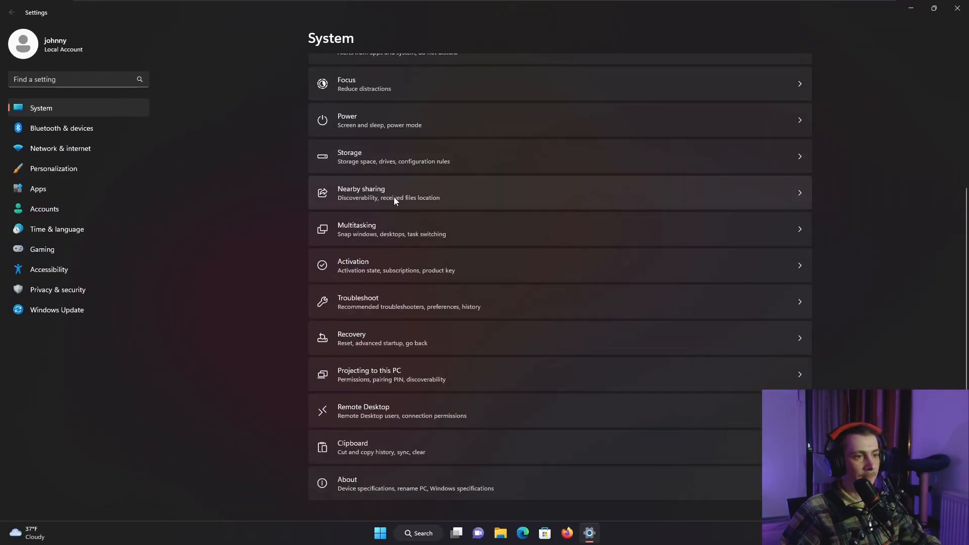
left_click(417, 209)
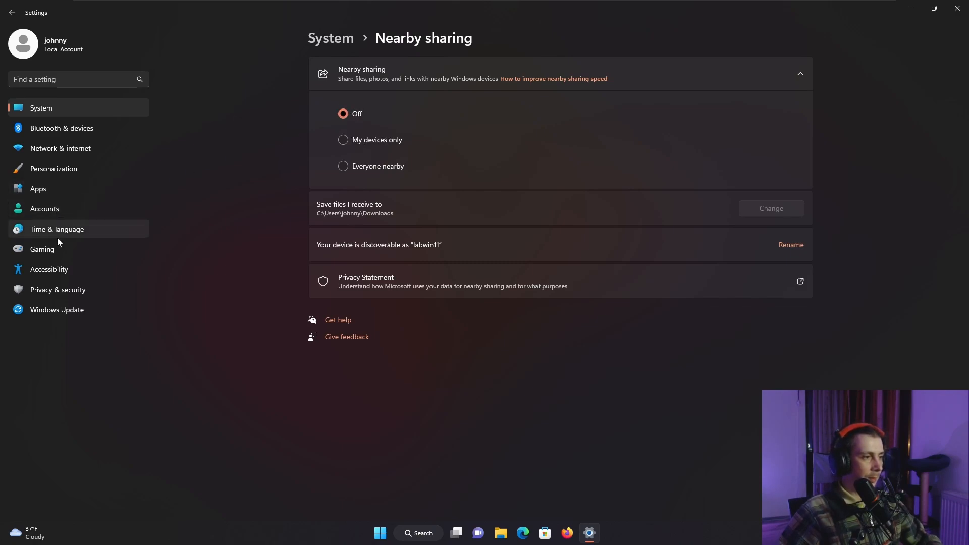
- In the General privacy permissions, turn off locally relevant website content, app launch tracking and suggested content in Settings
left_click(86, 293)
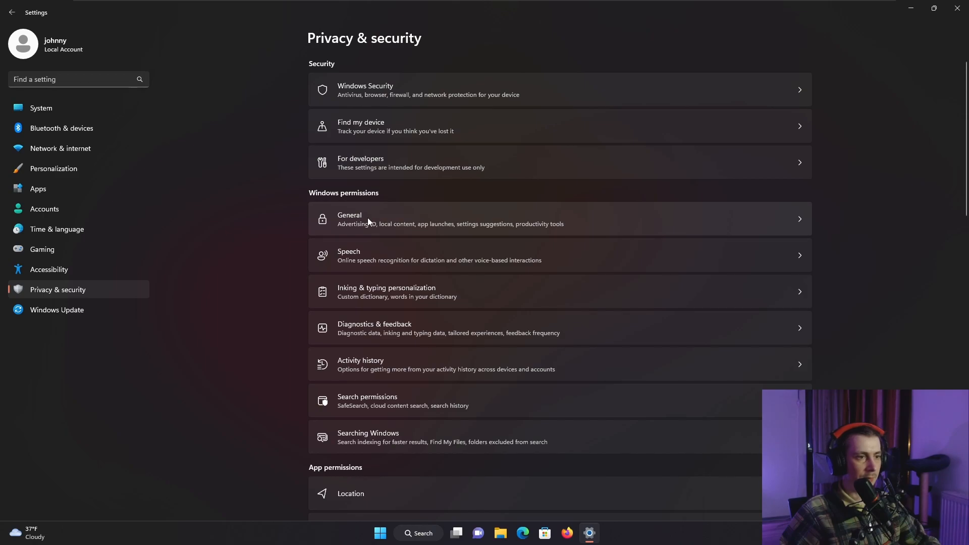
left_click(436, 222)
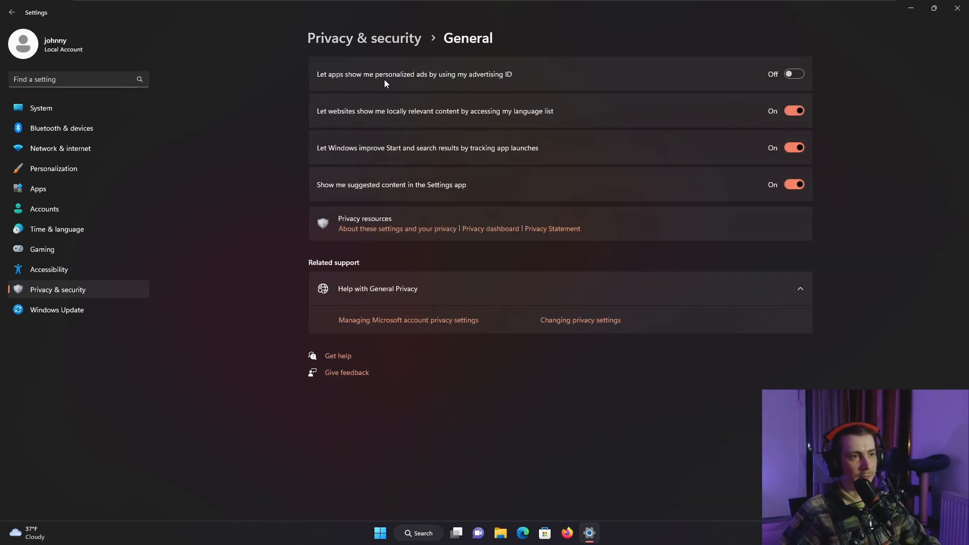
left_click(794, 110)
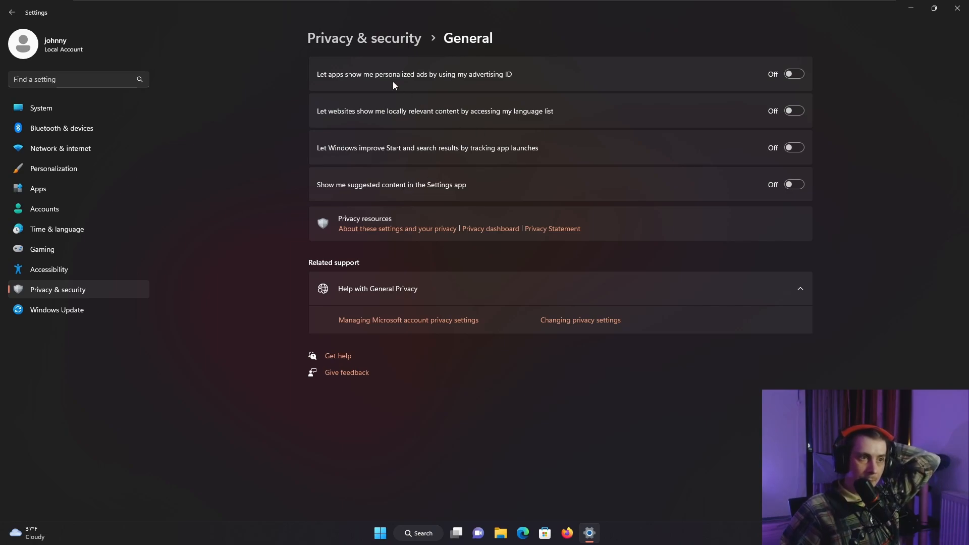
- Check the online speech recognition setting and return to the Privacy & security overview
left_click(392, 40)
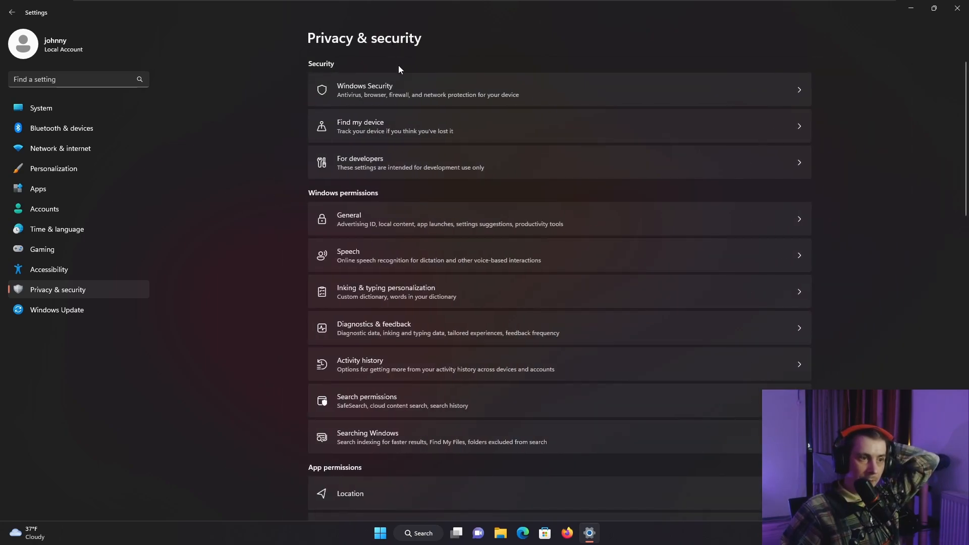
left_click(429, 259)
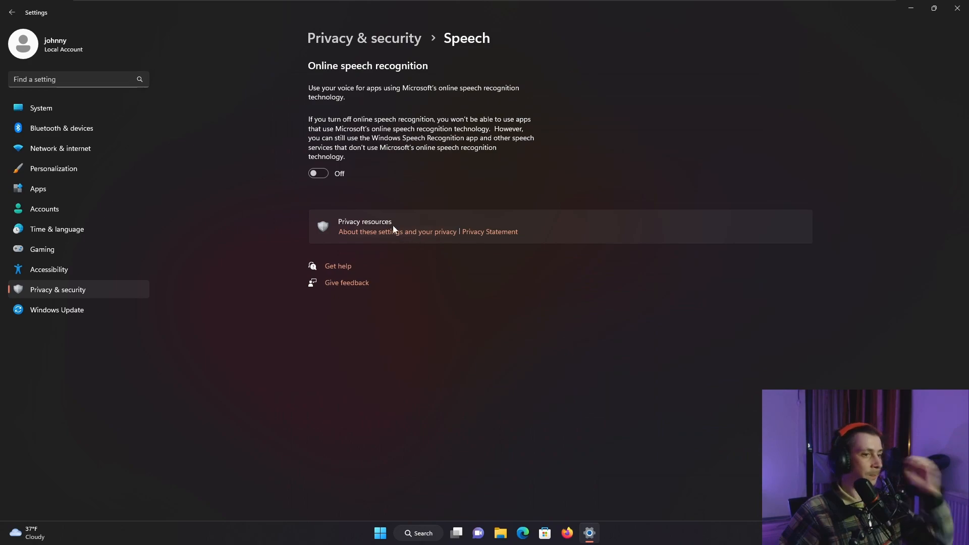
left_click(395, 40)
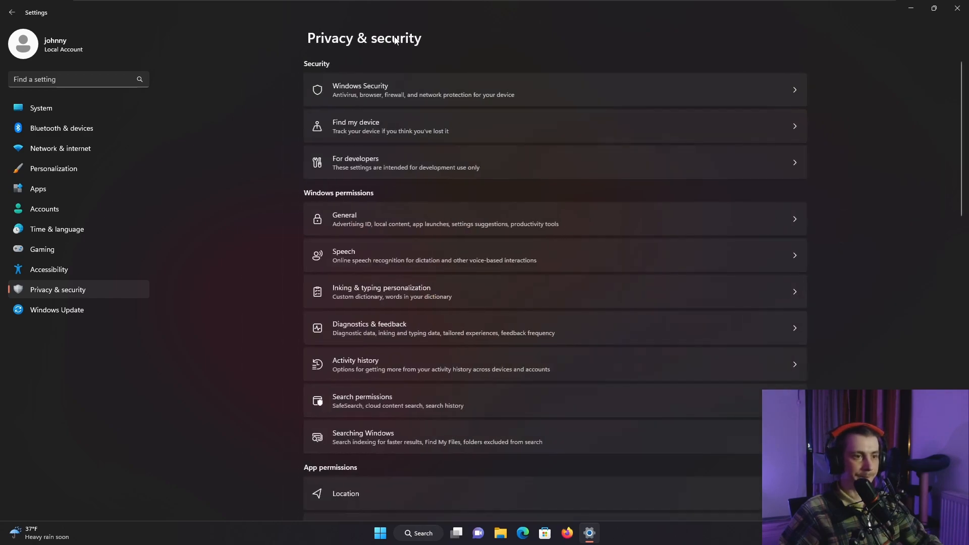
- Turn off the custom inking and typing dictionary and return to the Privacy & security overview
left_click(445, 289)
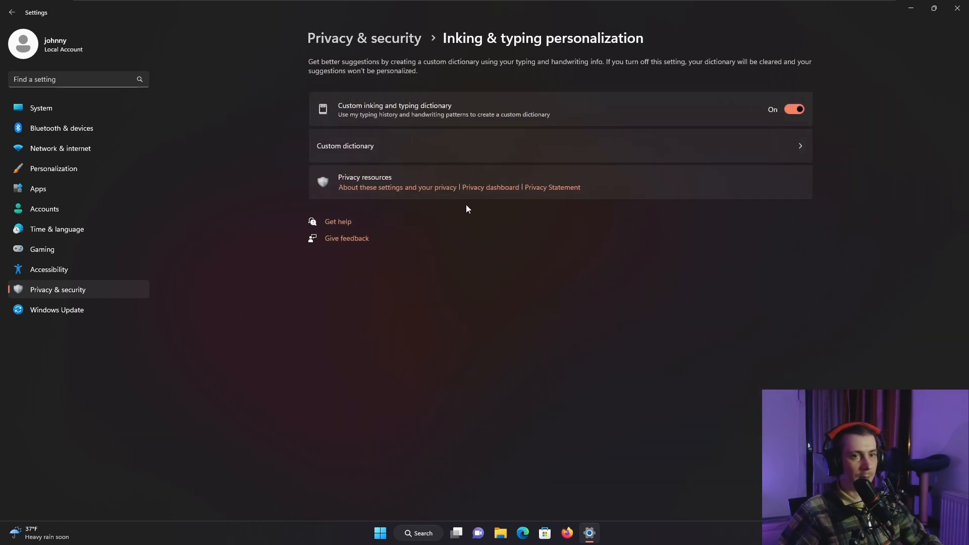
left_click(792, 110)
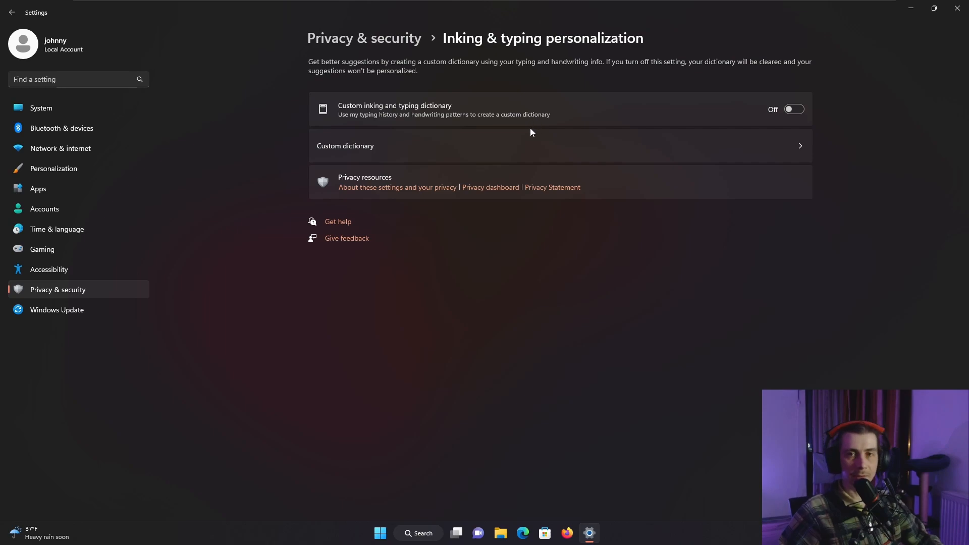
left_click(397, 39)
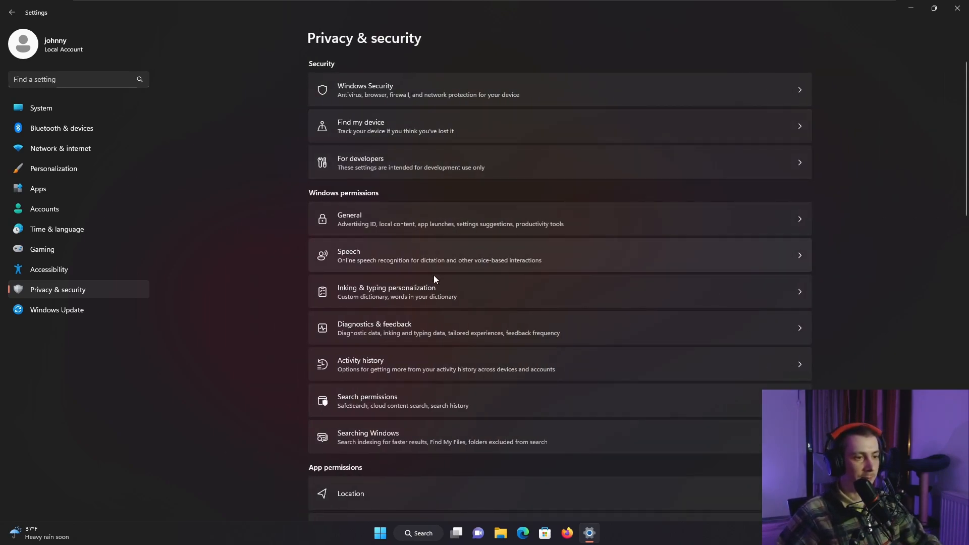
- Review the Diagnostics & feedback options for improving inking and typing, tailored experiences and viewing diagnostic data
left_click(452, 332)
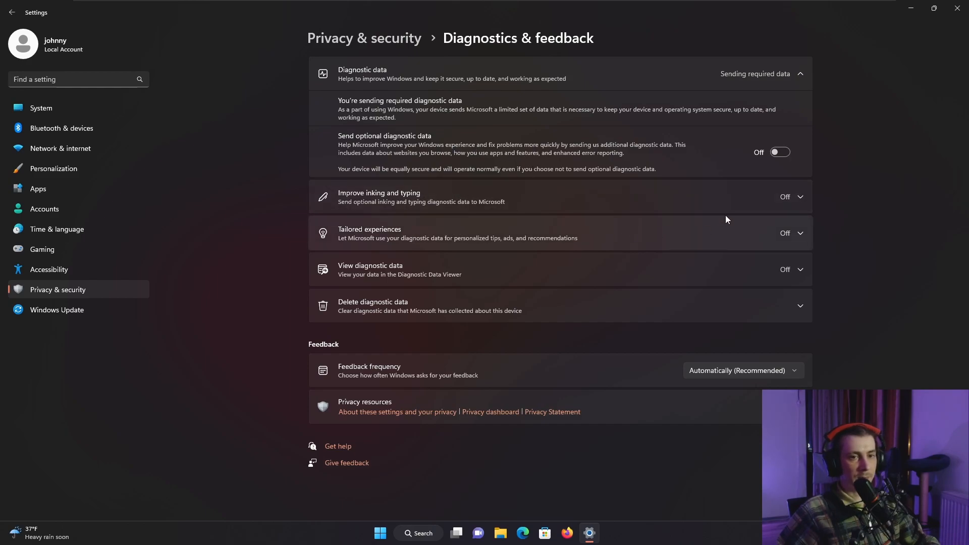
left_click(728, 195)
left_click(722, 195)
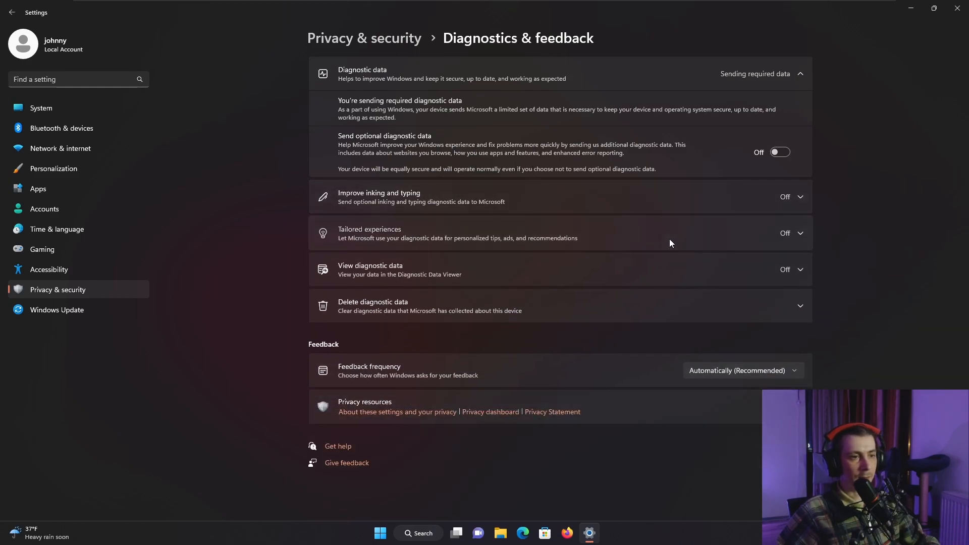
left_click(670, 244)
left_click(588, 225)
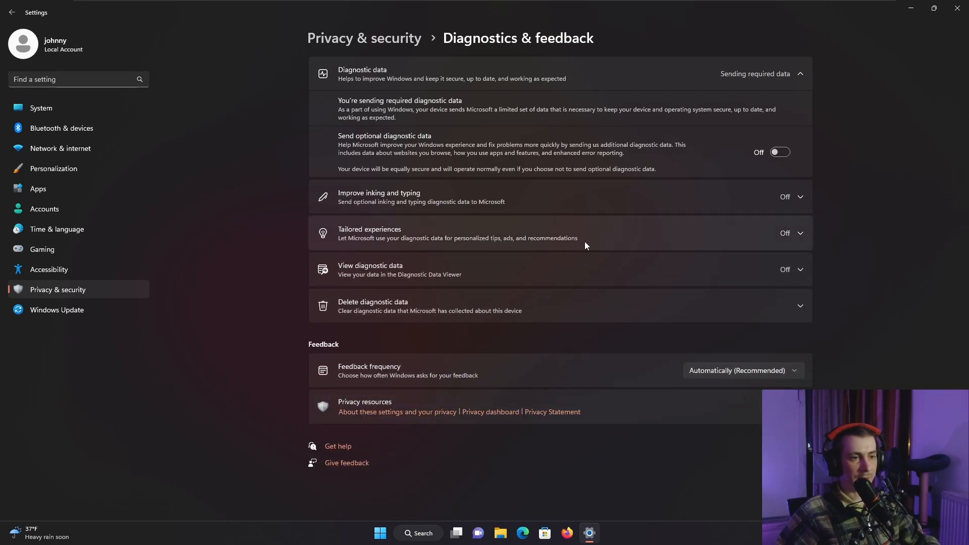
left_click(592, 267)
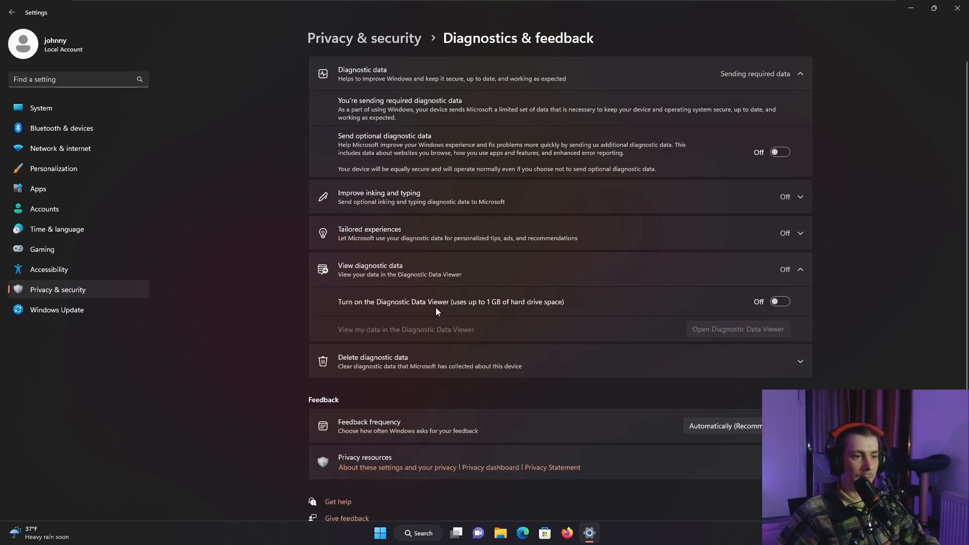
left_click(626, 272)
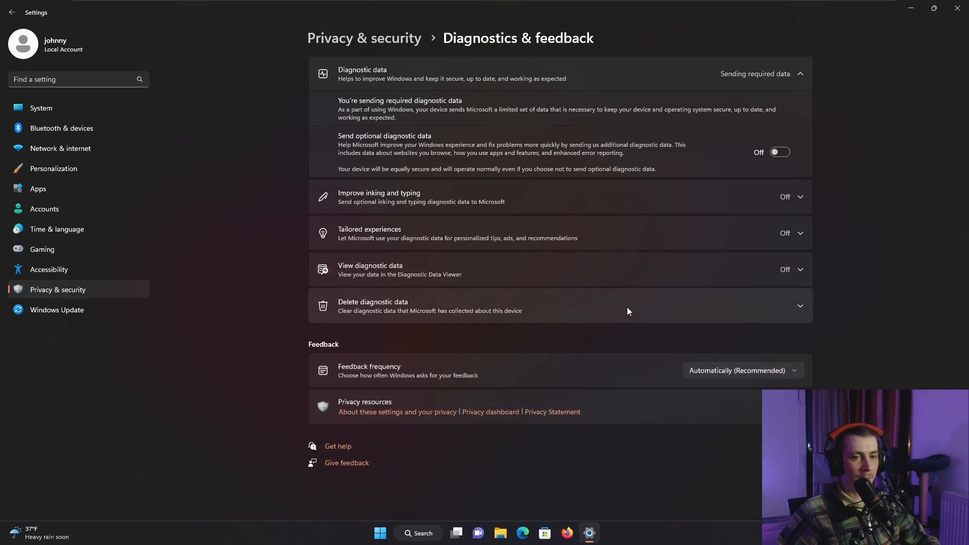
- Delete the diagnostic data that Microsoft has collected about this device
left_click(622, 308)
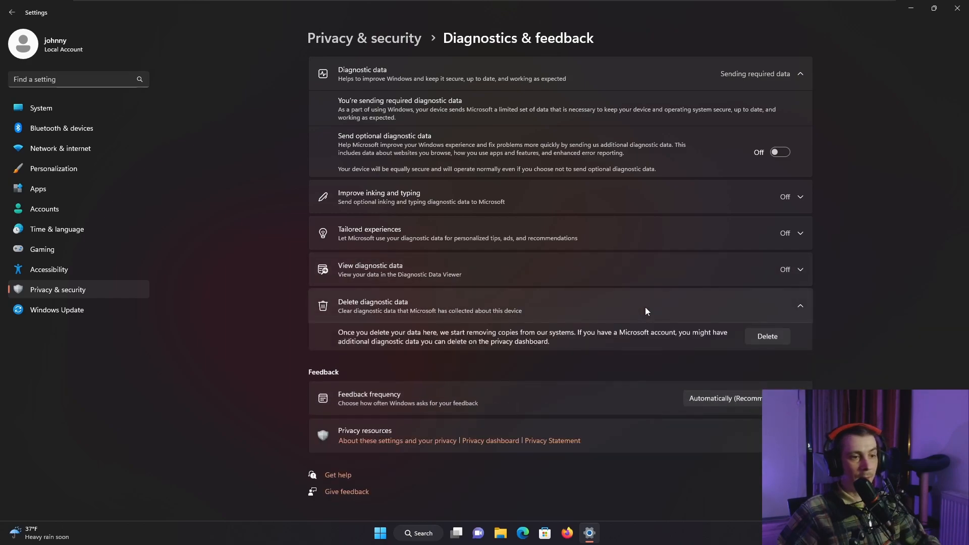
left_click(765, 340)
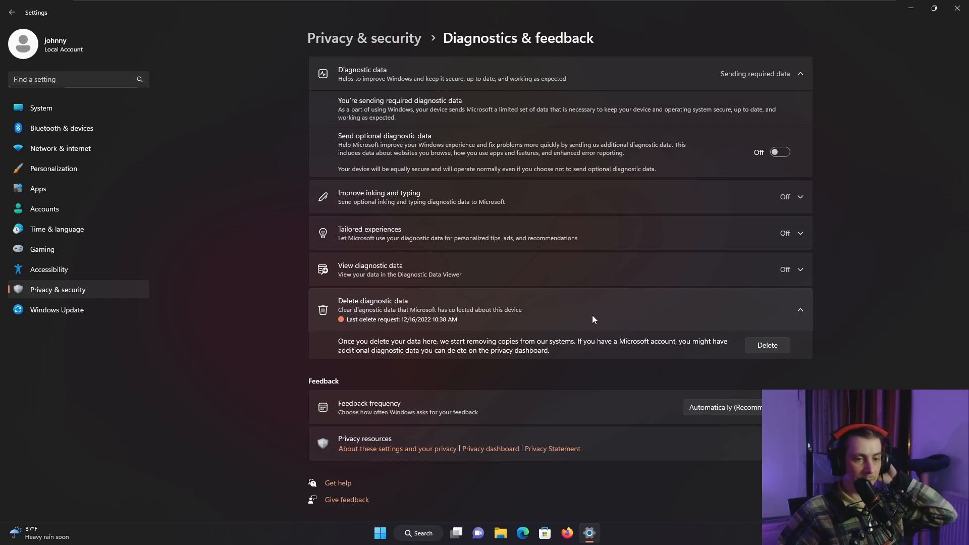
- Set the feedback frequency to Never and return to the Privacy & security overview
left_click(719, 409)
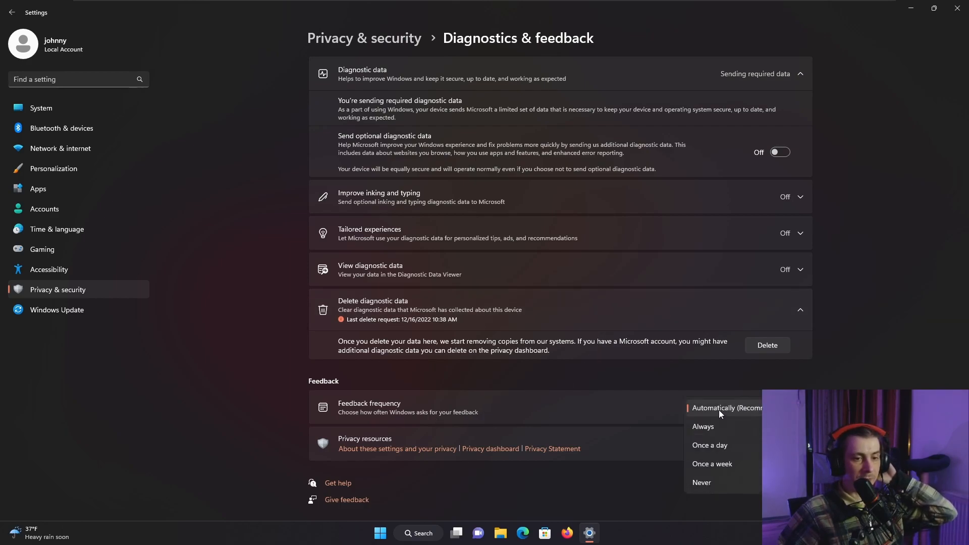
left_click(716, 482)
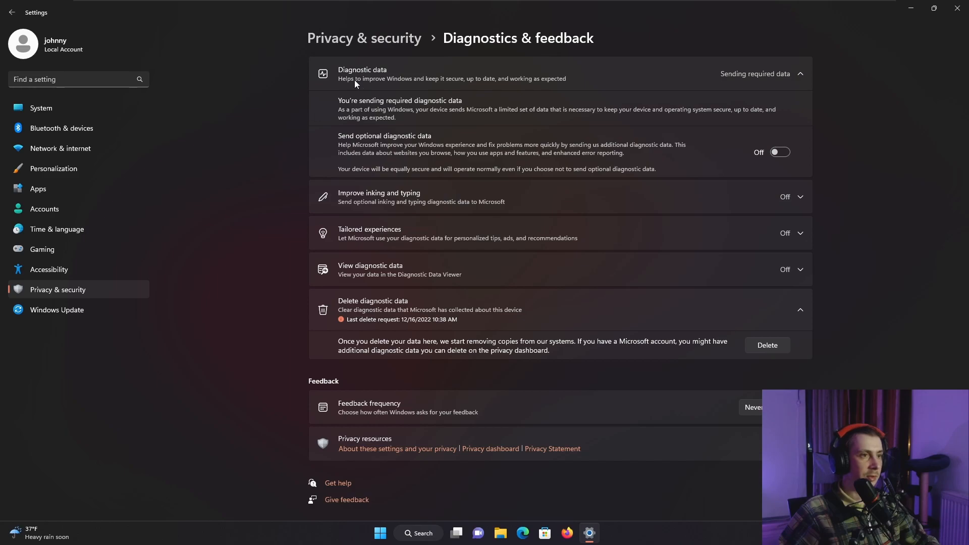
left_click(387, 46)
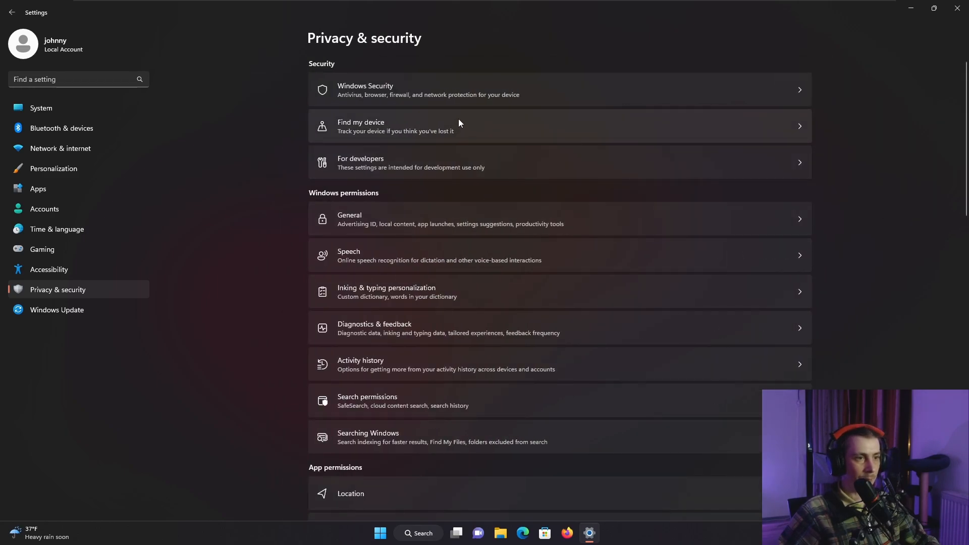
- Open the Location app permissions and allow the taskbar weather widget's web link to open in Firefox just once
scroll(492, 208, "down", 5)
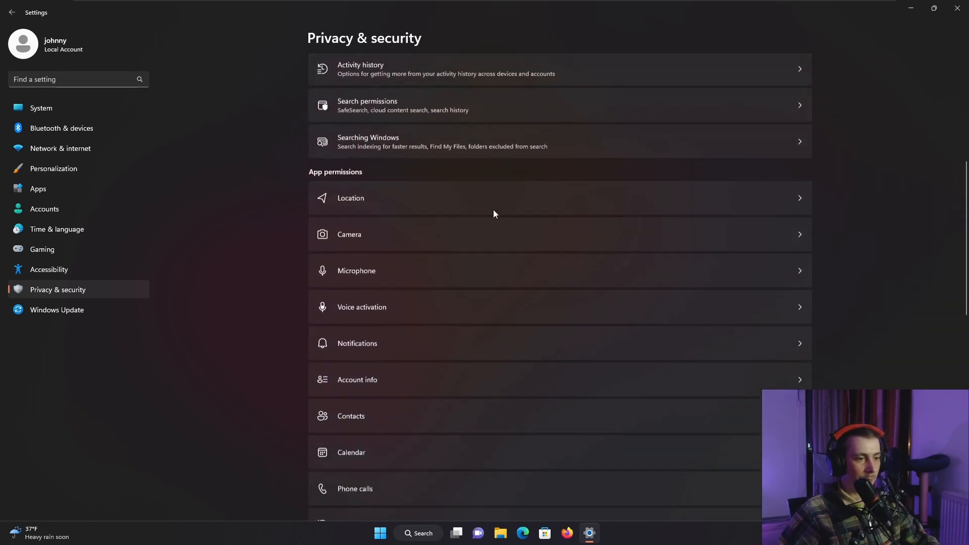
left_click(479, 148)
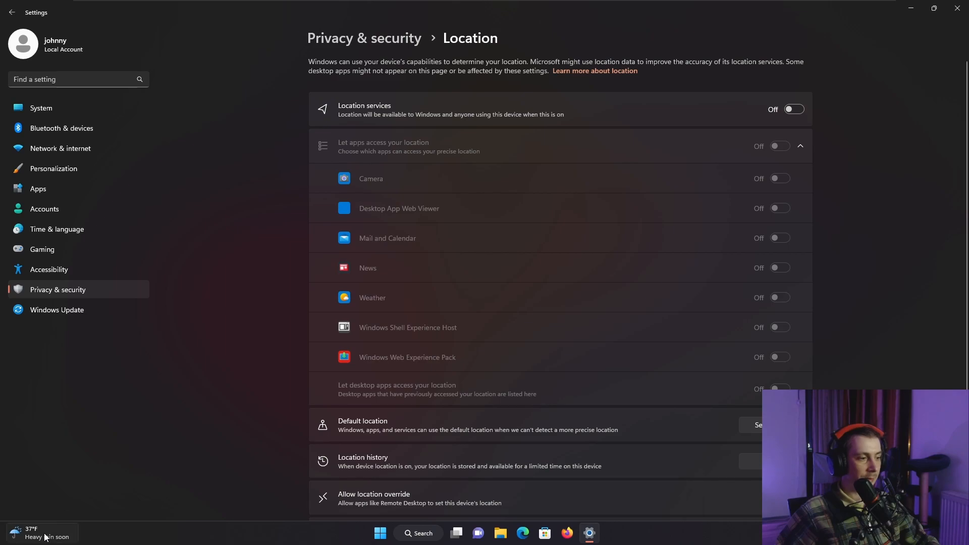
mouse_move(46, 537)
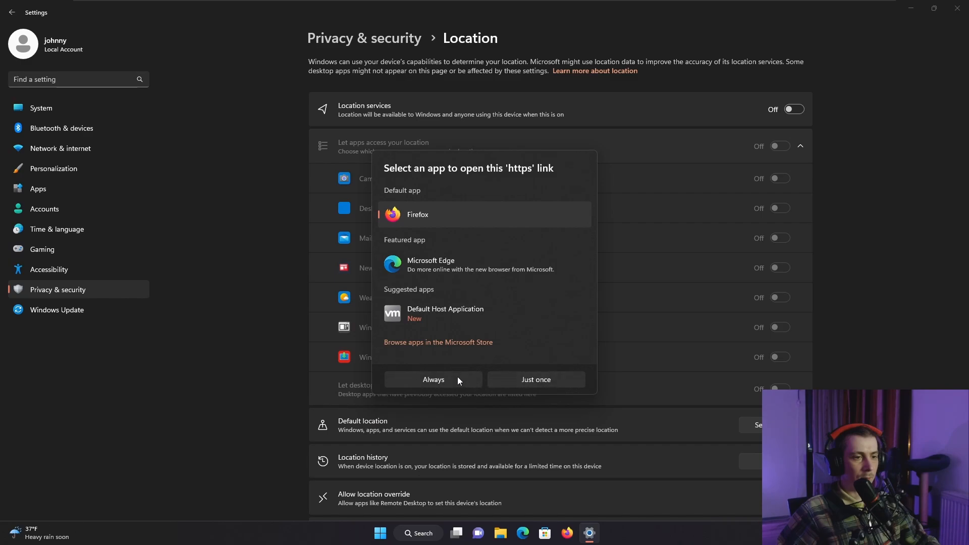
left_click(511, 383)
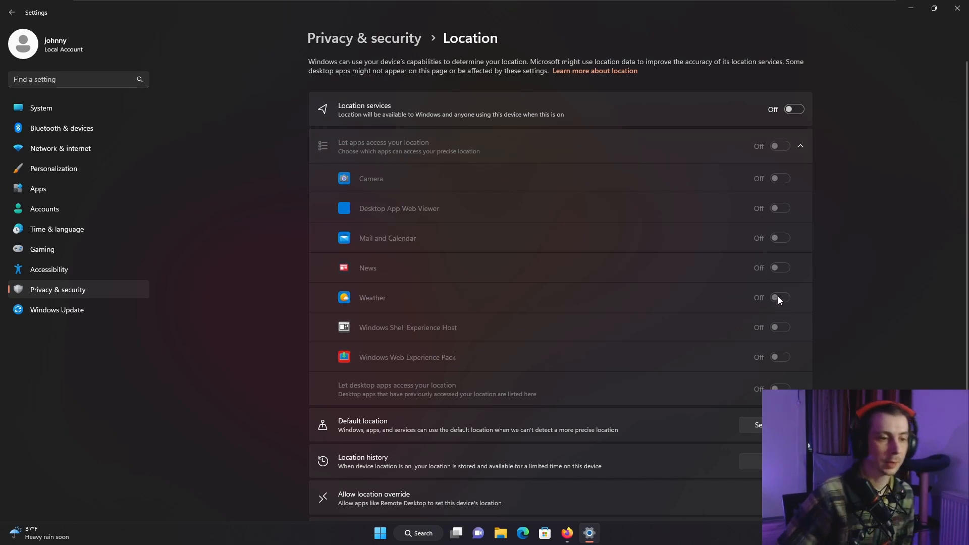
- Turn off Allow location override and return to the Privacy & security overview
scroll(576, 403, "down", 2)
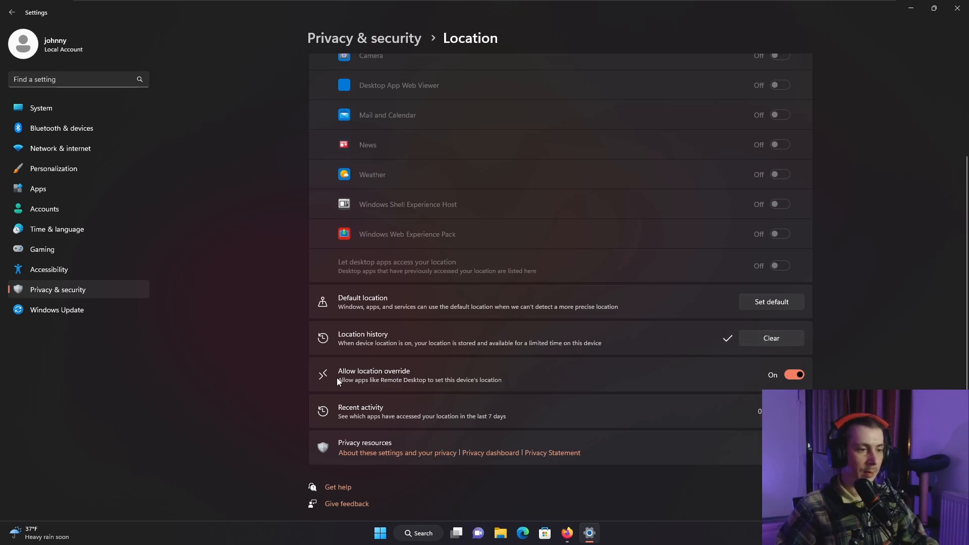
left_click(796, 375)
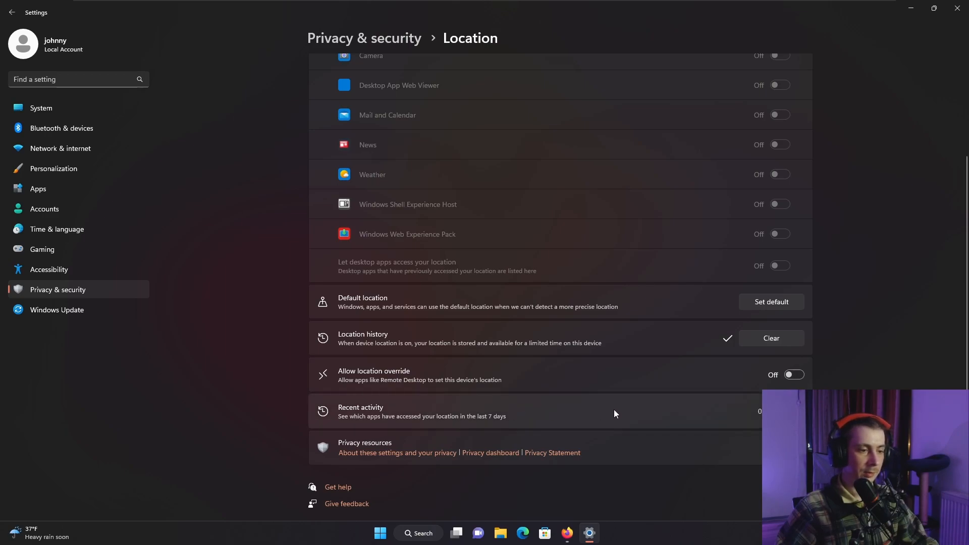
scroll(614, 410, "up", 3)
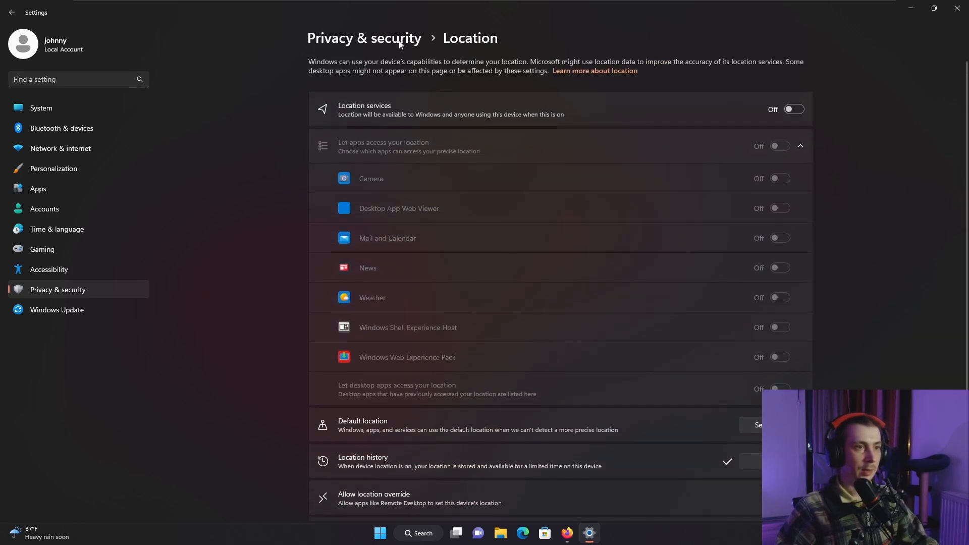
left_click(383, 39)
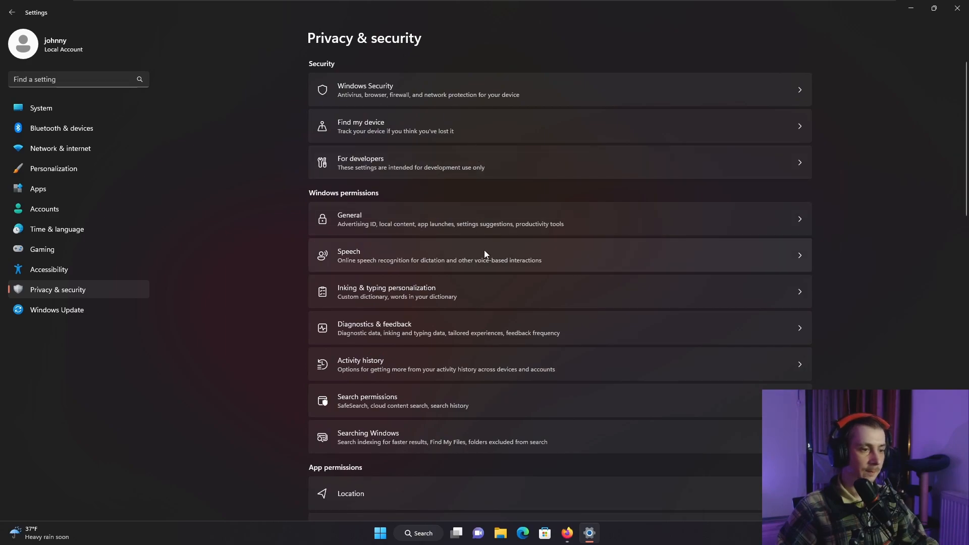
- Open the Camera app permissions, turn off camera access and look over the remaining camera options
scroll(466, 288, "down", 5)
left_click(405, 250)
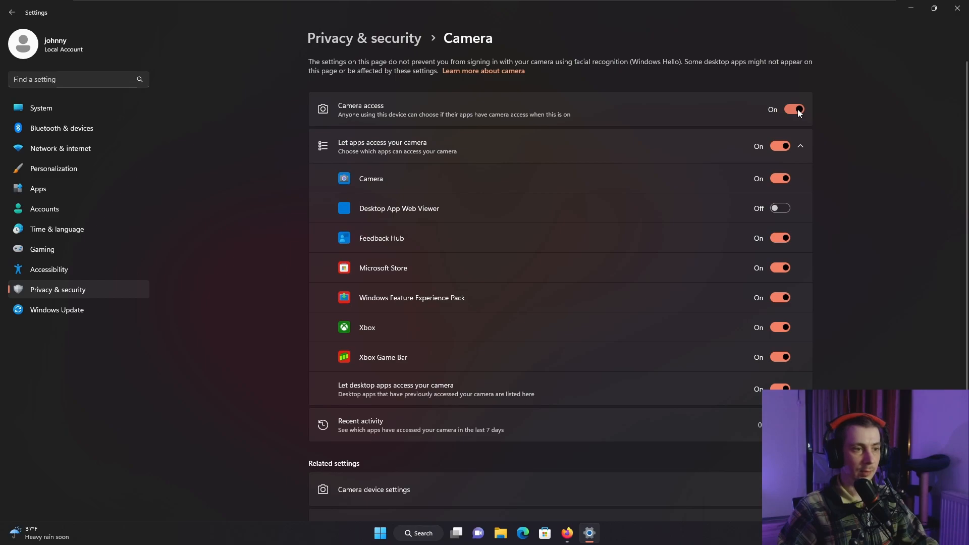
left_click(796, 108)
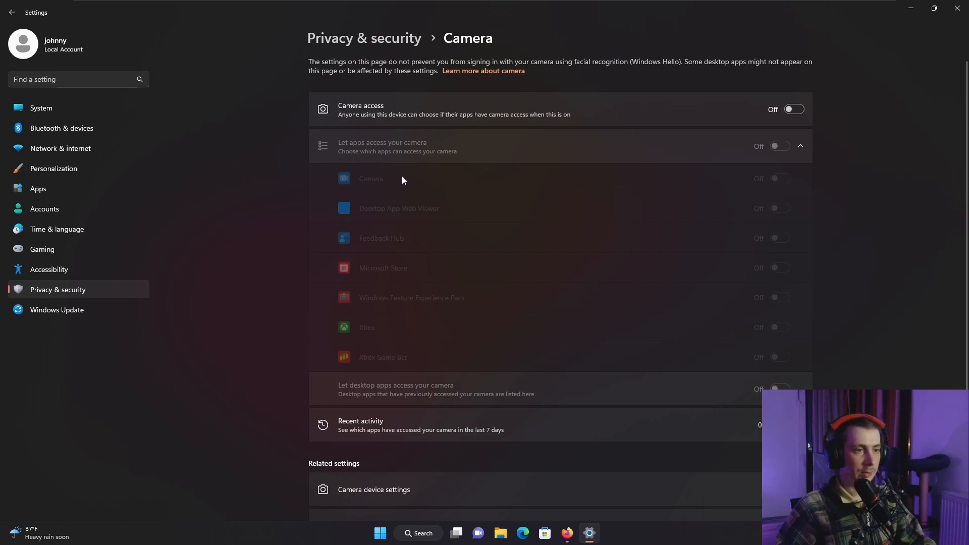
scroll(478, 355, "down", 2)
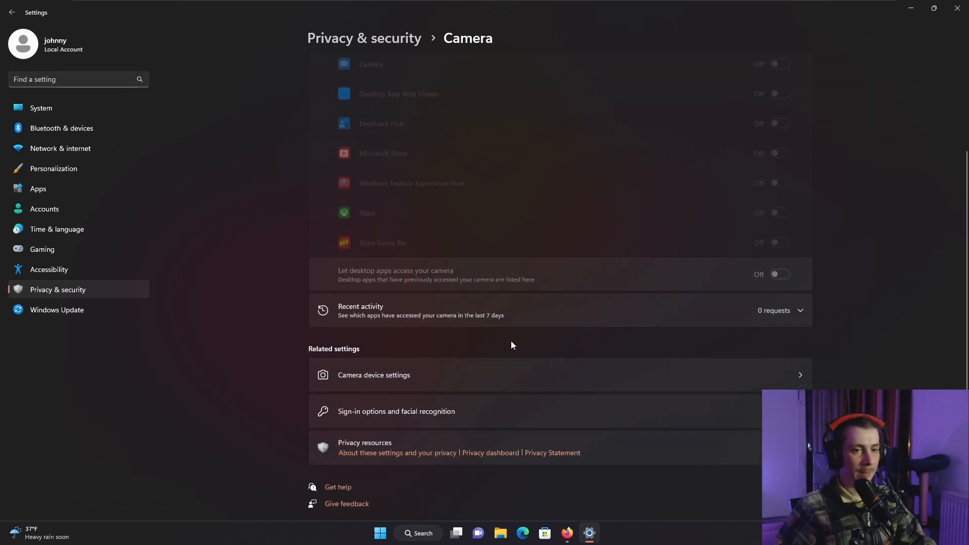
scroll(441, 286, "up", 2)
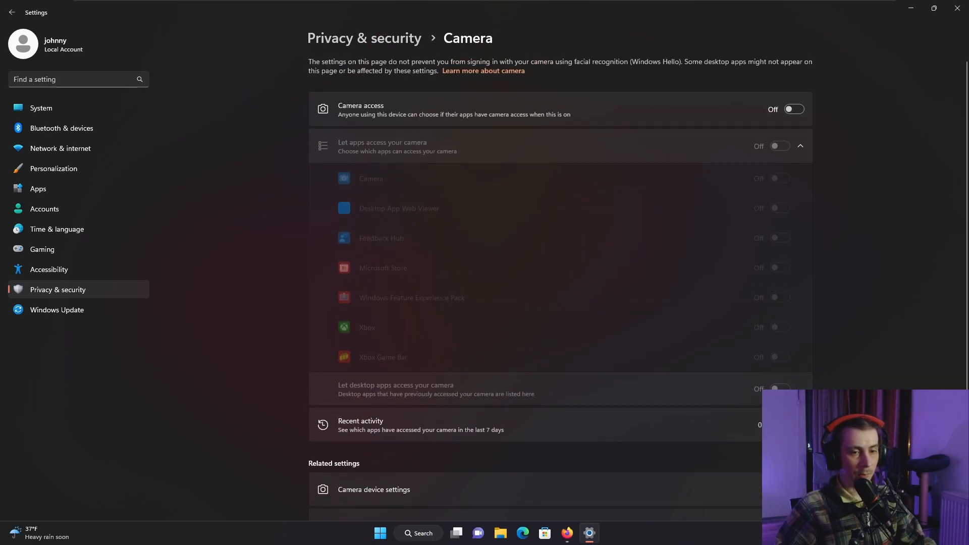
- Turn camera access back on and disable the camera for each listed app, from Camera and Feedback Hub through Xbox Game Bar
left_click(773, 149)
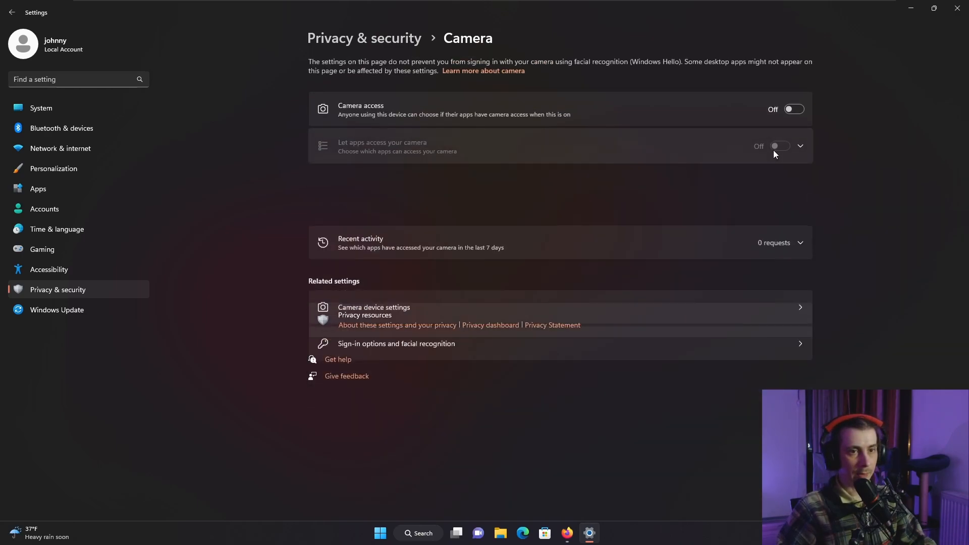
left_click(774, 150)
left_click(794, 110)
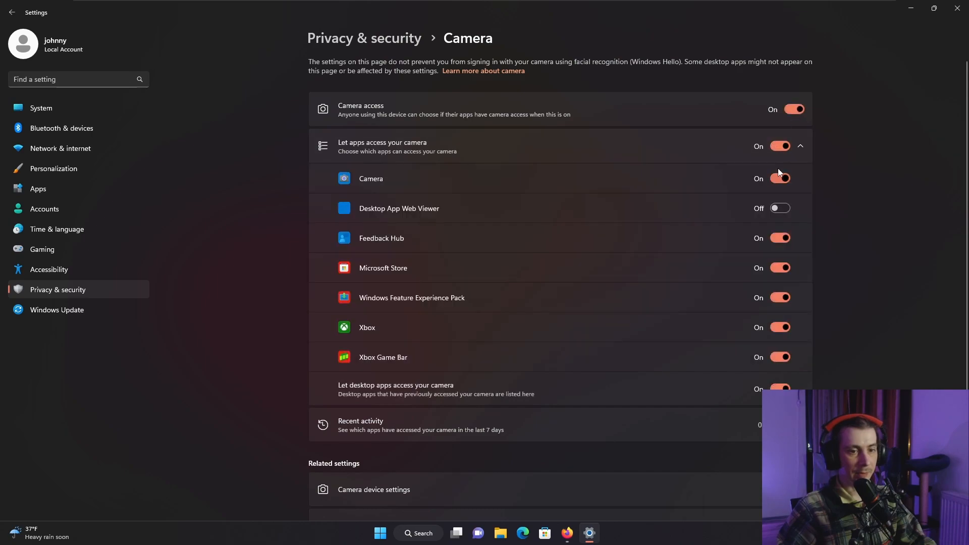
left_click(782, 180)
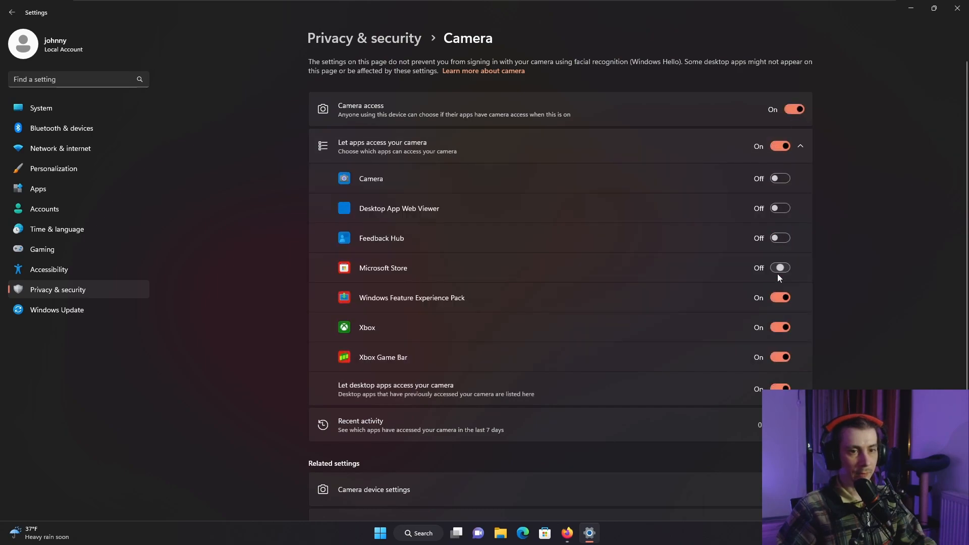
left_click(777, 360)
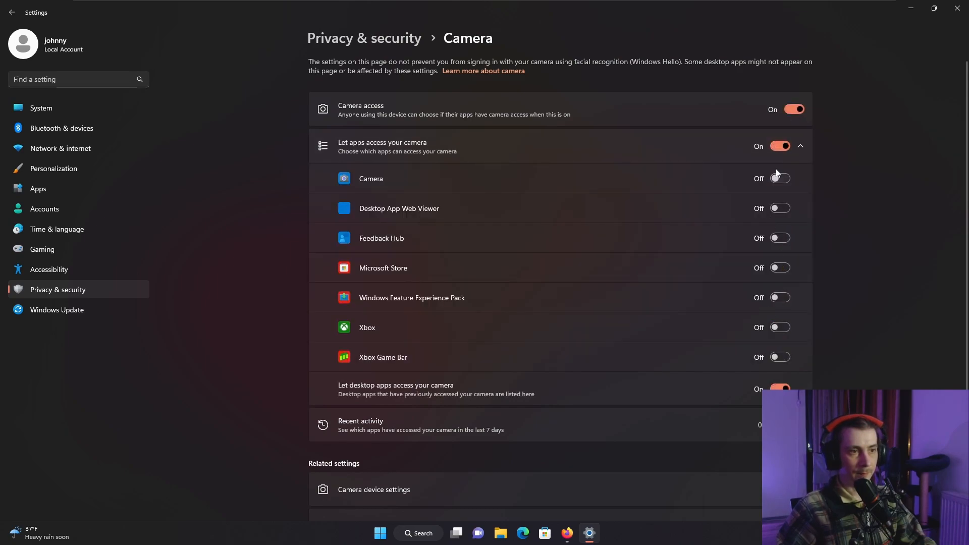
- Turn off the overall camera access for the device
left_click(780, 146)
left_click(780, 146)
left_click(794, 109)
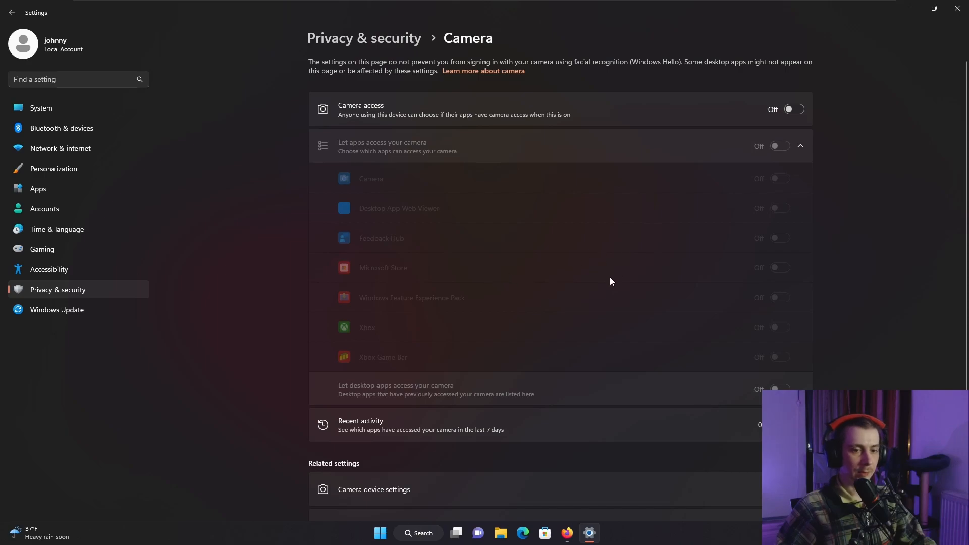
- Check the camera device settings for connected cameras and go back to the camera privacy settings
scroll(580, 293, "down", 2)
scroll(454, 361, "down", 1)
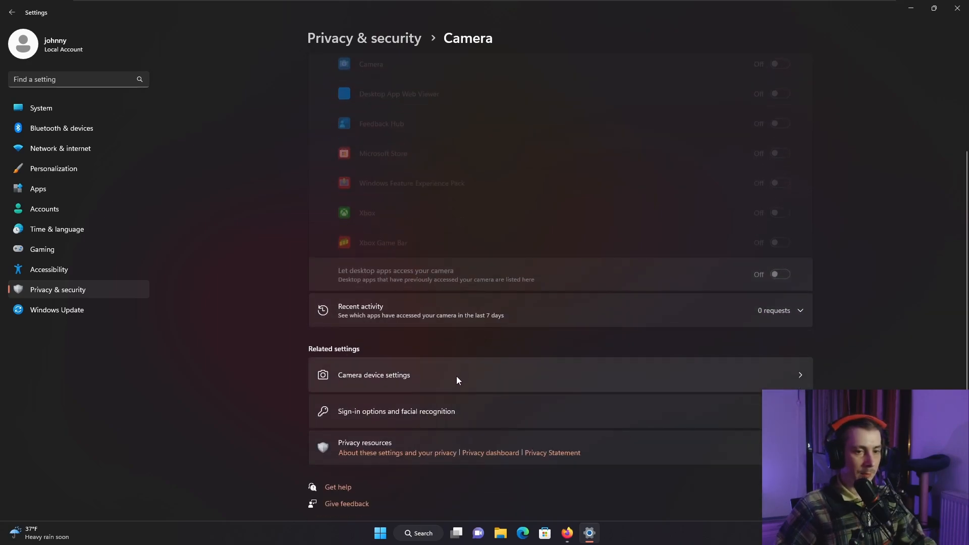
left_click(467, 377)
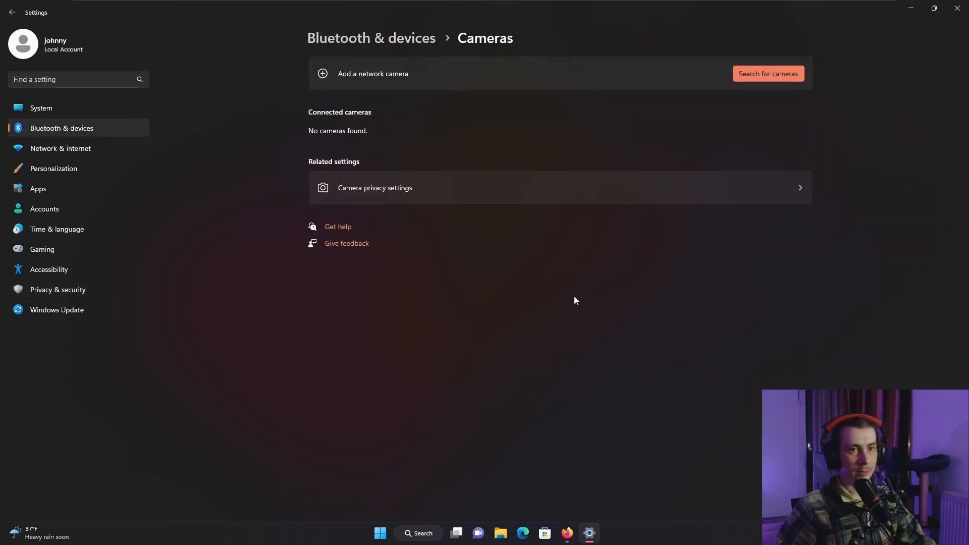
left_click(453, 195)
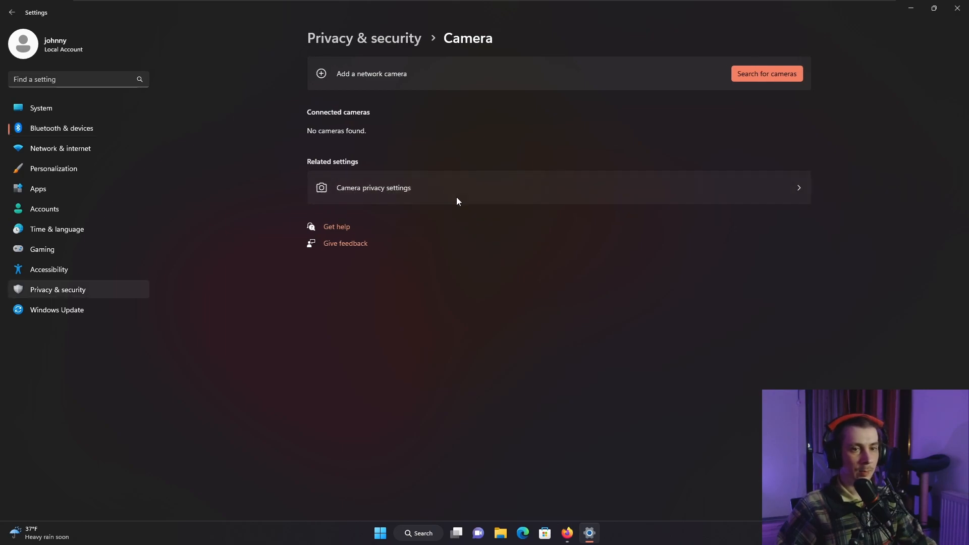
- Review the sign-in options, expanding facial recognition, fingerprint, PIN and security key and examining the additional and related settings
scroll(540, 255, "down", 3)
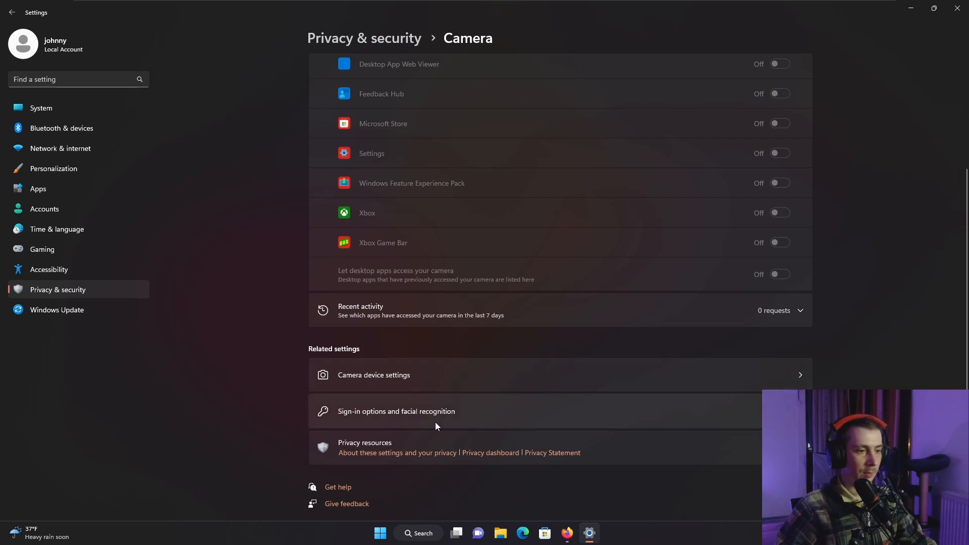
left_click(695, 409)
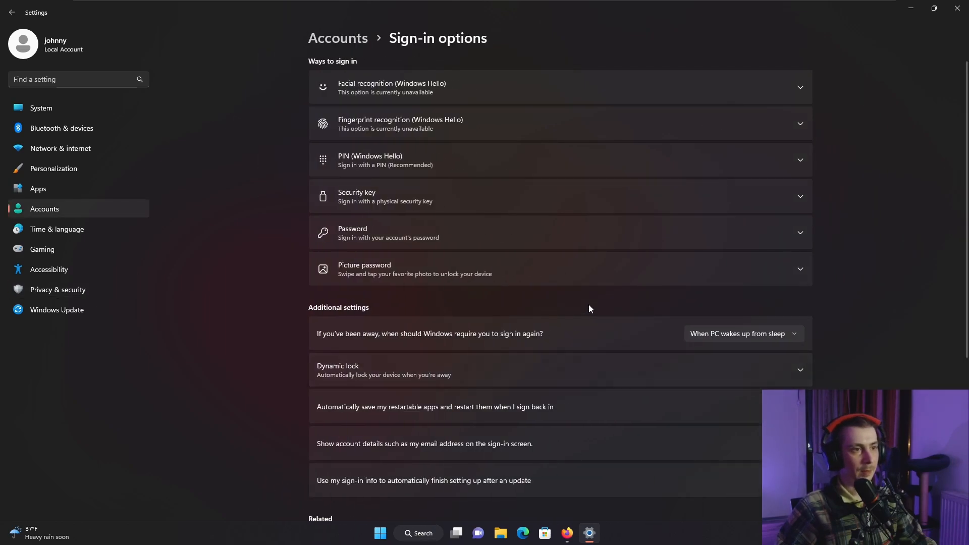
left_click(740, 88)
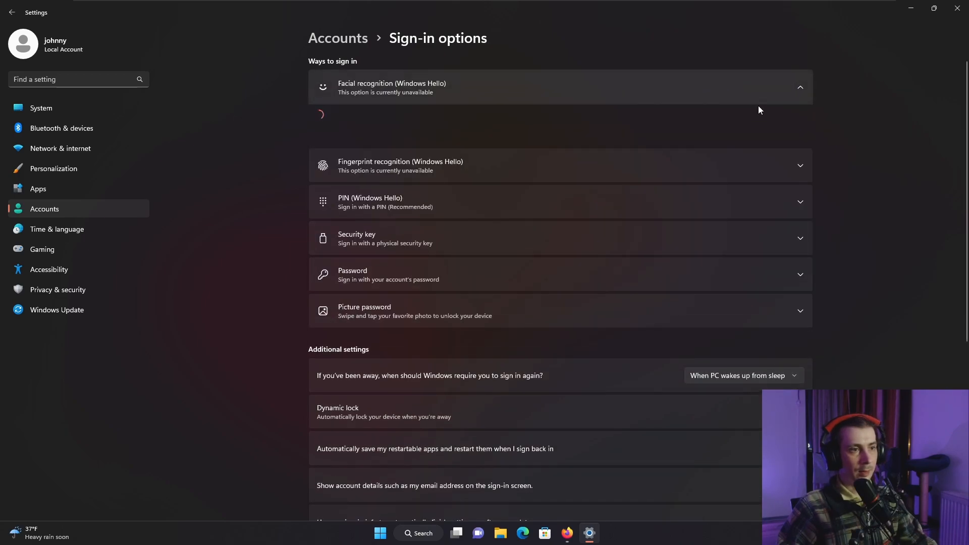
left_click(777, 165)
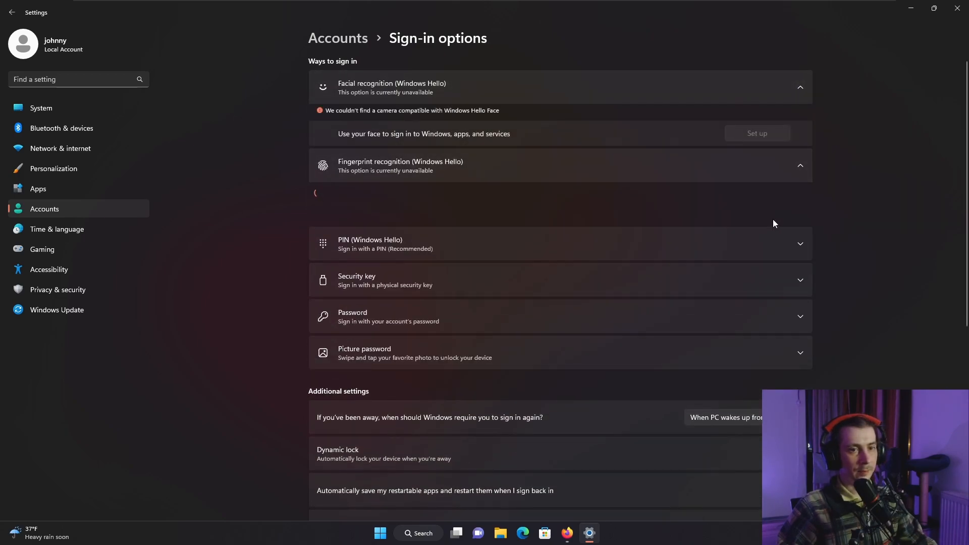
left_click(777, 249)
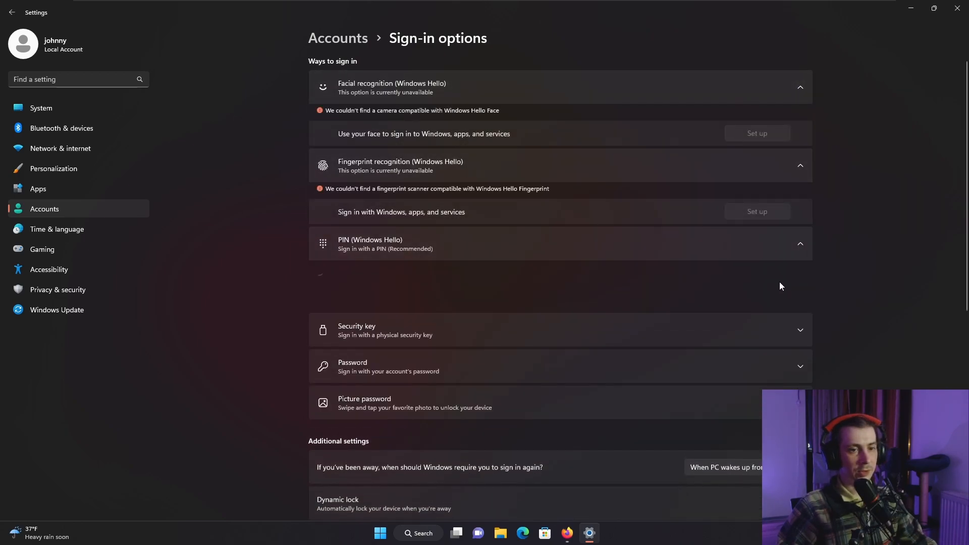
left_click(786, 332)
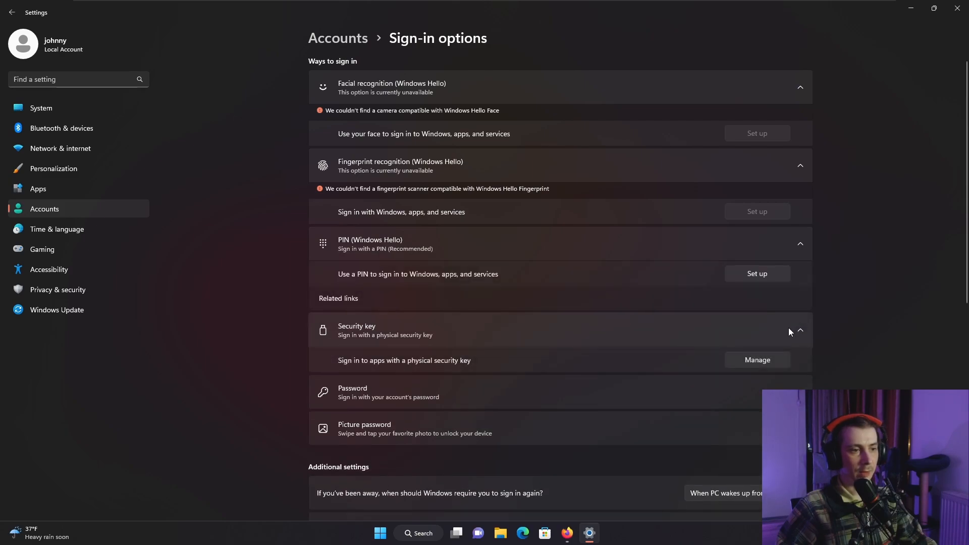
scroll(838, 326, "down", 4)
scroll(767, 298, "down", 3)
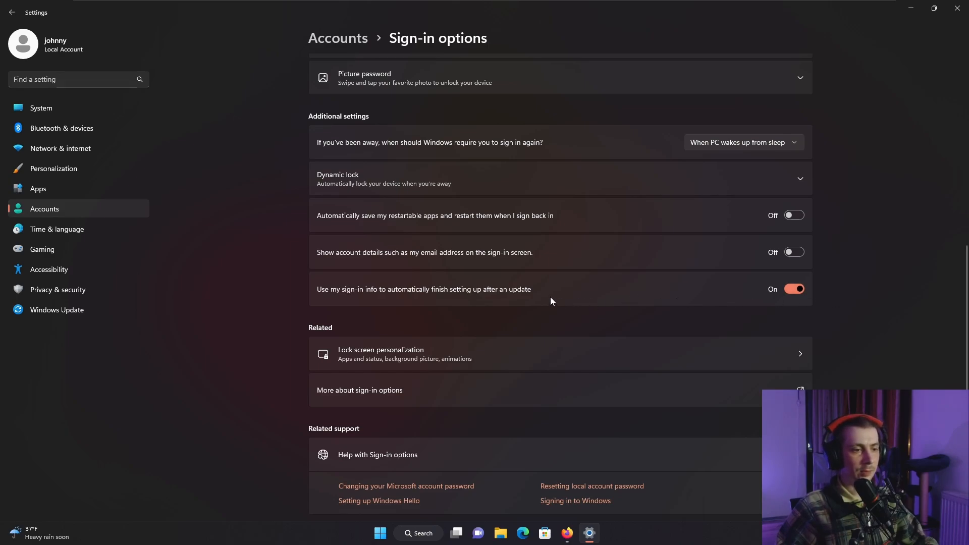
scroll(636, 298, "down", 1)
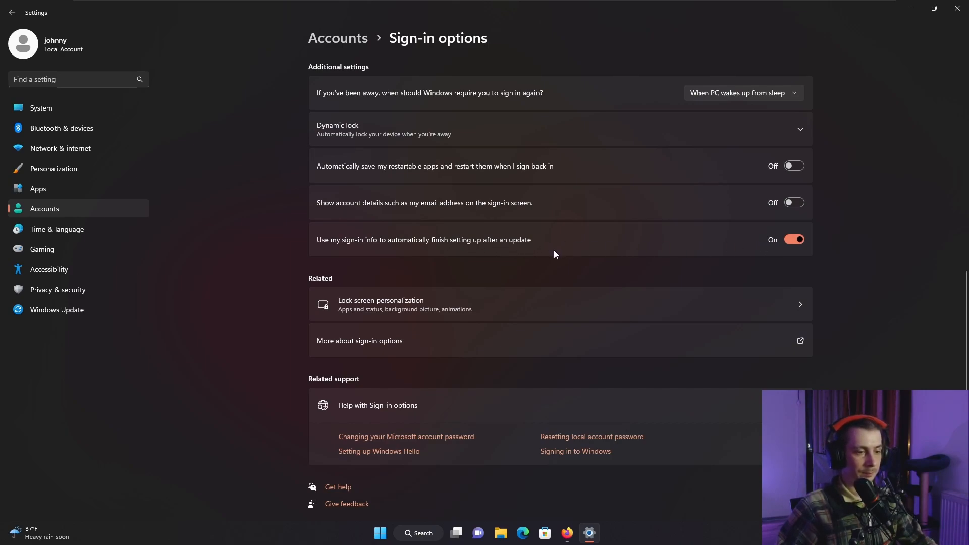
- Turn off microphone access for the device in the privacy settings and check the desktop app microphone permission
left_click(337, 39)
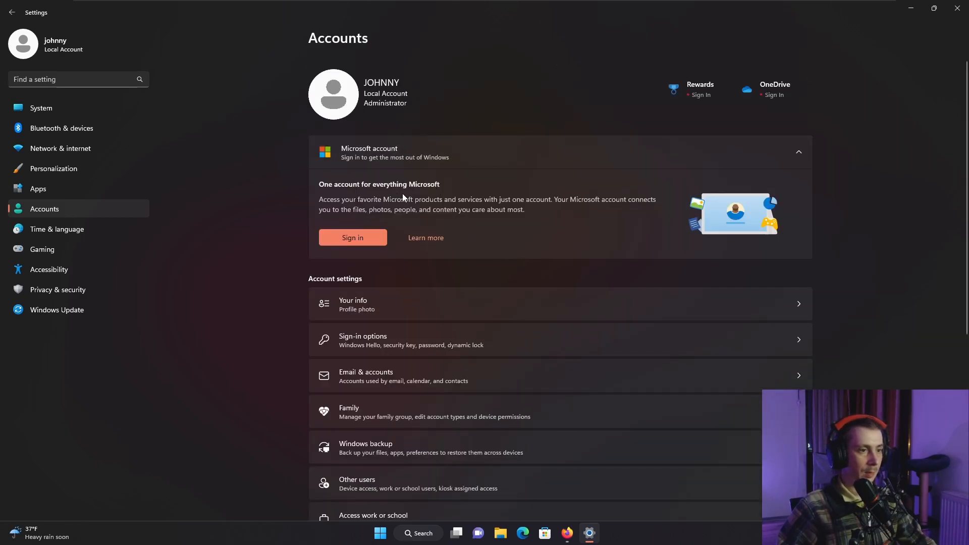
left_click(108, 289)
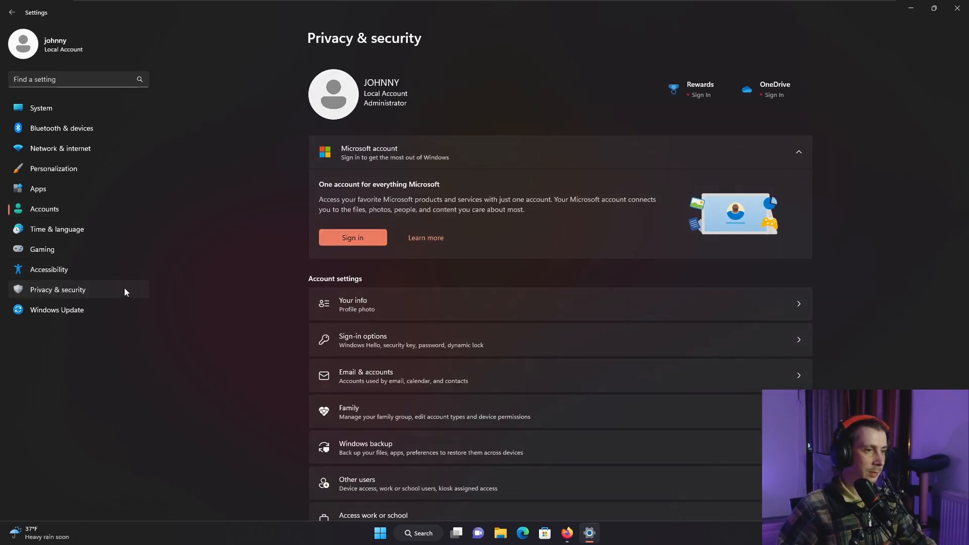
scroll(429, 222, "down", 6)
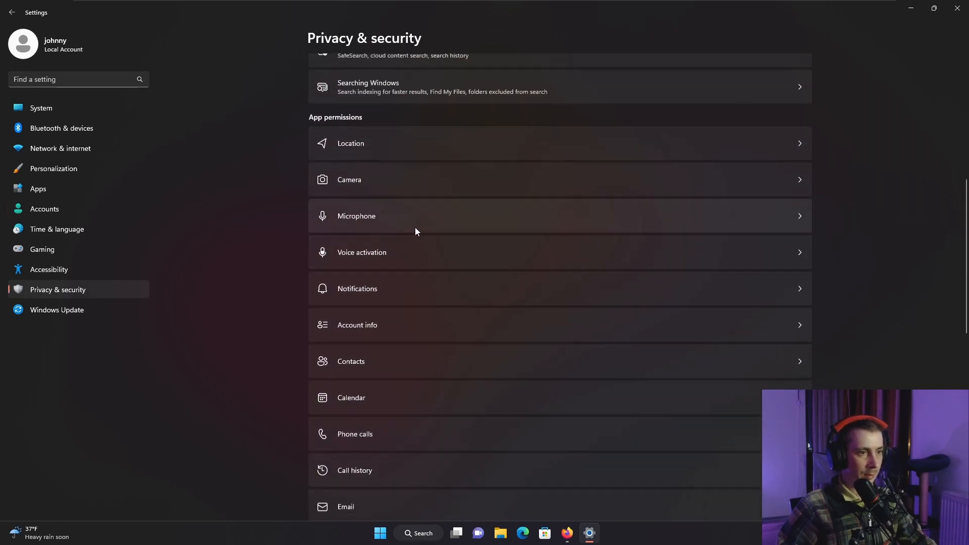
left_click(397, 219)
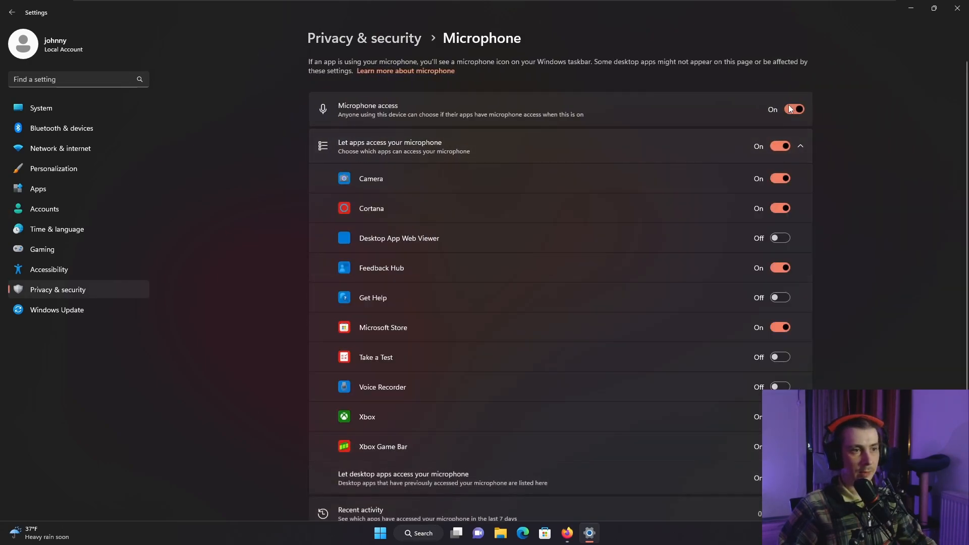
left_click(796, 109)
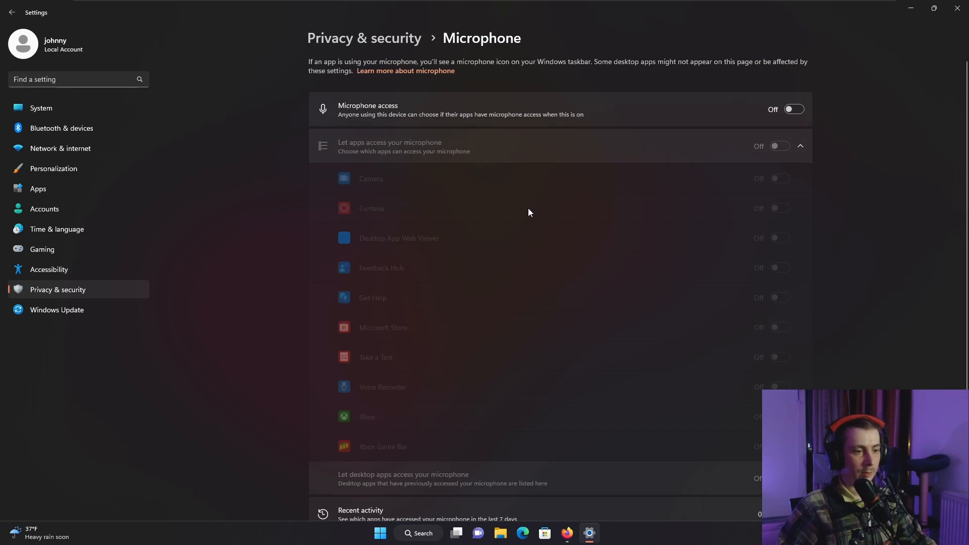
scroll(525, 212, "down", 2)
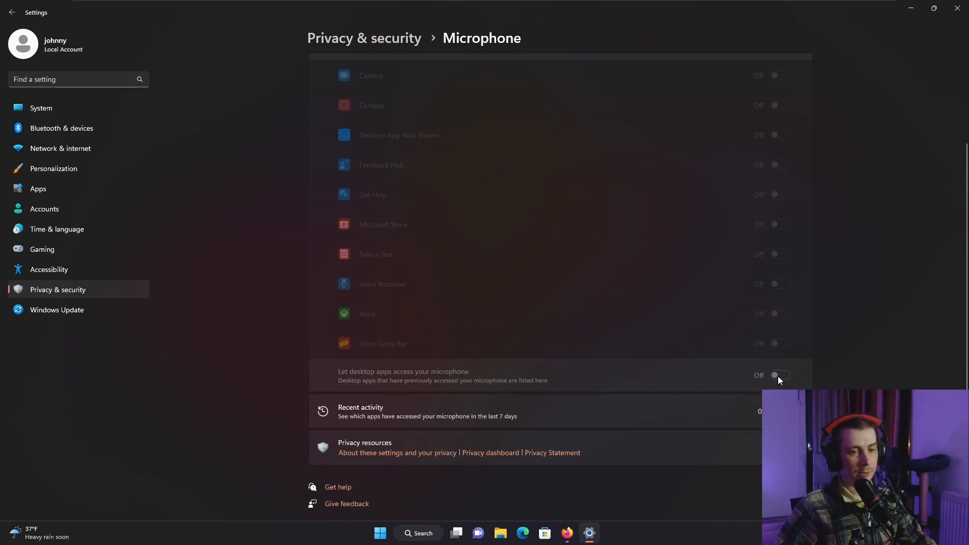
scroll(777, 377, "up", 3)
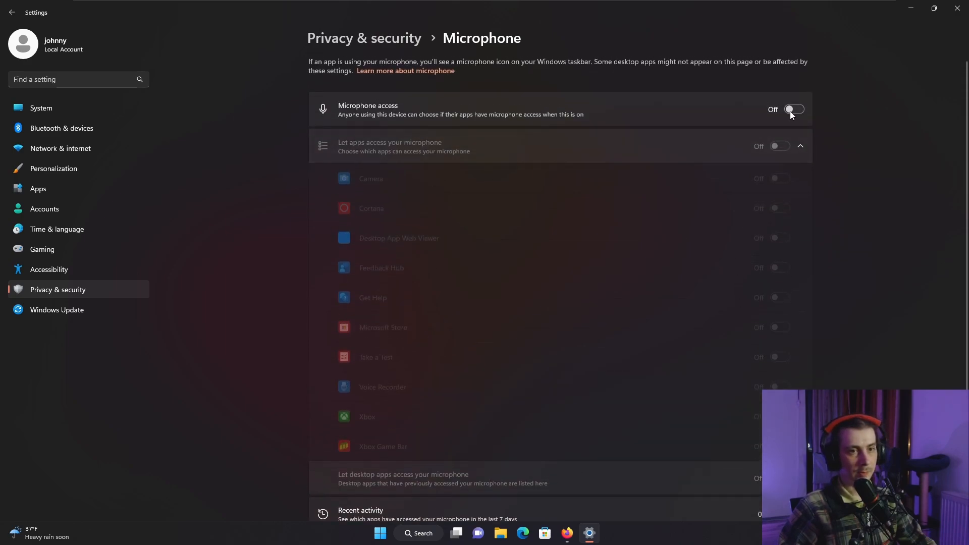
scroll(694, 399, "down", 2)
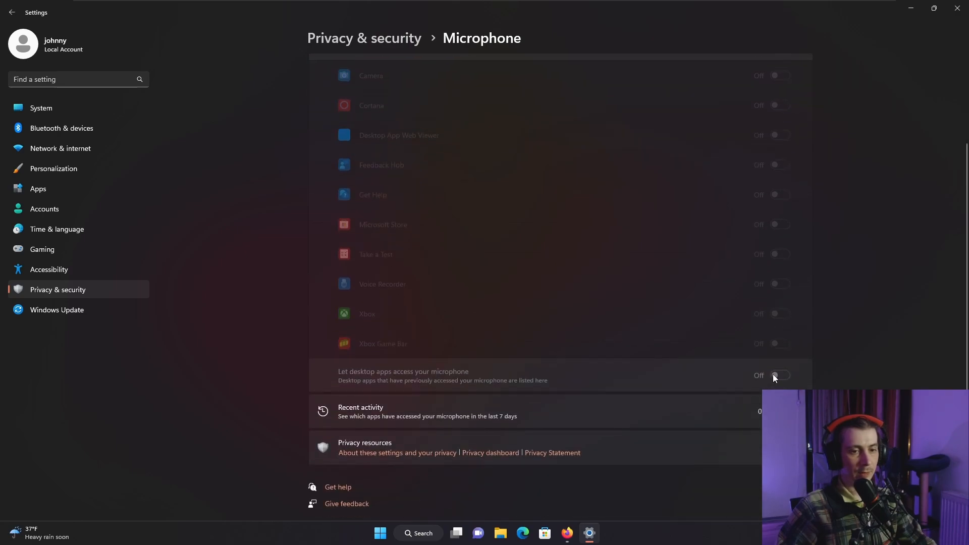
scroll(445, 162, "up", 3)
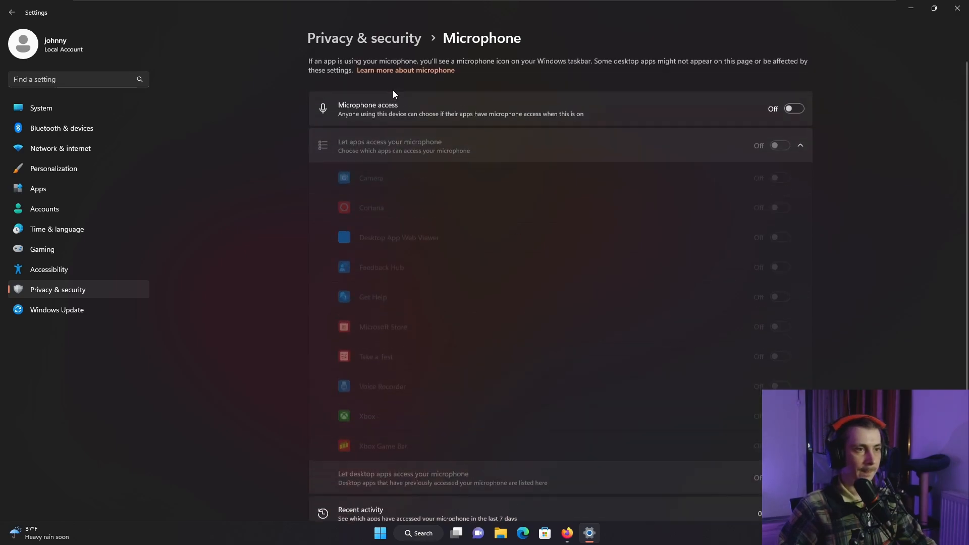
- Review the voice activation permissions and the notification access settings
left_click(407, 39)
scroll(492, 305, "down", 7)
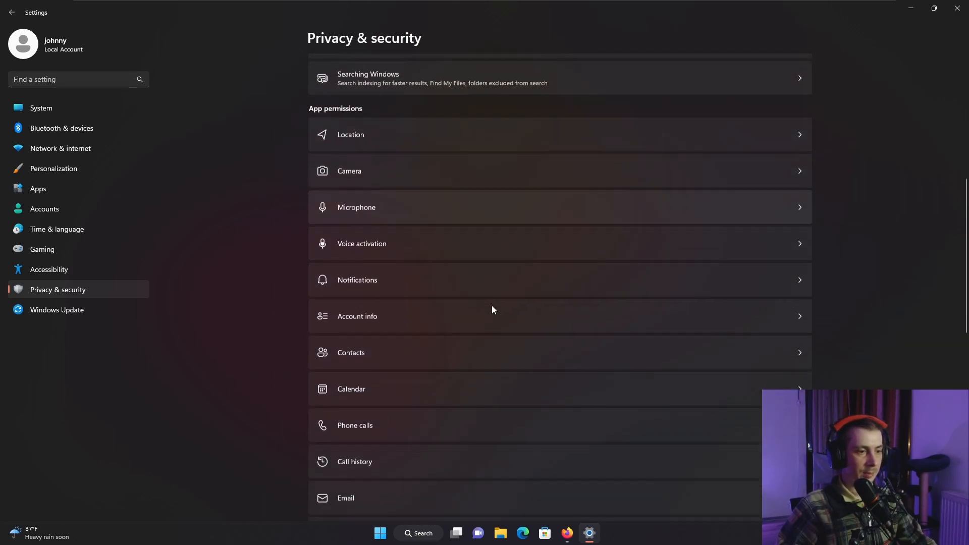
left_click(426, 195)
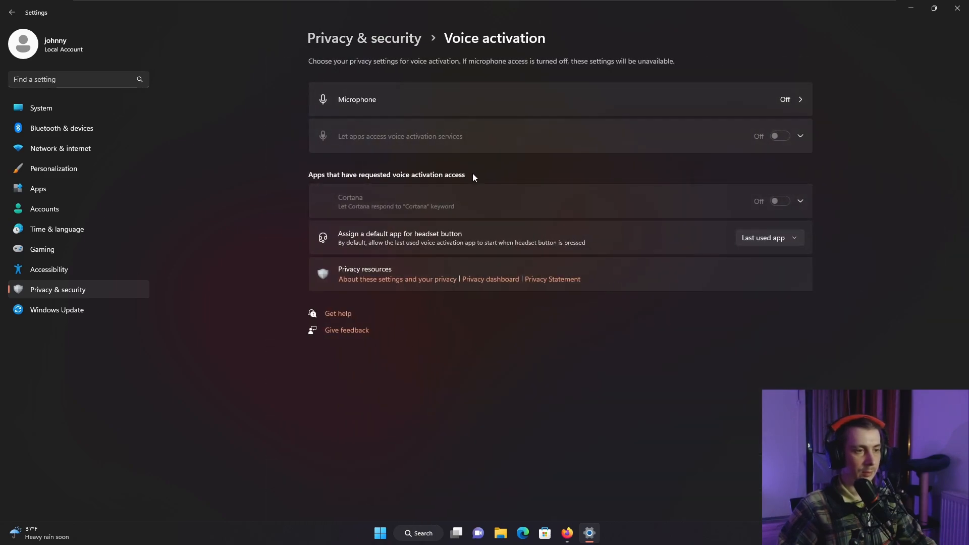
left_click(391, 41)
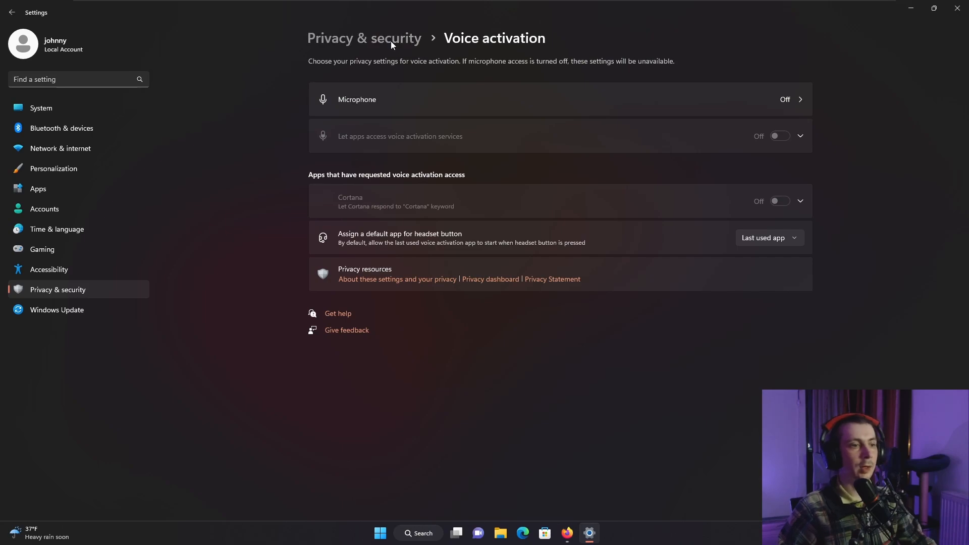
scroll(455, 329, "down", 1)
scroll(456, 329, "down", 5)
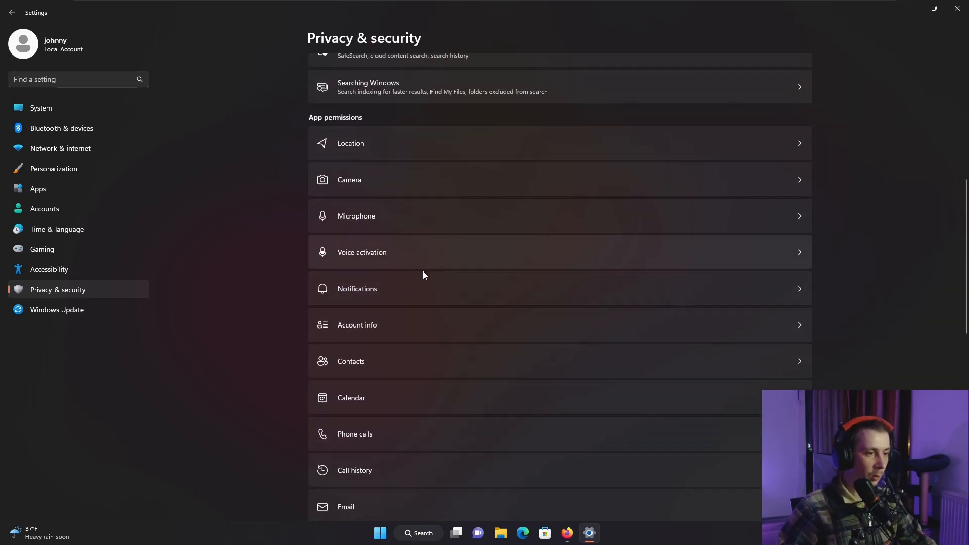
left_click(425, 289)
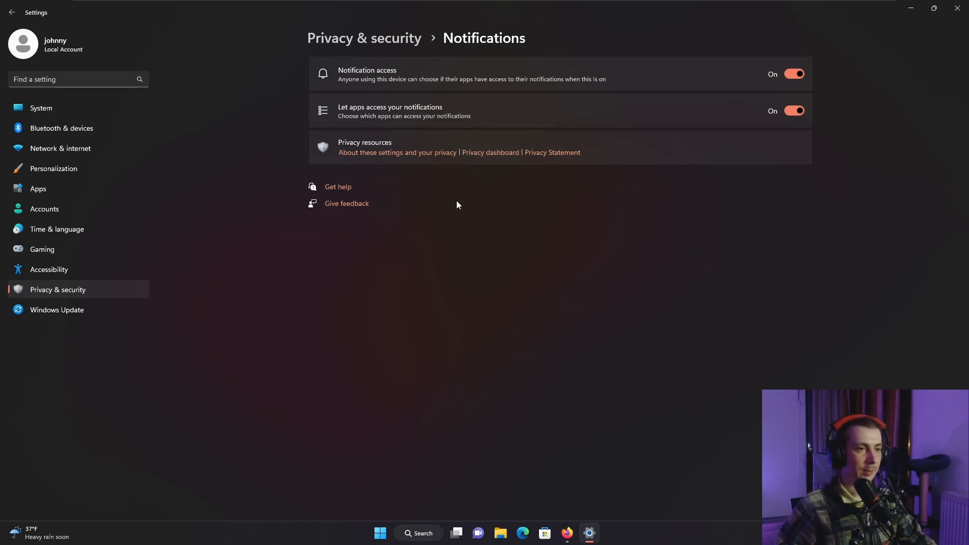
- Stop apps from accessing account info and turn off account info access for the device
left_click(364, 38)
scroll(531, 328, "down", 4)
scroll(522, 331, "down", 4)
left_click(413, 264)
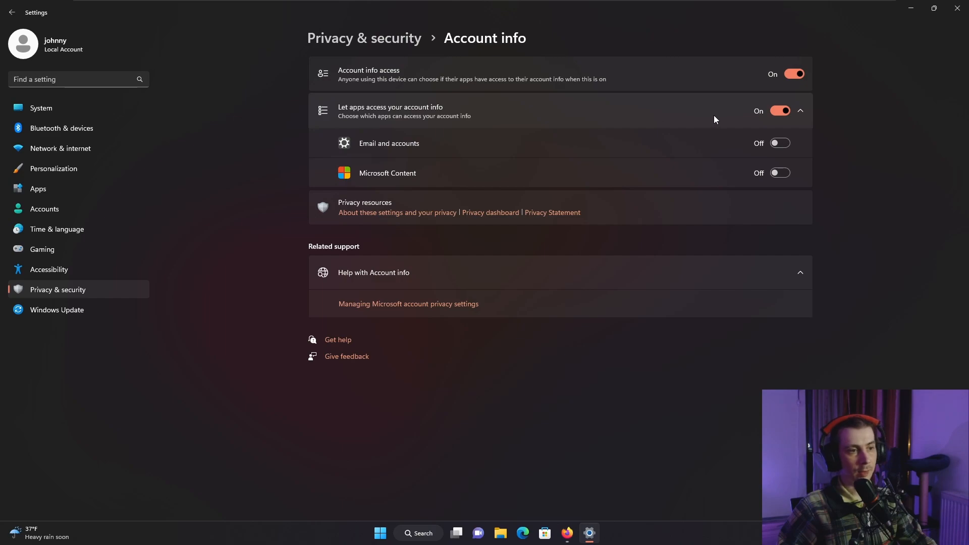
left_click(775, 112)
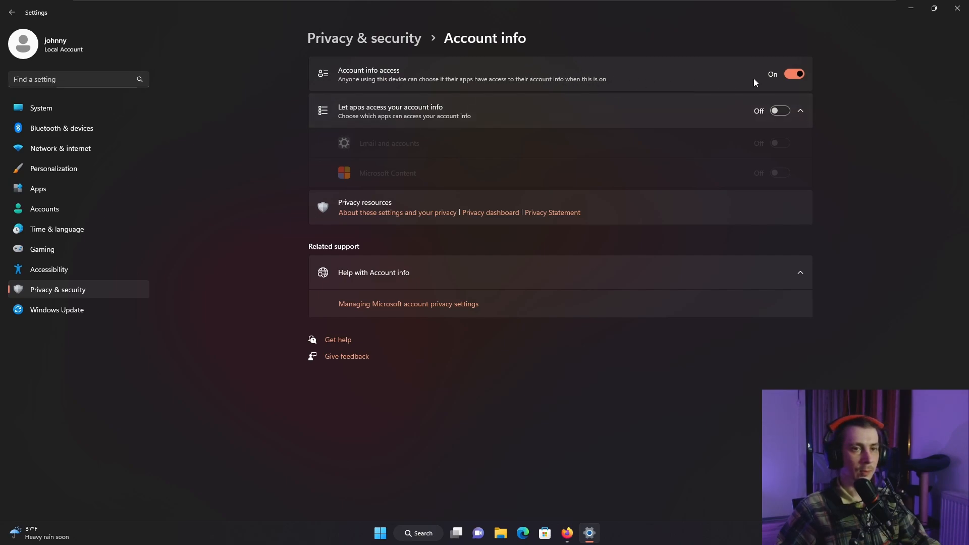
left_click(793, 75)
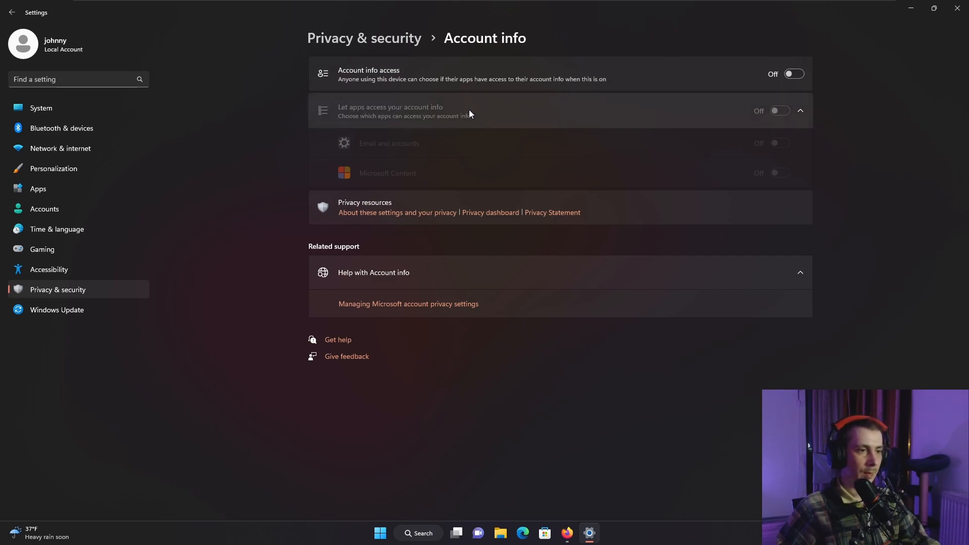
- Turn off contacts access for the device in the app permissions
left_click(363, 40)
scroll(487, 248, "down", 5)
scroll(488, 247, "down", 3)
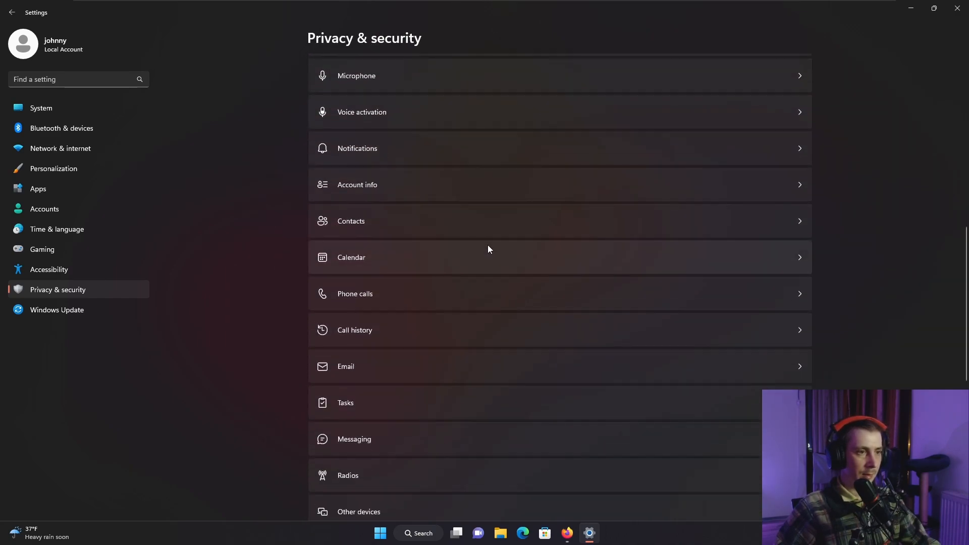
left_click(423, 230)
left_click(793, 75)
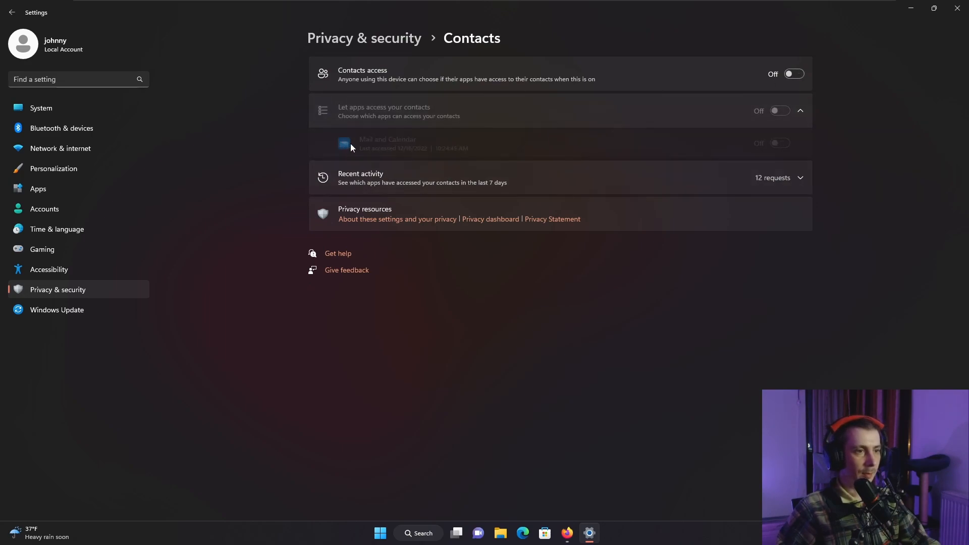
- Examine the recent activity of apps that accessed the contacts and collapse the app and activity lists
left_click(759, 182)
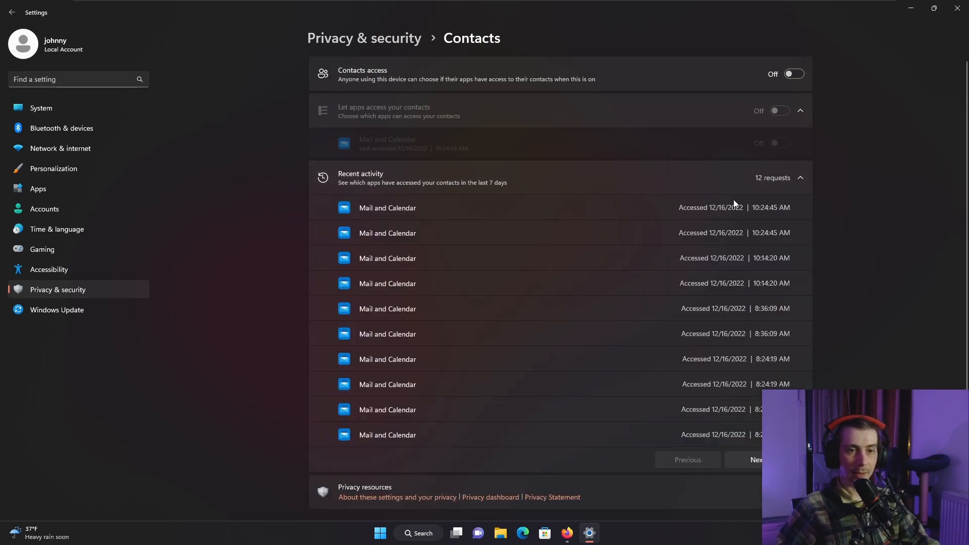
scroll(667, 335, "down", 2)
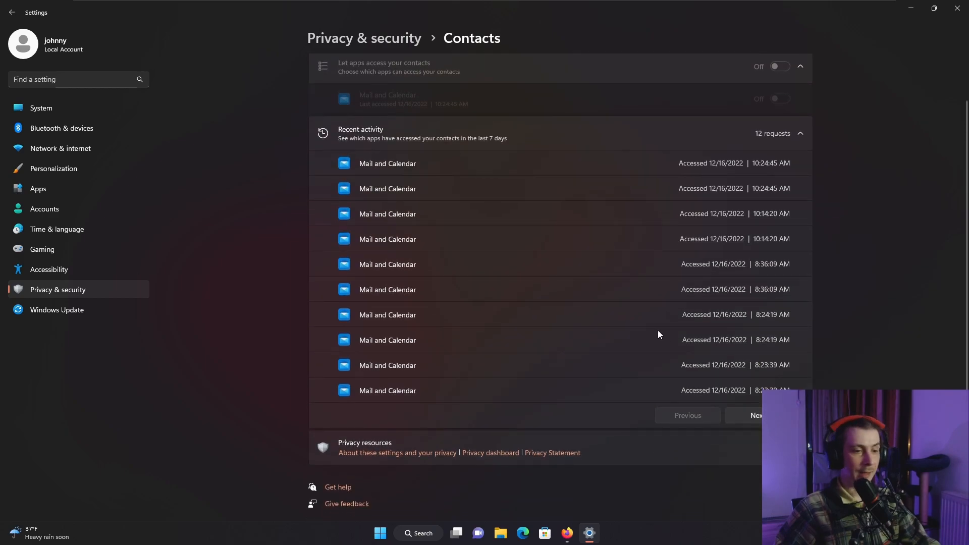
scroll(650, 323, "up", 2)
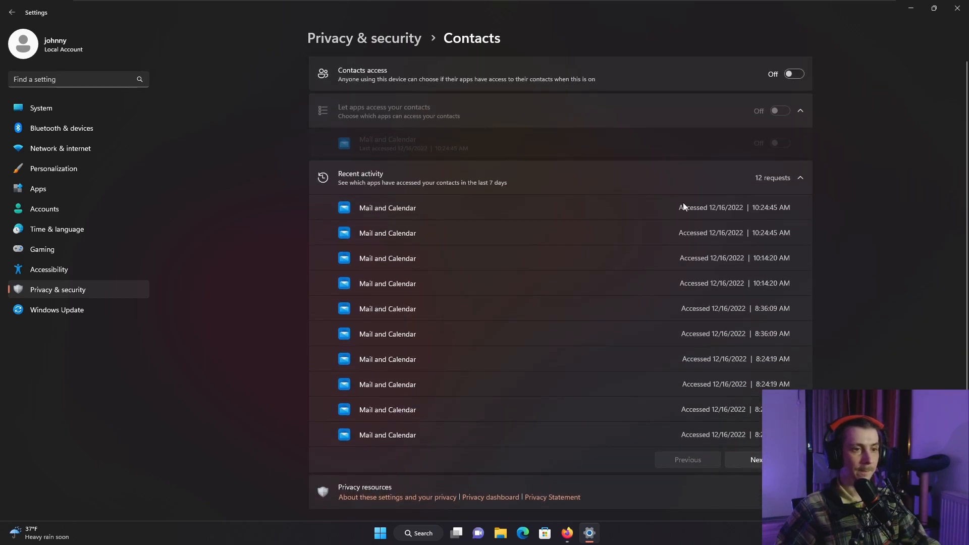
left_click(801, 112)
left_click(760, 147)
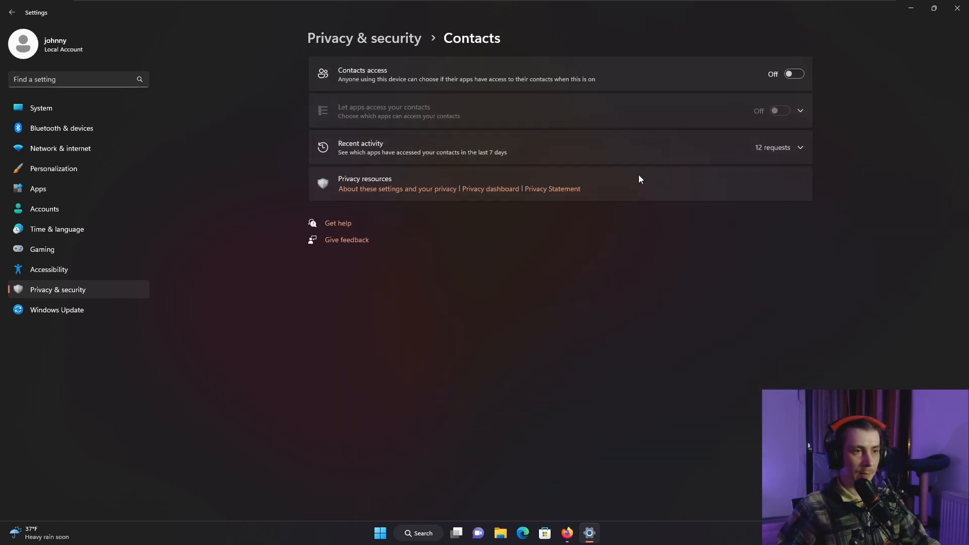
- Turn off calendar access for the device in the app permissions
left_click(387, 39)
scroll(454, 202, "down", 2)
scroll(488, 250, "down", 5)
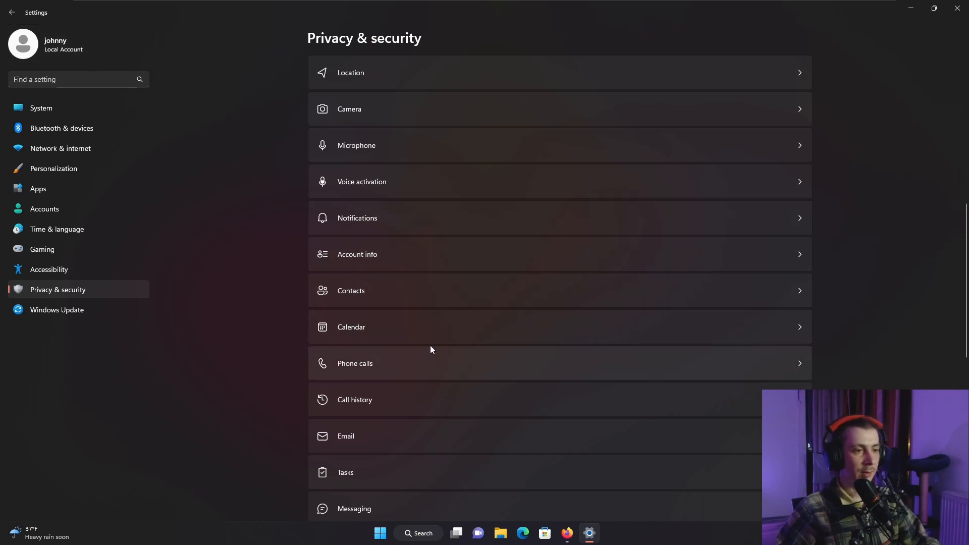
left_click(381, 327)
left_click(785, 75)
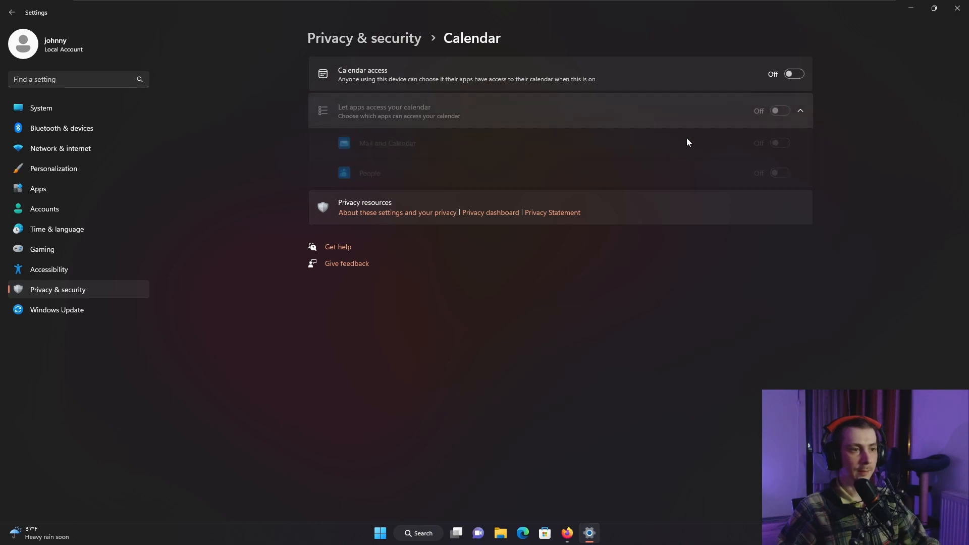
- Turn off phone call access for the device in the app permissions
left_click(381, 40)
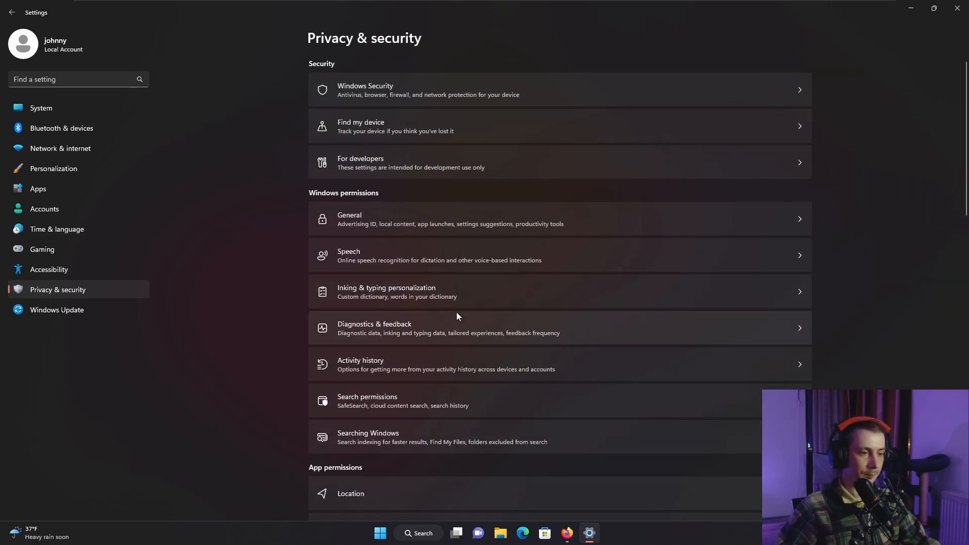
scroll(452, 369, "down", 3)
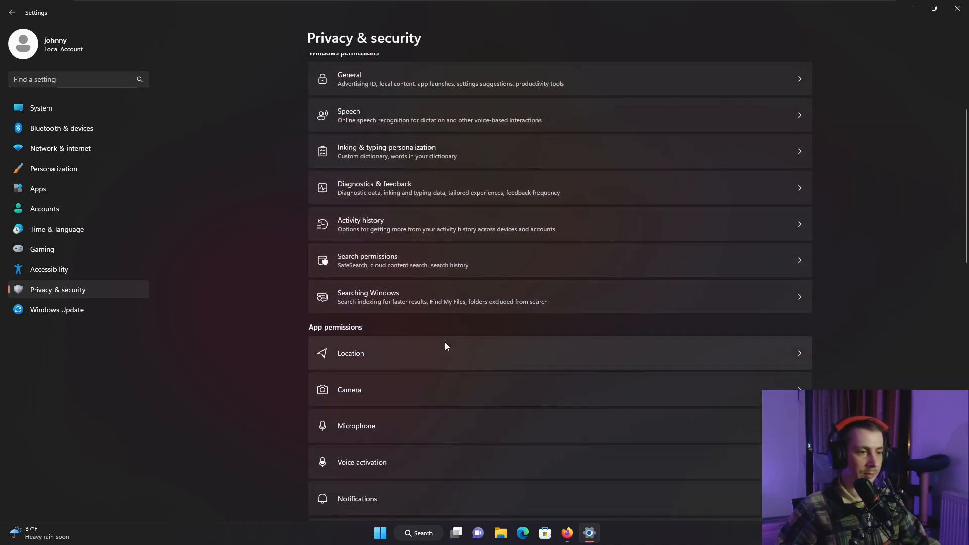
scroll(420, 349, "down", 3)
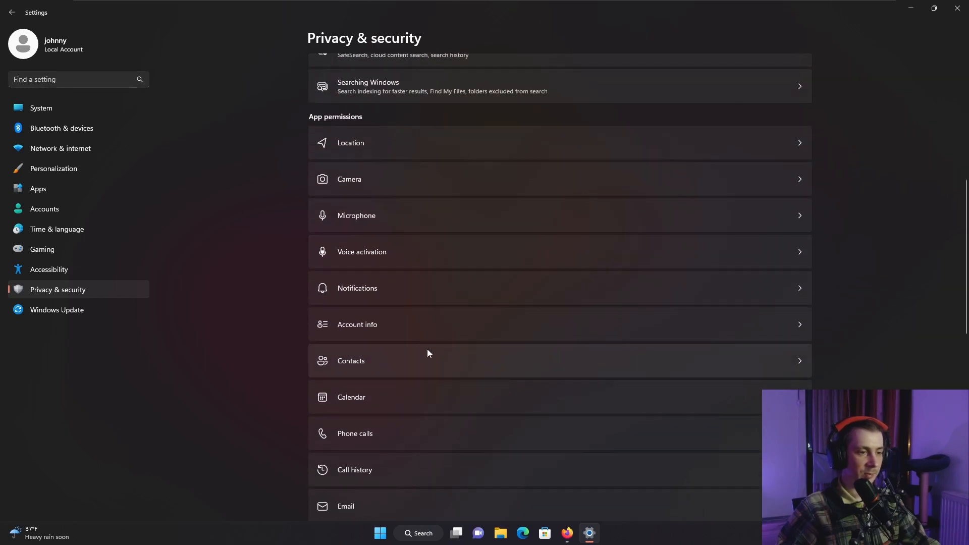
scroll(414, 355, "down", 2)
left_click(403, 364)
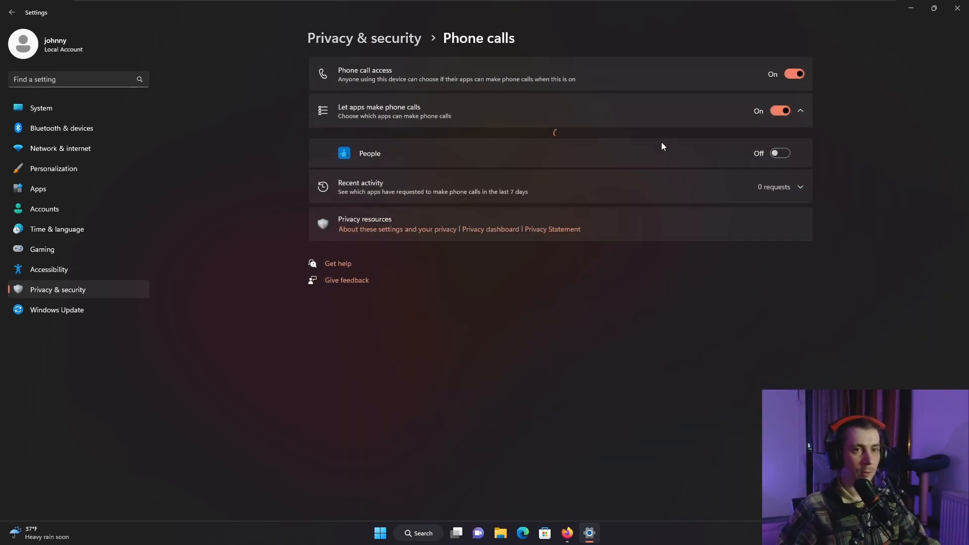
left_click(795, 74)
- Turn off call history access for the device in the app permissions
left_click(384, 40)
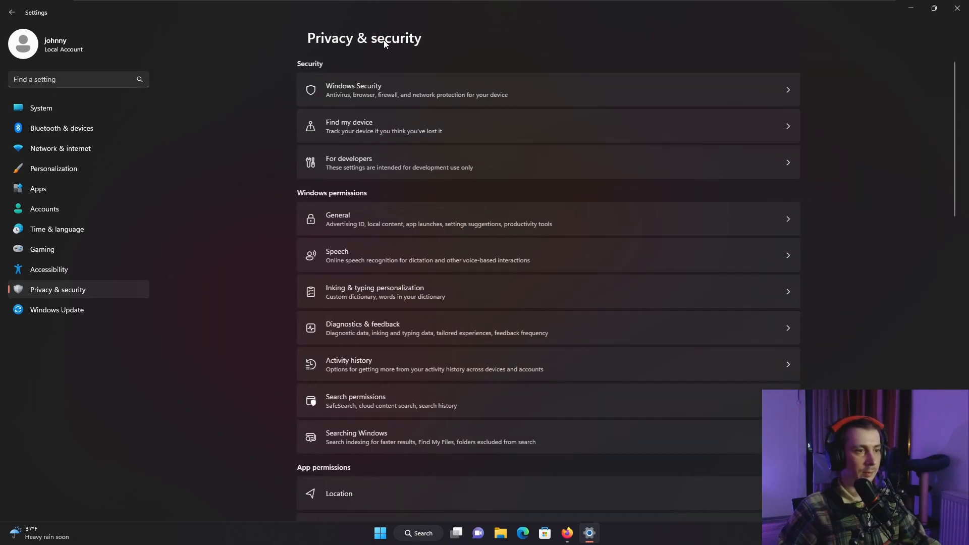
scroll(472, 268, "down", 8)
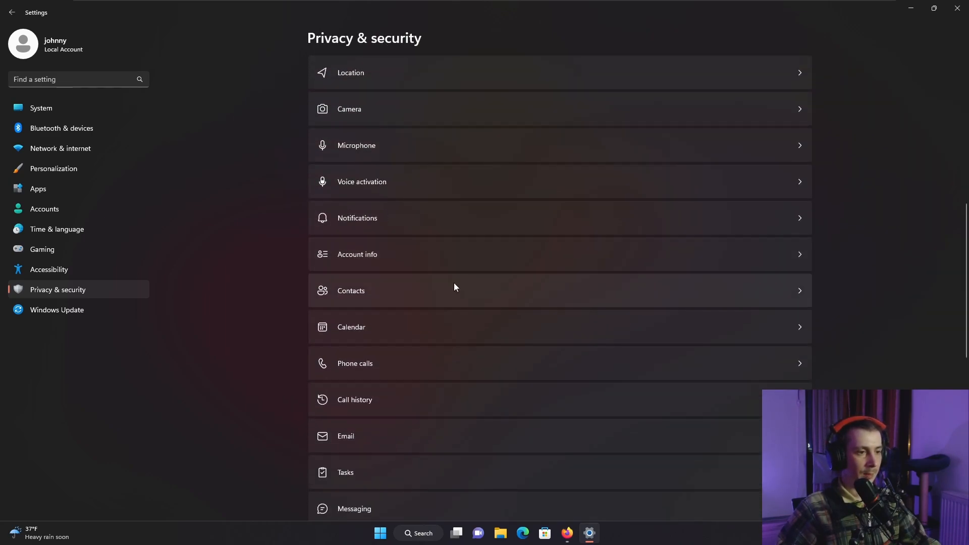
left_click(405, 398)
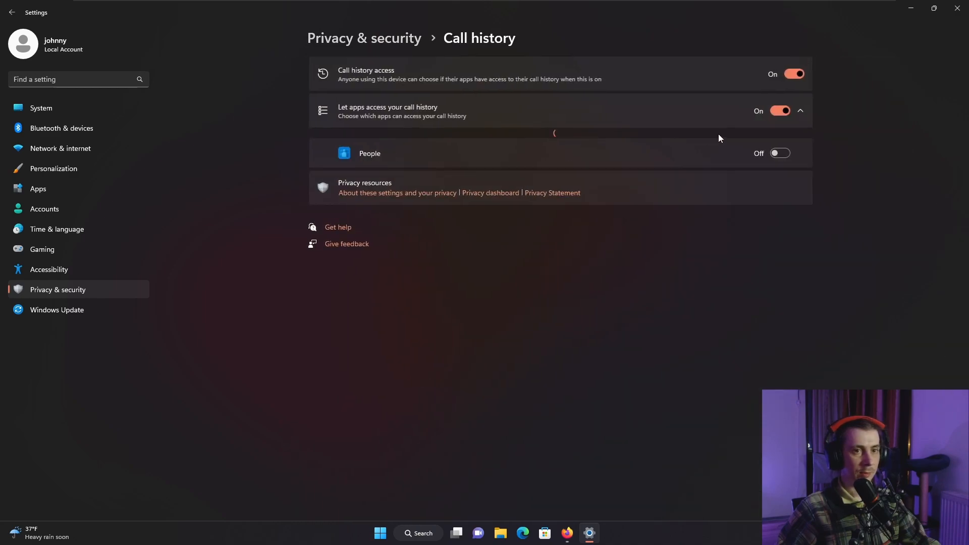
left_click(794, 74)
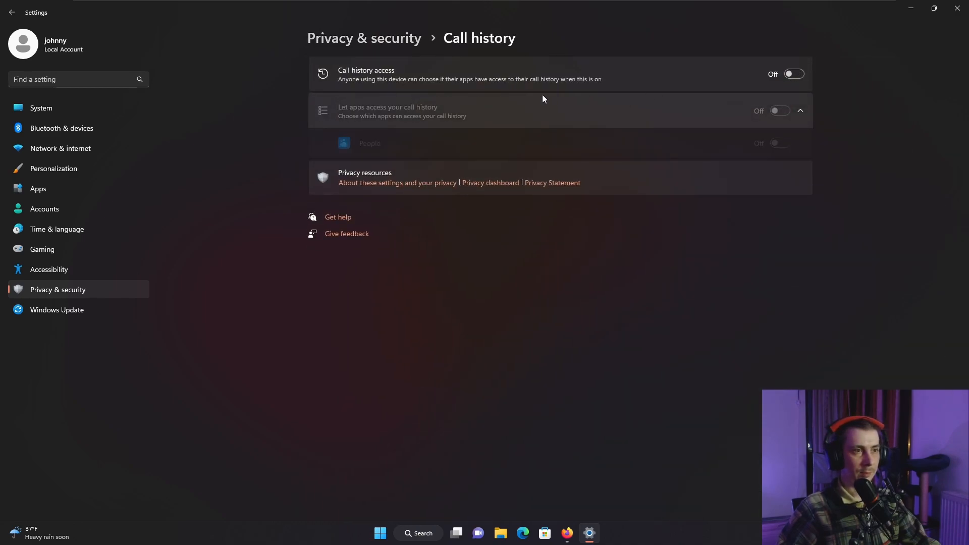
- Turn off the permission that lets apps access the email, leaving device-wide email access enabled
left_click(381, 40)
scroll(470, 356, "down", 4)
scroll(465, 364, "down", 7)
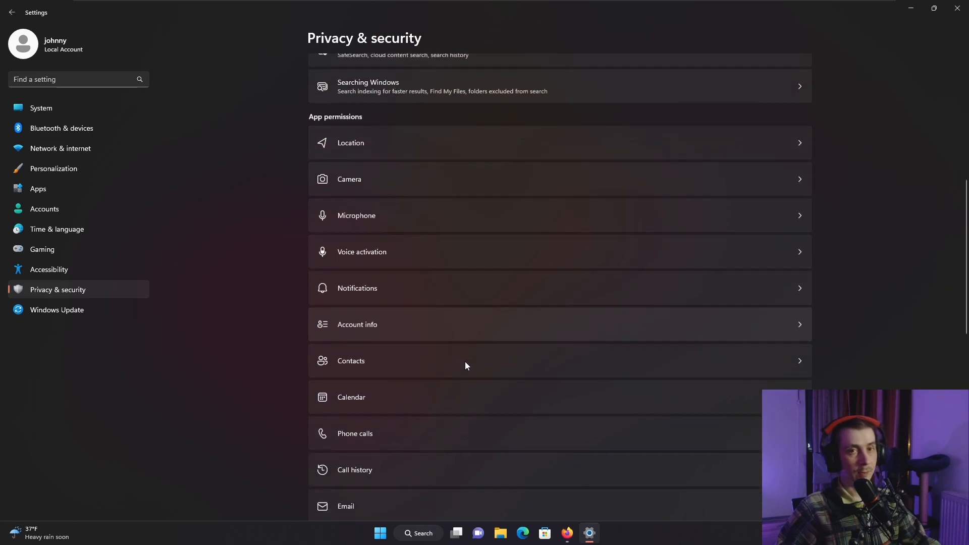
scroll(464, 364, "down", 2)
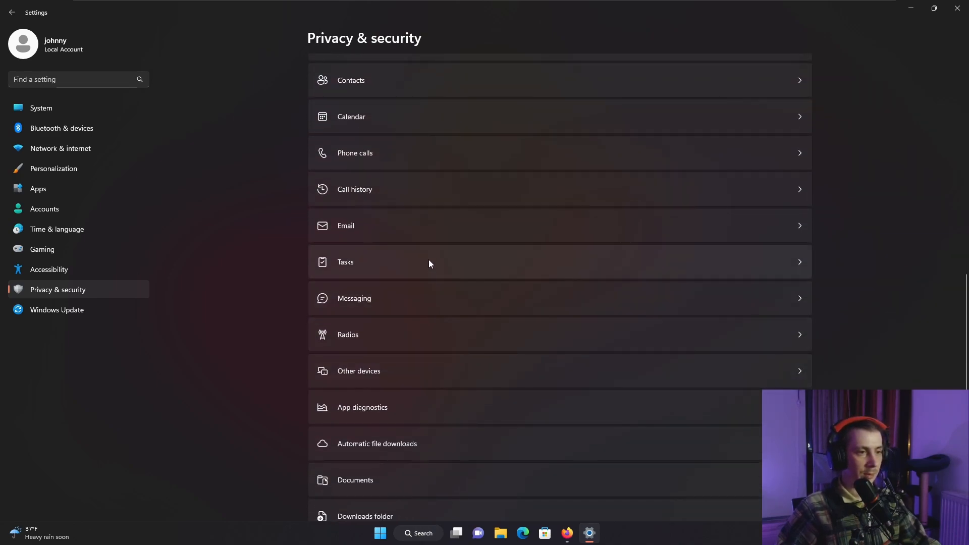
left_click(430, 226)
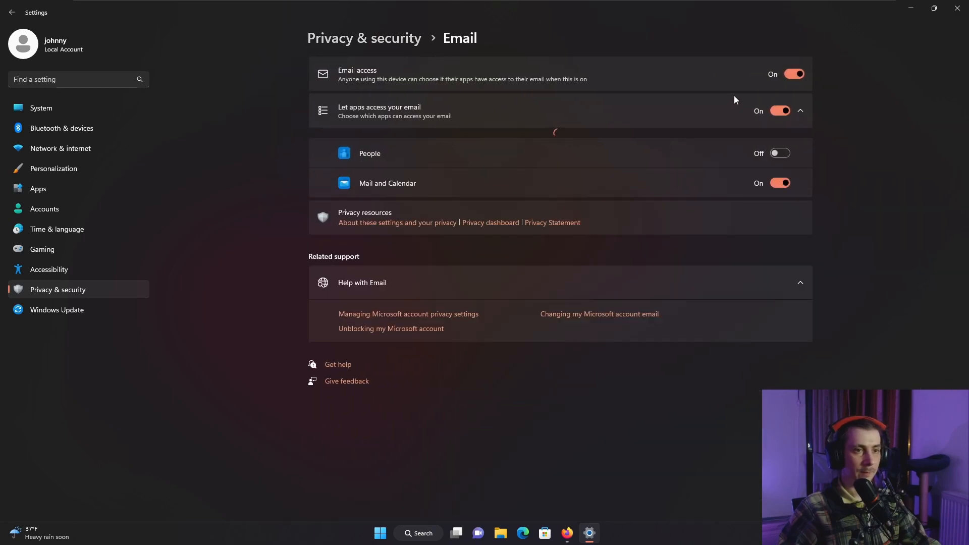
left_click(760, 113)
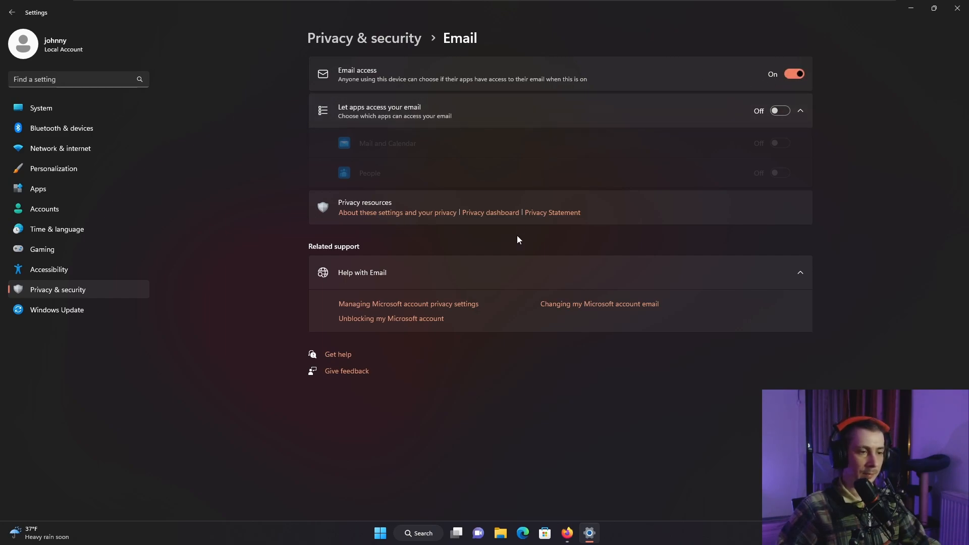
- Check the tasks permission and turn off messaging access for the device
left_click(383, 39)
scroll(525, 283, "down", 10)
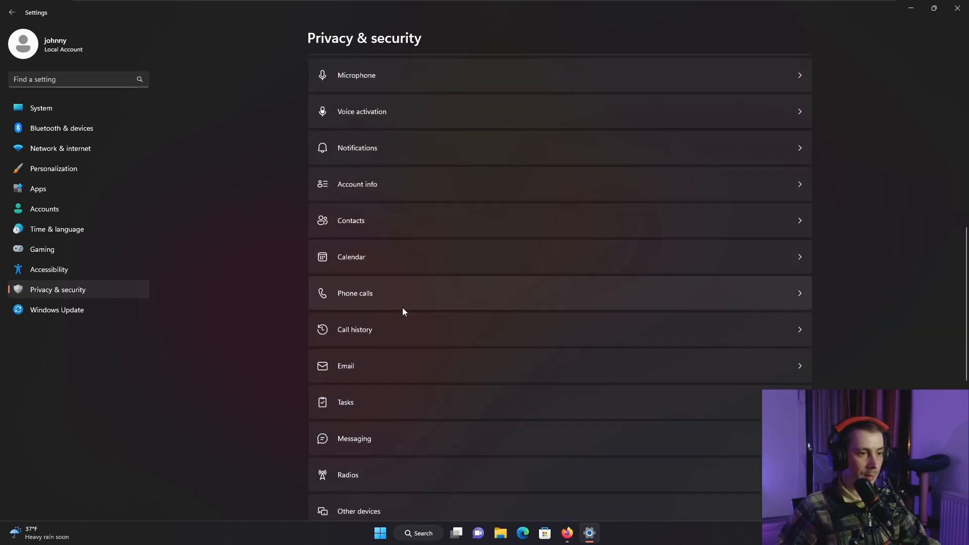
left_click(426, 402)
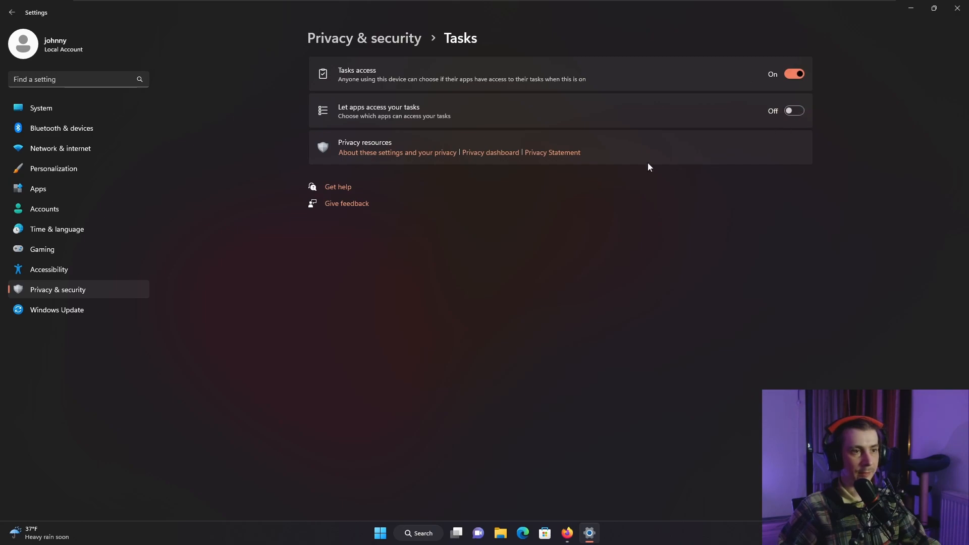
left_click(403, 51)
scroll(510, 313, "down", 10)
scroll(470, 332, "down", 2)
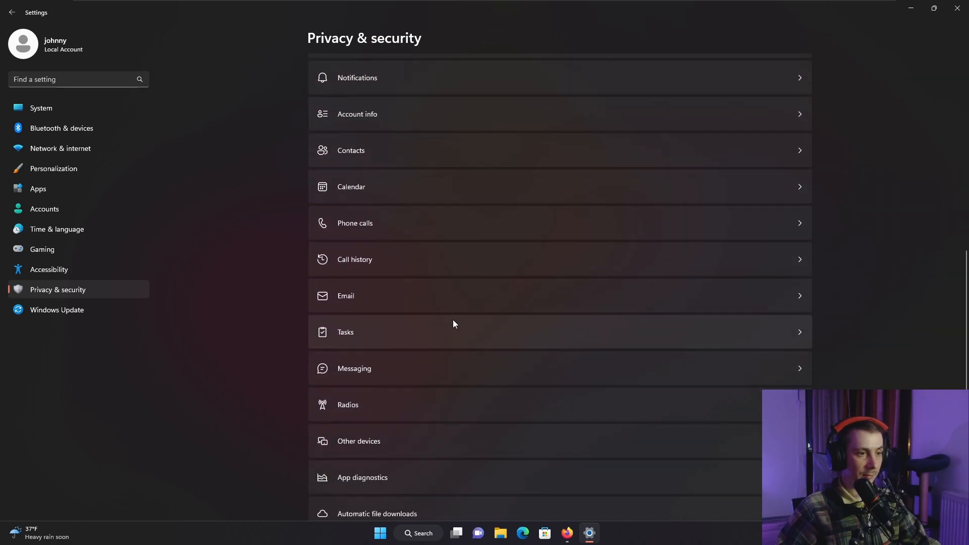
left_click(434, 377)
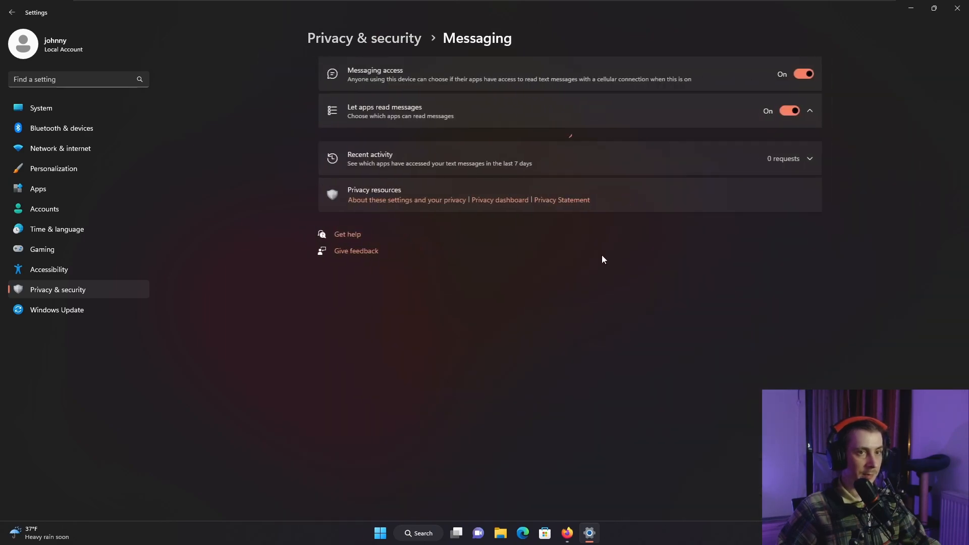
left_click(790, 75)
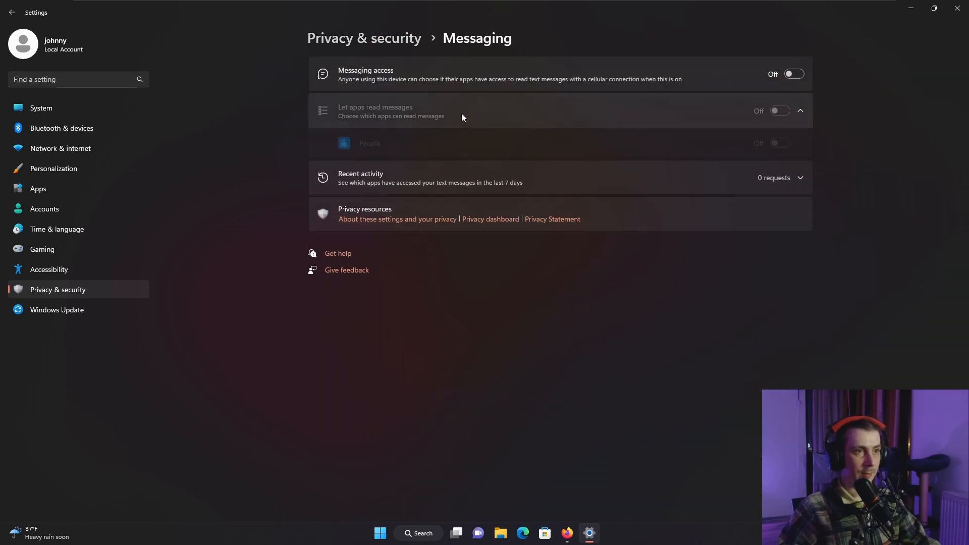
- Turn off the permission that lets apps control the device radios
left_click(396, 38)
scroll(432, 353, "down", 12)
scroll(428, 361, "down", 2)
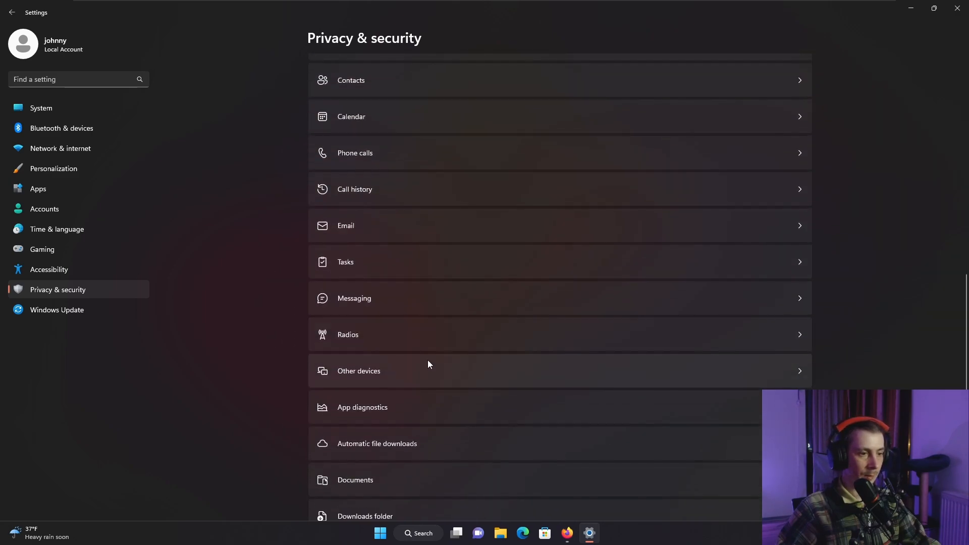
left_click(419, 335)
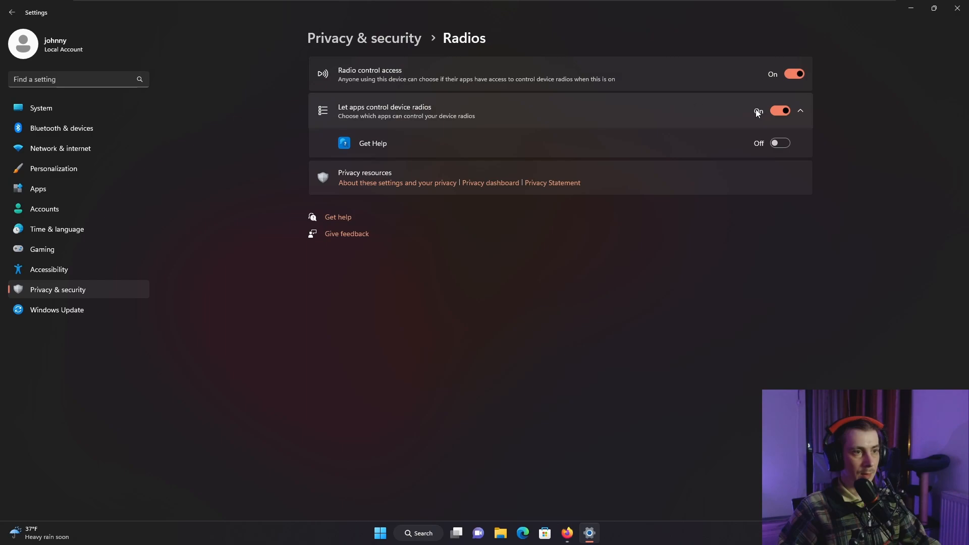
left_click(779, 111)
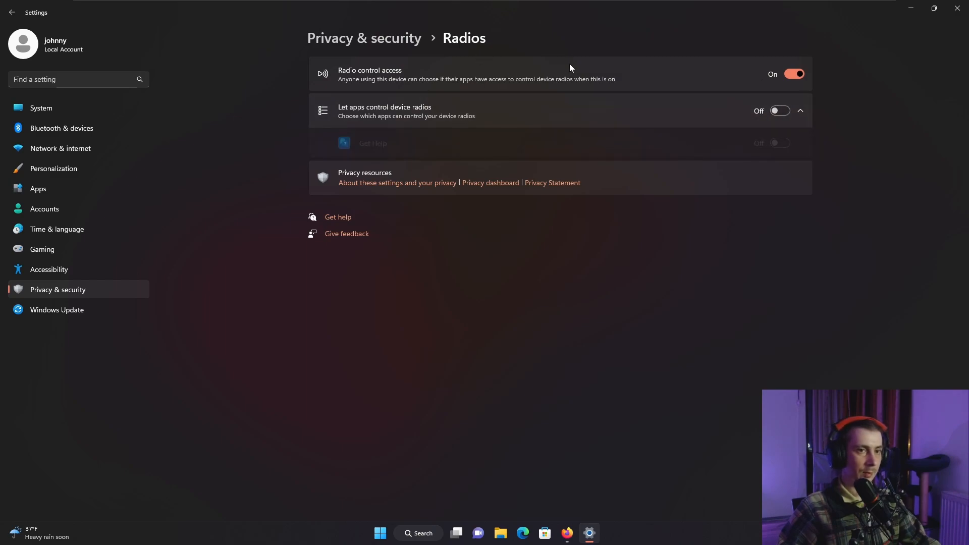
- Turn off app communication with unpaired devices in the permissions for other devices
left_click(371, 43)
scroll(507, 256, "down", 2)
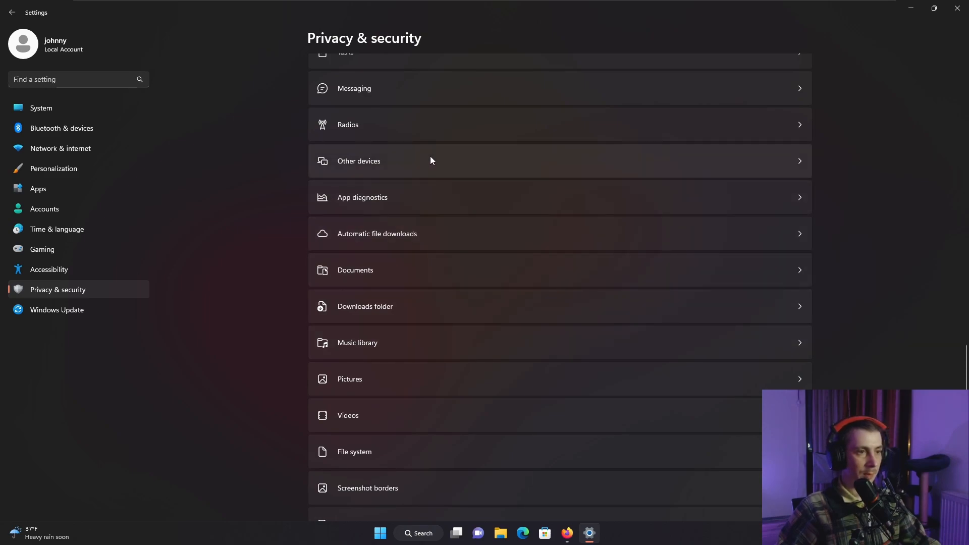
scroll(427, 176, "up", 1)
left_click(431, 241)
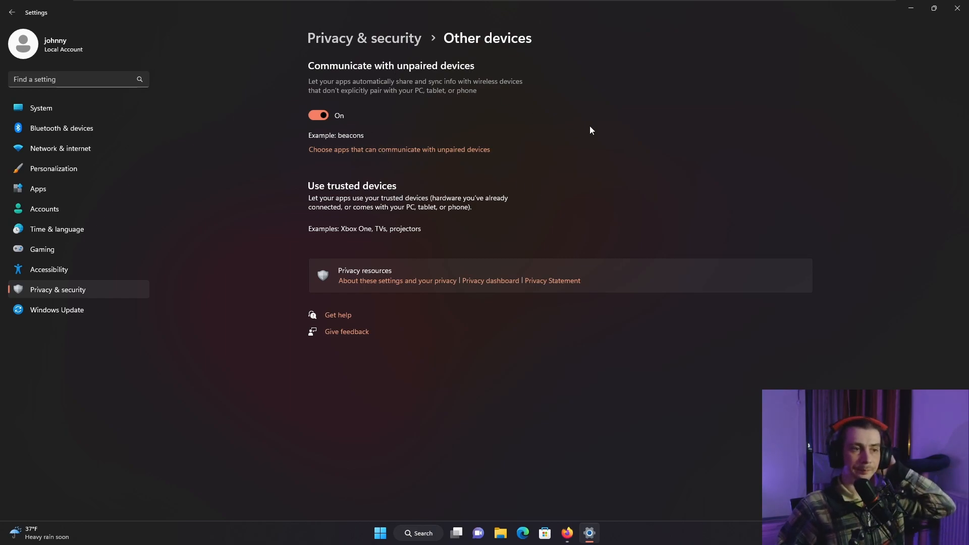
left_click(316, 116)
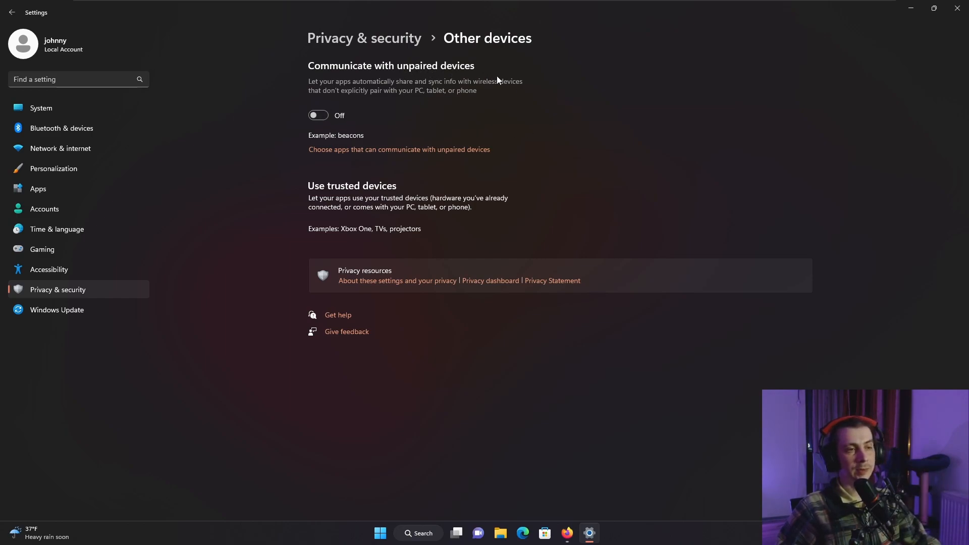
- Check the automatic file downloads permission and turn off Feedback Hub's access to the documents library
left_click(379, 41)
scroll(465, 254, "down", 10)
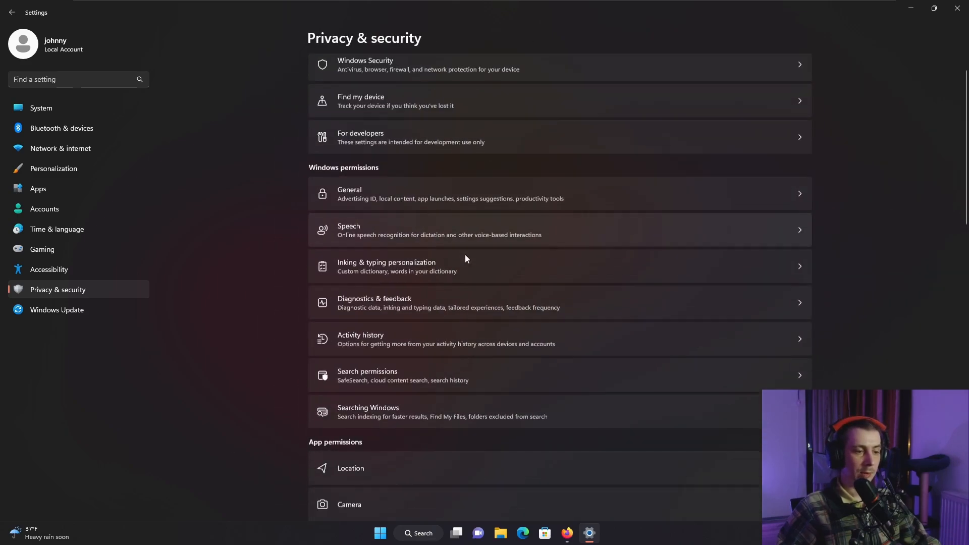
scroll(457, 262, "down", 3)
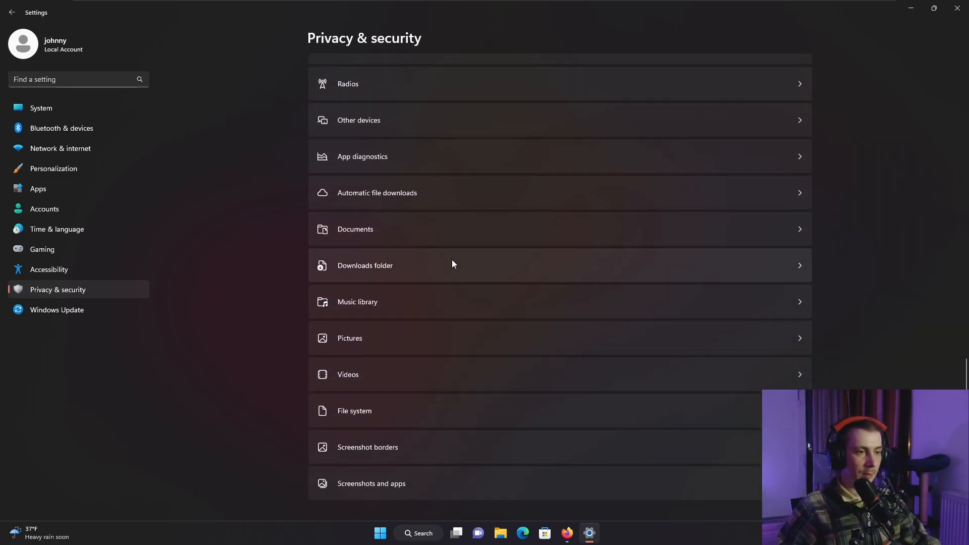
left_click(401, 196)
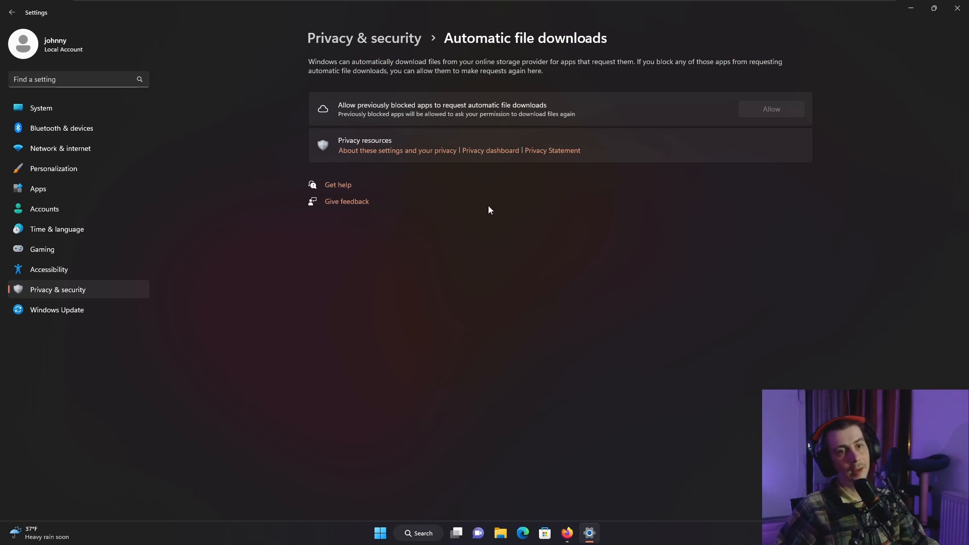
left_click(392, 41)
scroll(464, 217, "down", 15)
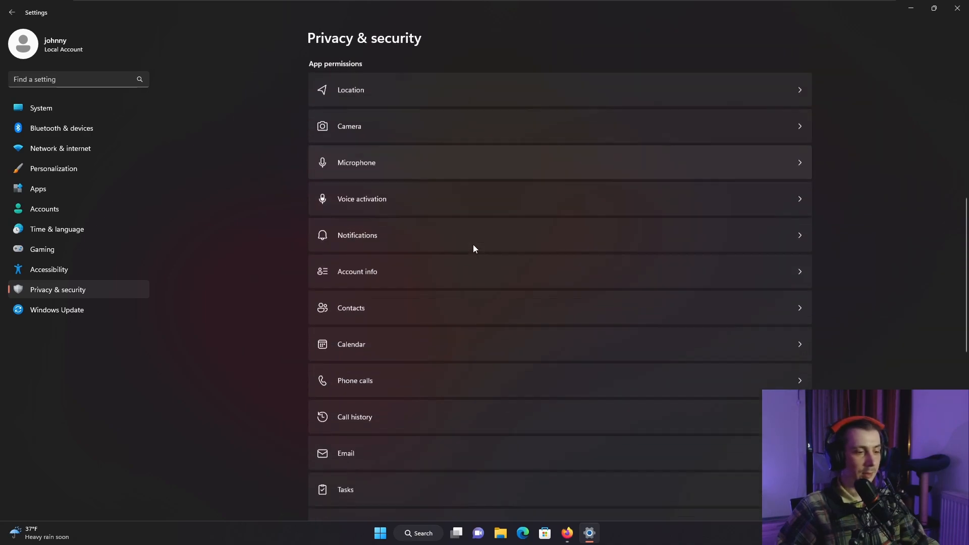
left_click(458, 275)
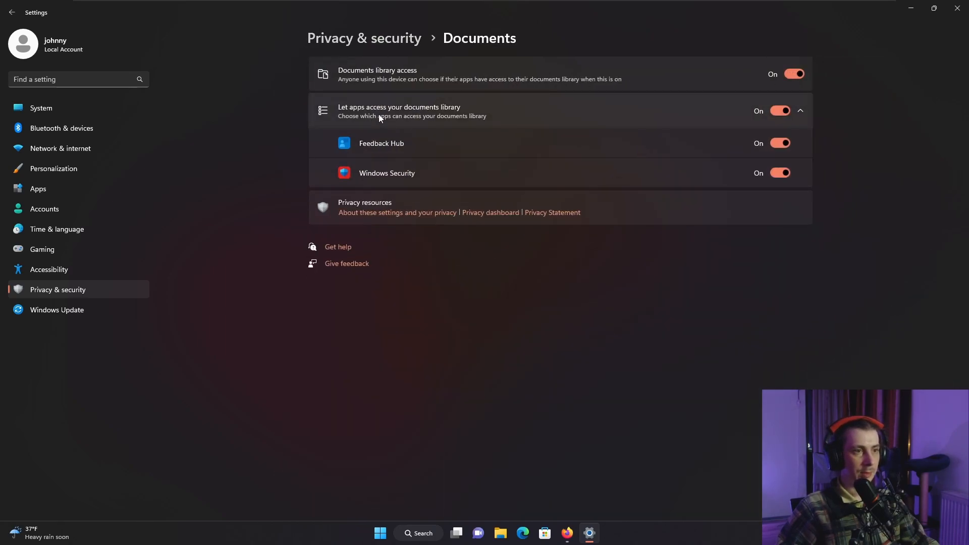
left_click(783, 145)
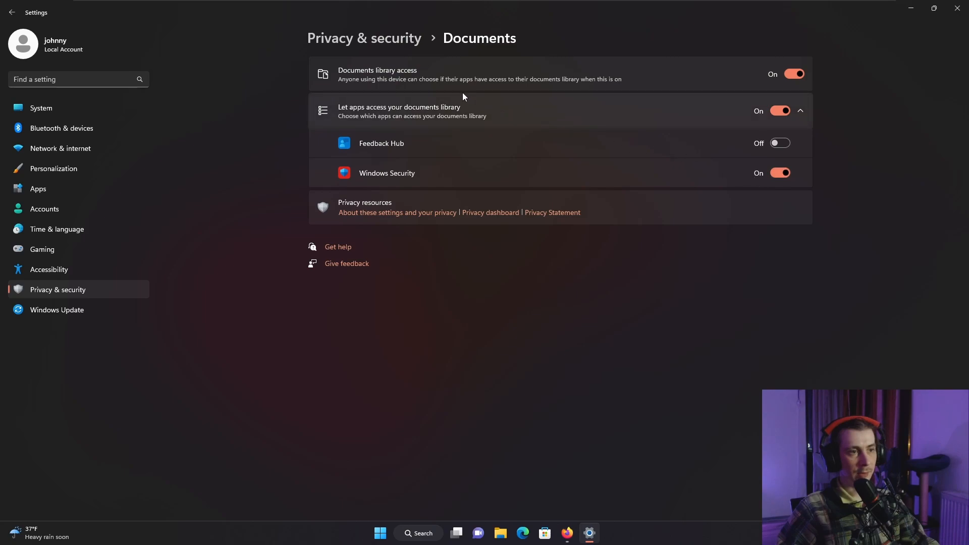
- Check the downloads folder permission and turn off music library access for the device
left_click(399, 40)
scroll(454, 264, "down", 15)
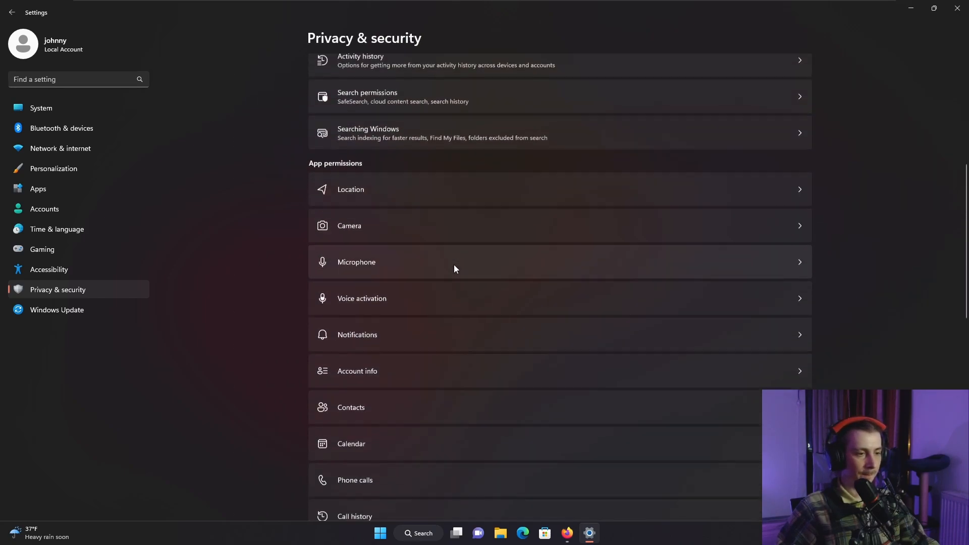
scroll(453, 266, "down", 1)
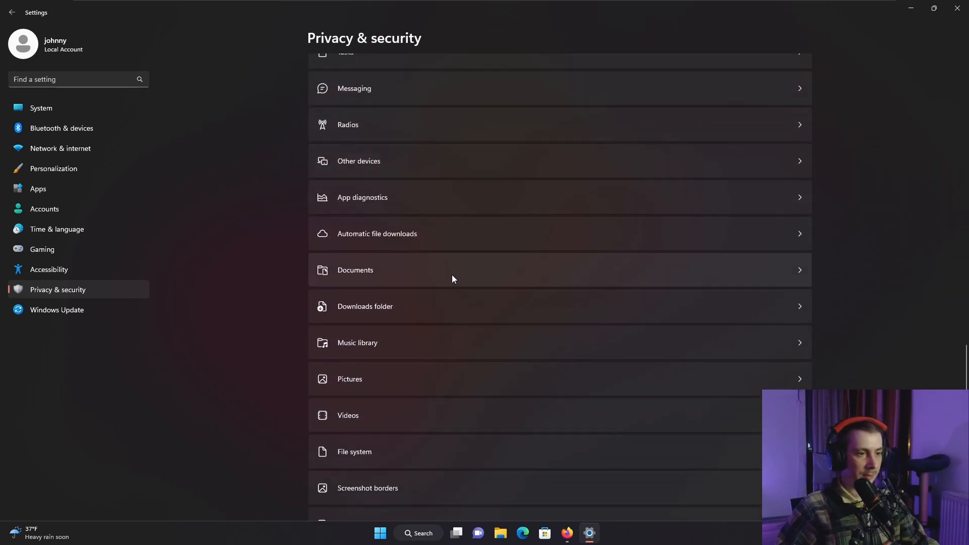
left_click(455, 305)
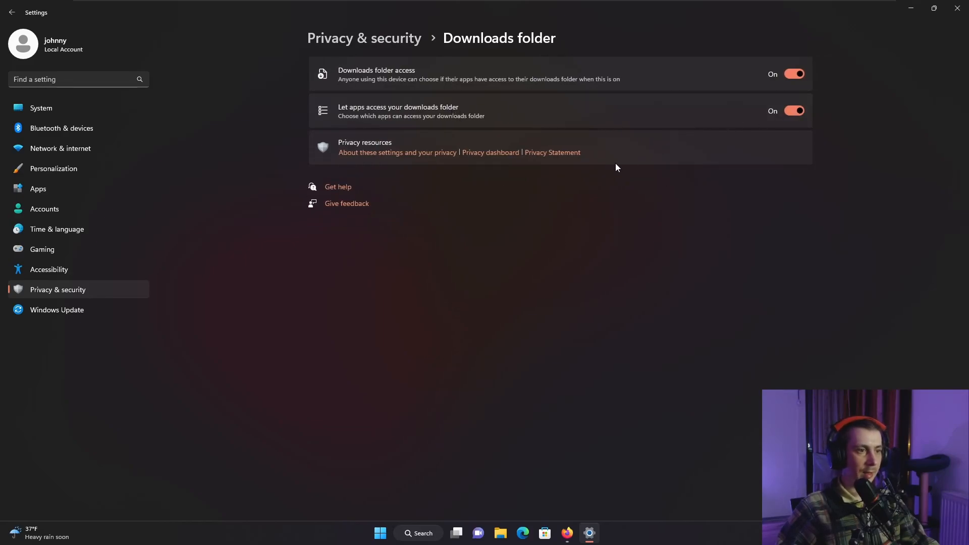
left_click(384, 39)
scroll(494, 257, "down", 15)
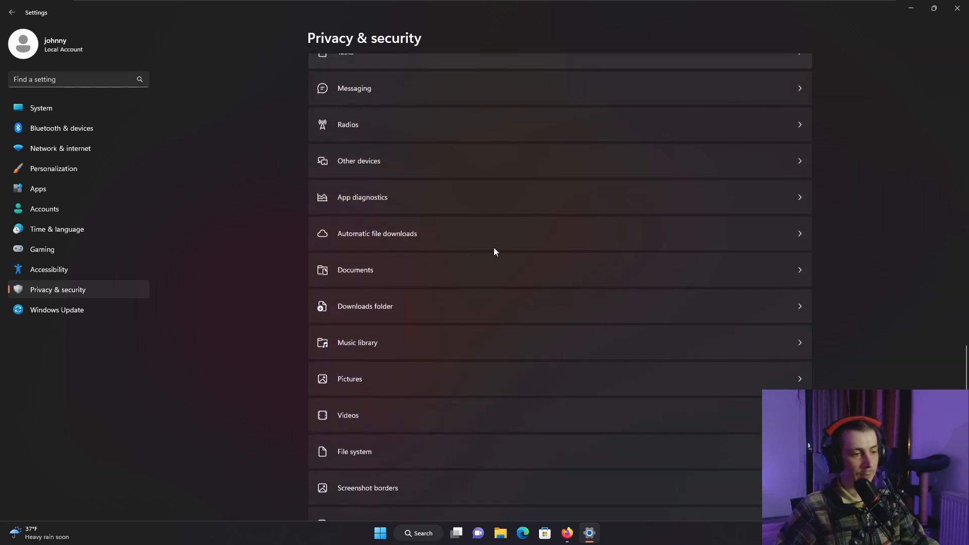
left_click(450, 343)
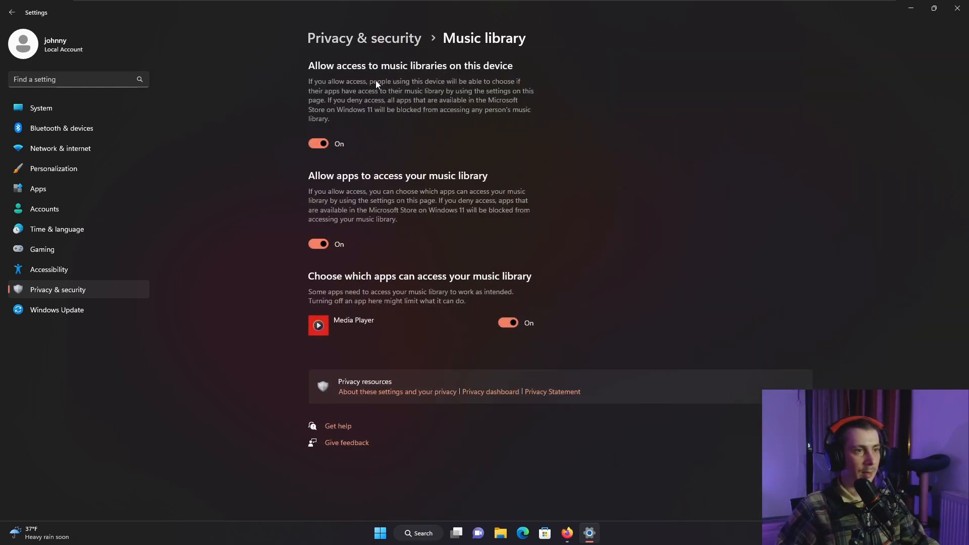
left_click(314, 143)
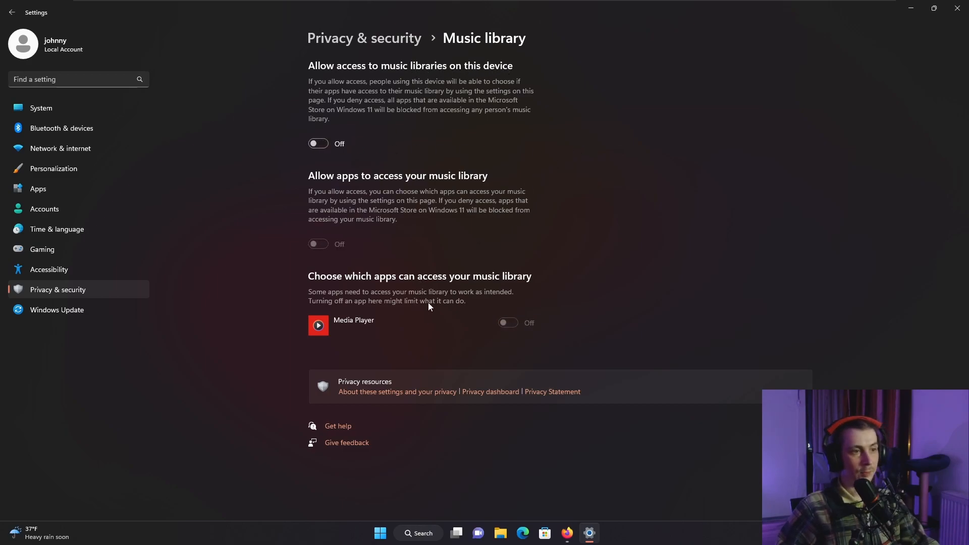
- Review which apps can access the pictures library and collapse the app list
left_click(364, 38)
scroll(465, 293, "down", 15)
scroll(462, 293, "down", 3)
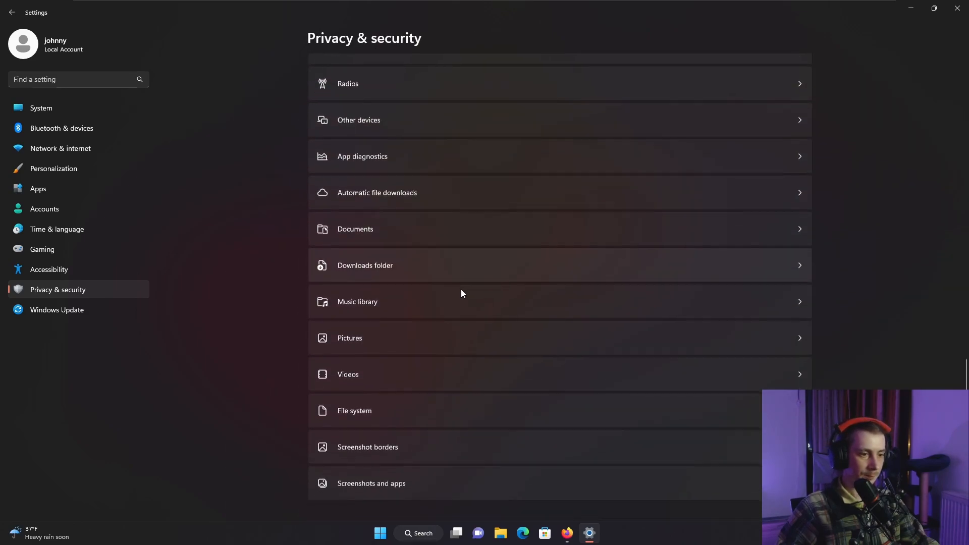
left_click(409, 335)
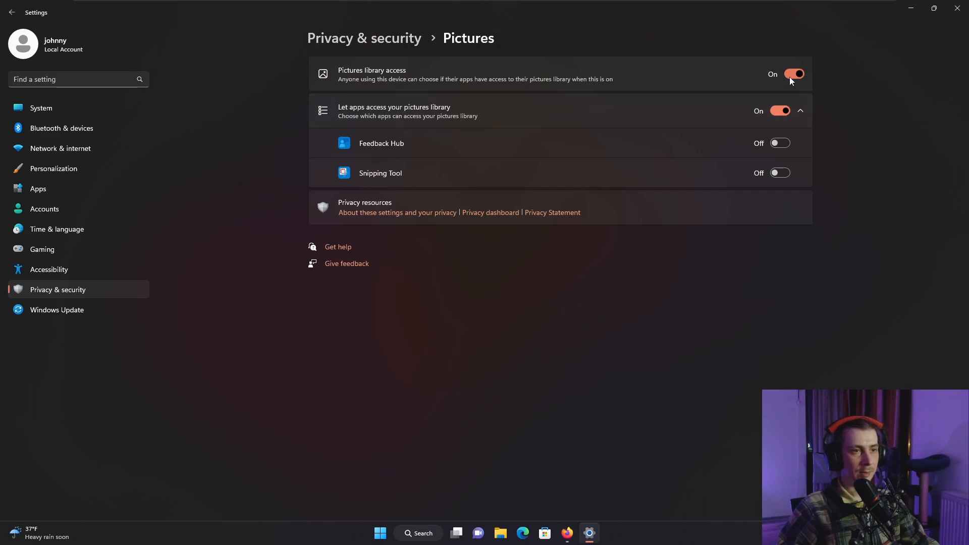
left_click(801, 110)
- Turn off Media Player's access to the videos library
left_click(389, 44)
scroll(462, 259, "down", 12)
scroll(460, 261, "down", 4)
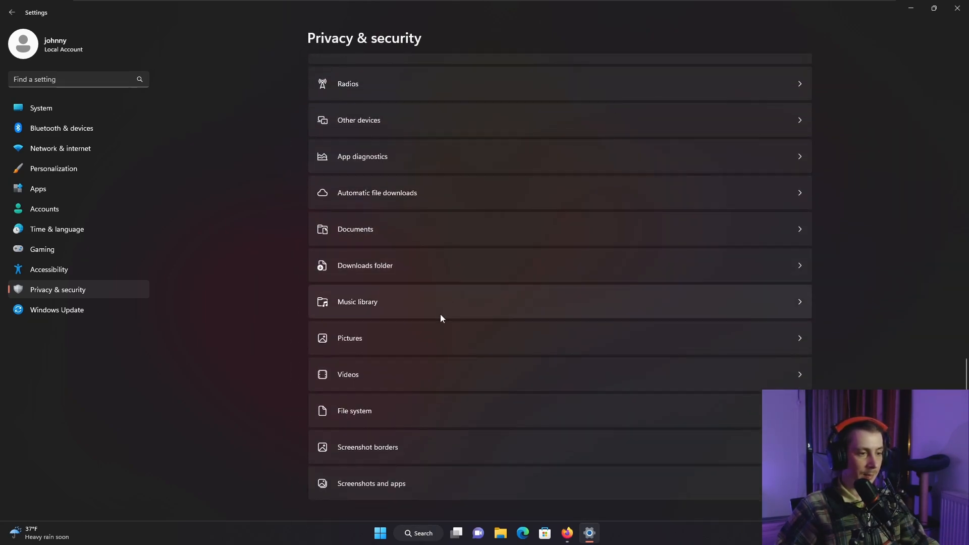
left_click(420, 377)
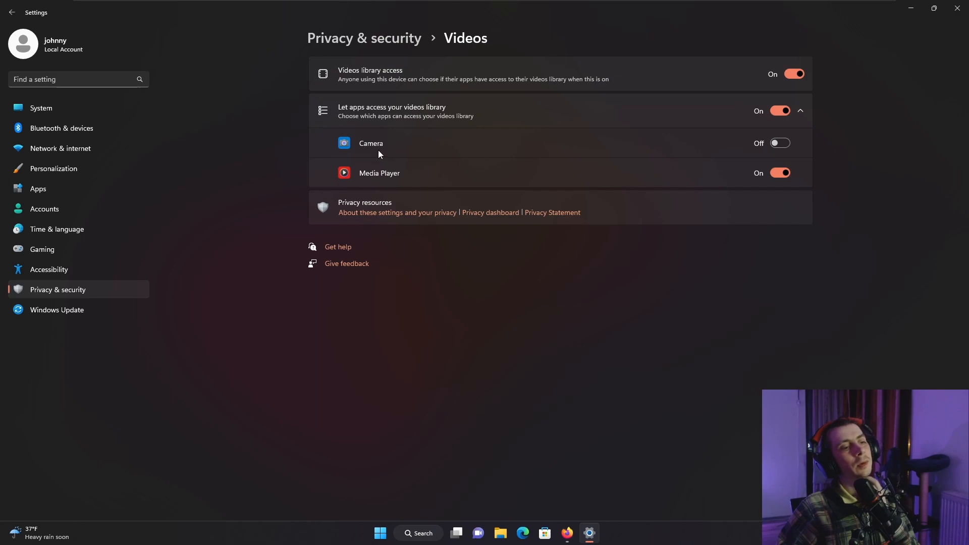
left_click(765, 178)
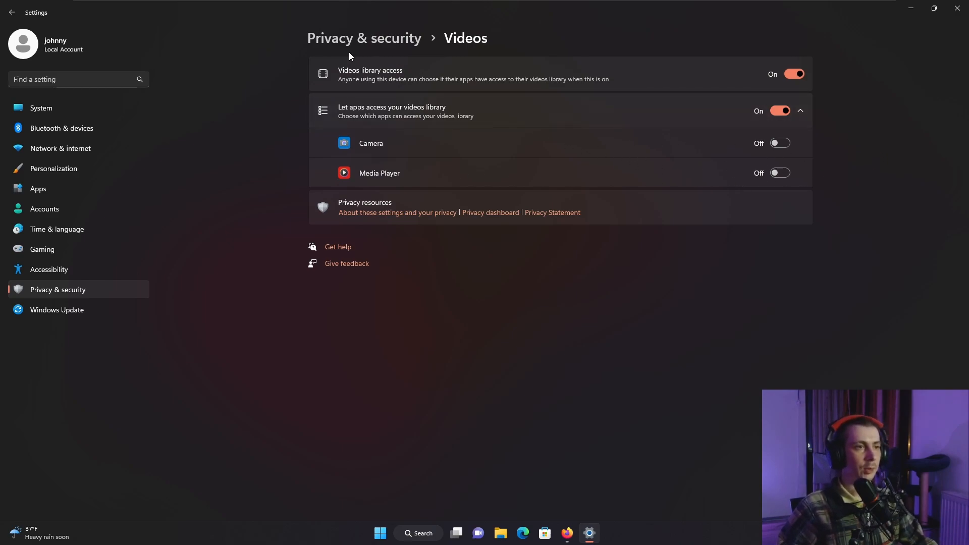
- Check the file system access permissions and return to the list of app permissions
left_click(375, 42)
scroll(504, 300, "down", 15)
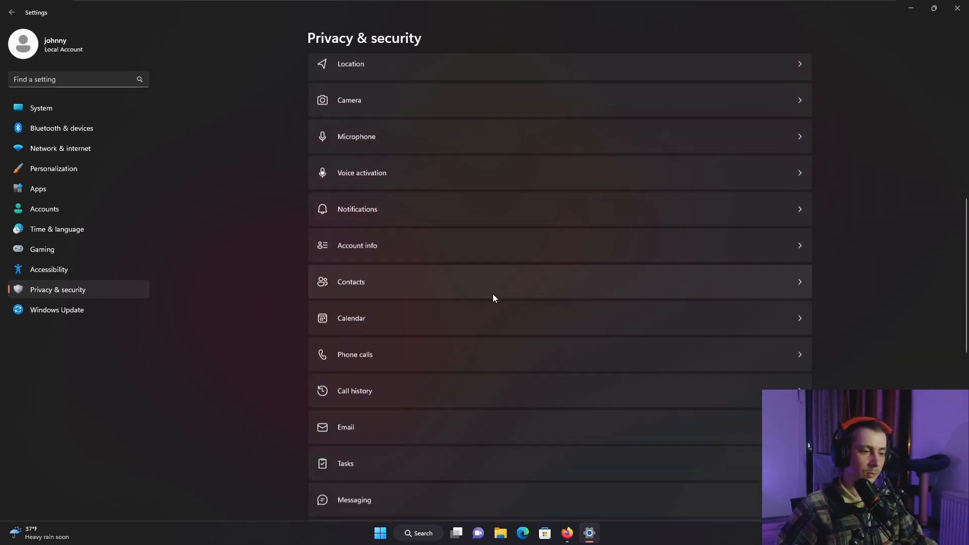
left_click(420, 411)
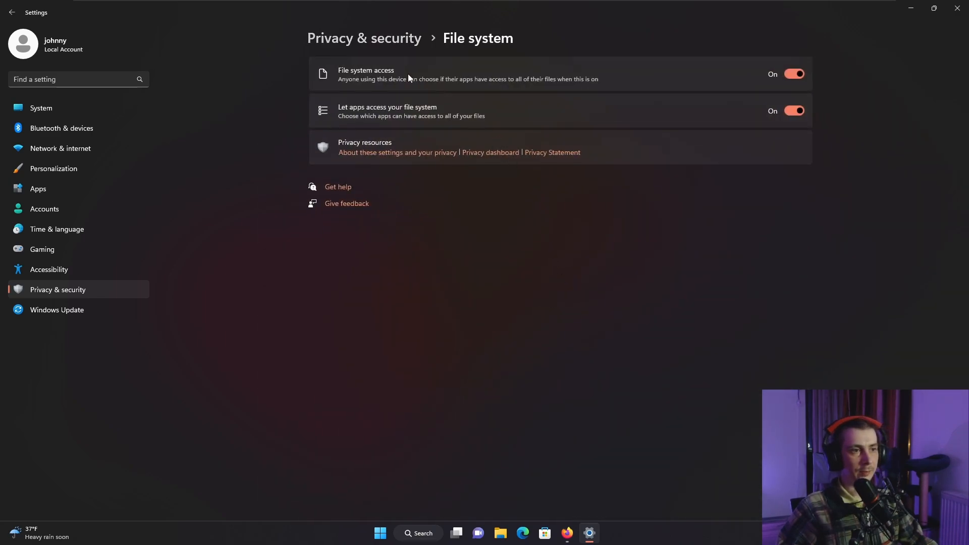
left_click(368, 39)
scroll(462, 260, "down", 15)
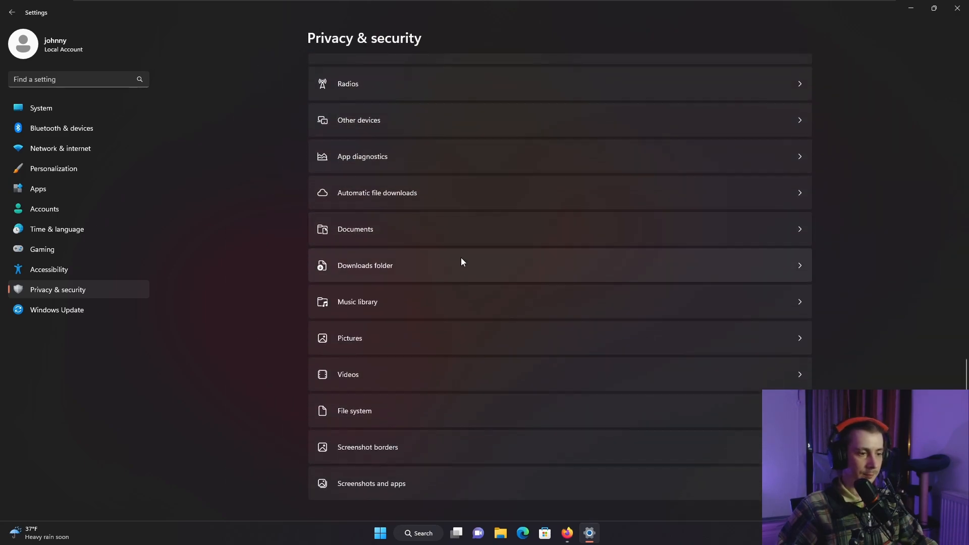
- Check the screenshot borders permission, then look over the Apps settings page
left_click(413, 446)
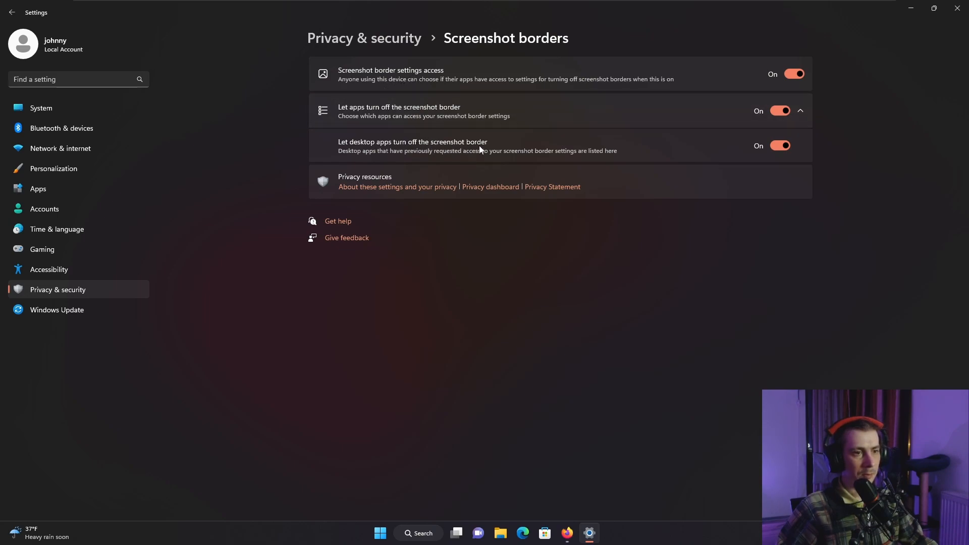
left_click(365, 38)
scroll(496, 222, "down", 3)
scroll(497, 222, "up", 10)
scroll(497, 197, "up", 4)
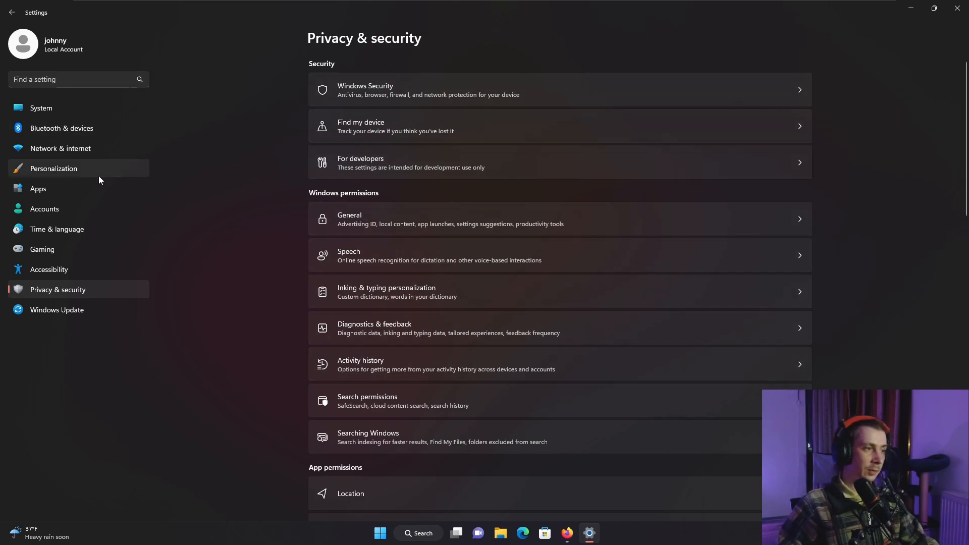
left_click(91, 189)
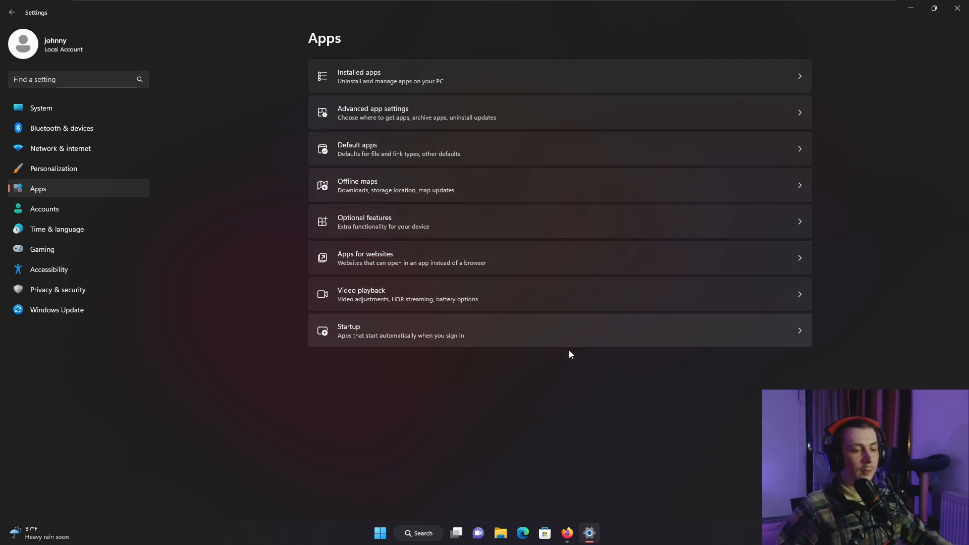
left_click(568, 535)
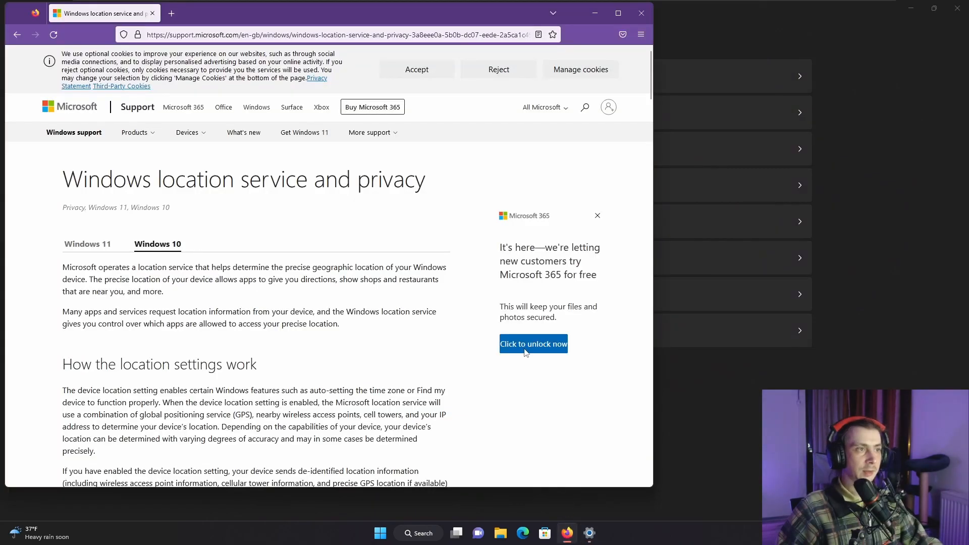
key("ctrl+l")
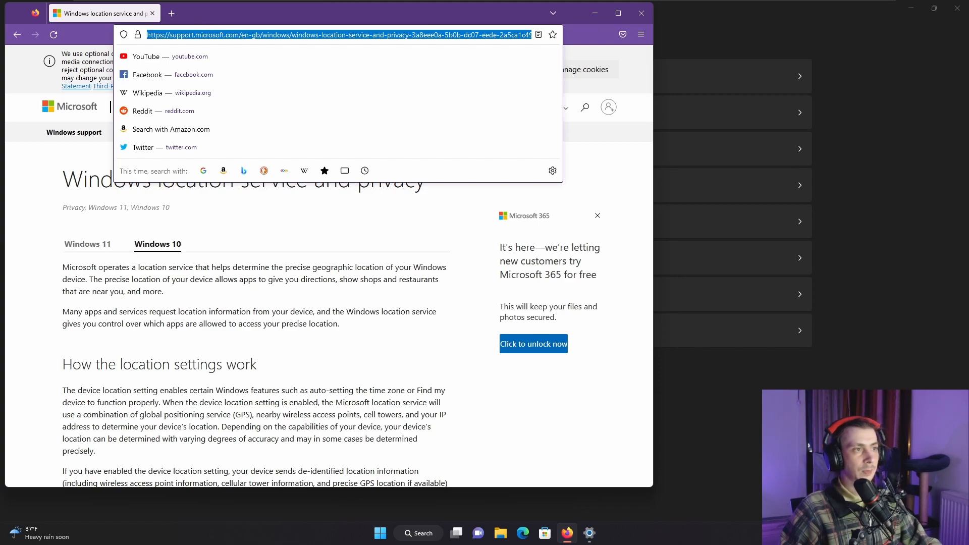
left_click(652, 10)
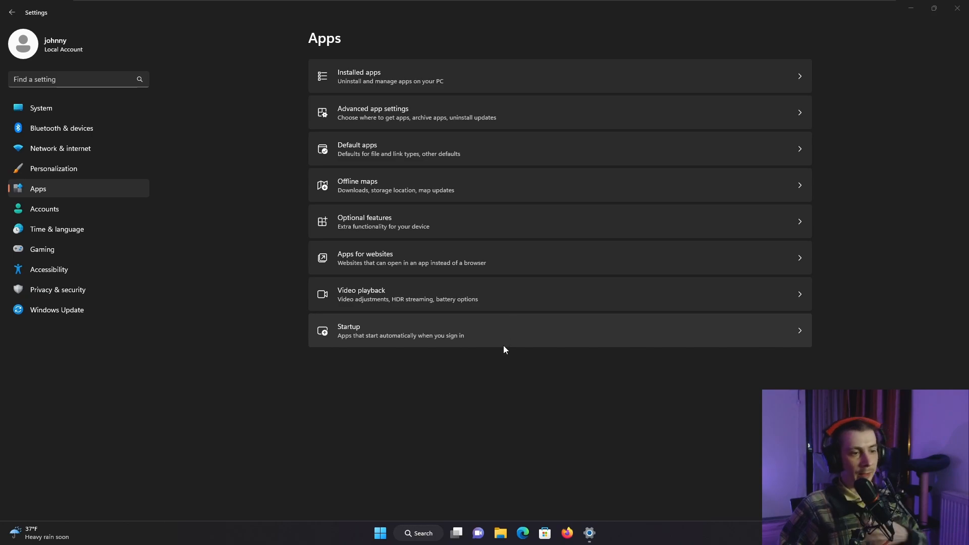
- Close Windows Settings and switch to Microsoft Edge, choosing not to update the browser settings and dismissing the privacy notice
left_click(958, 10)
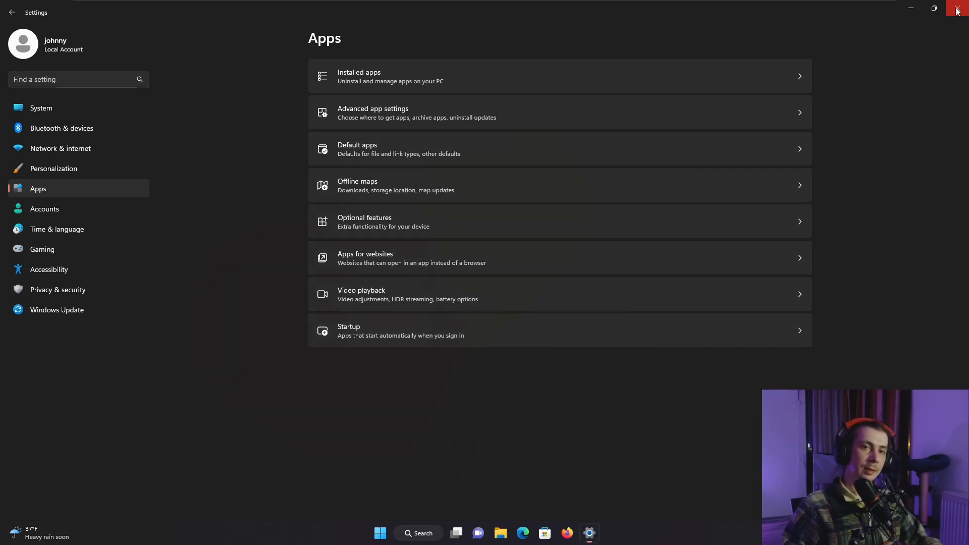
left_click(534, 534)
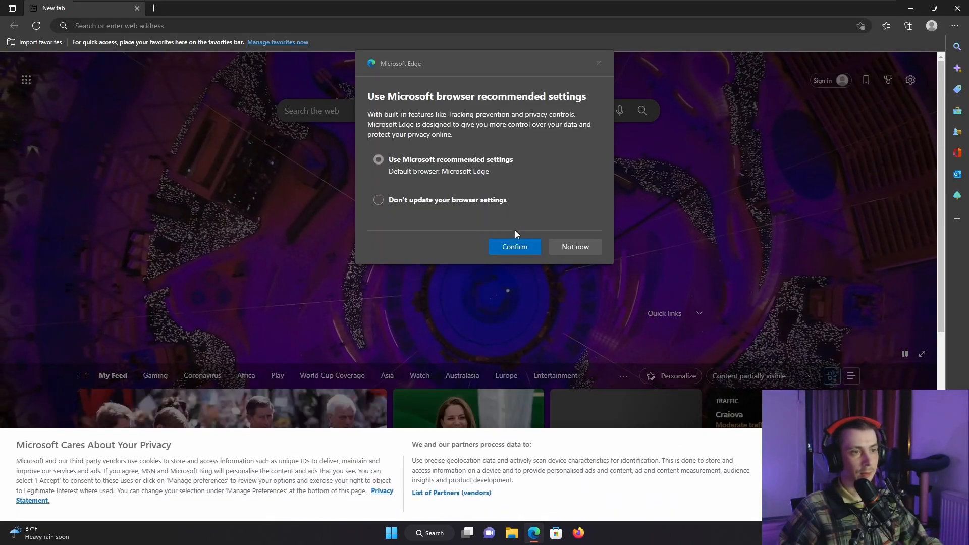
left_click(473, 201)
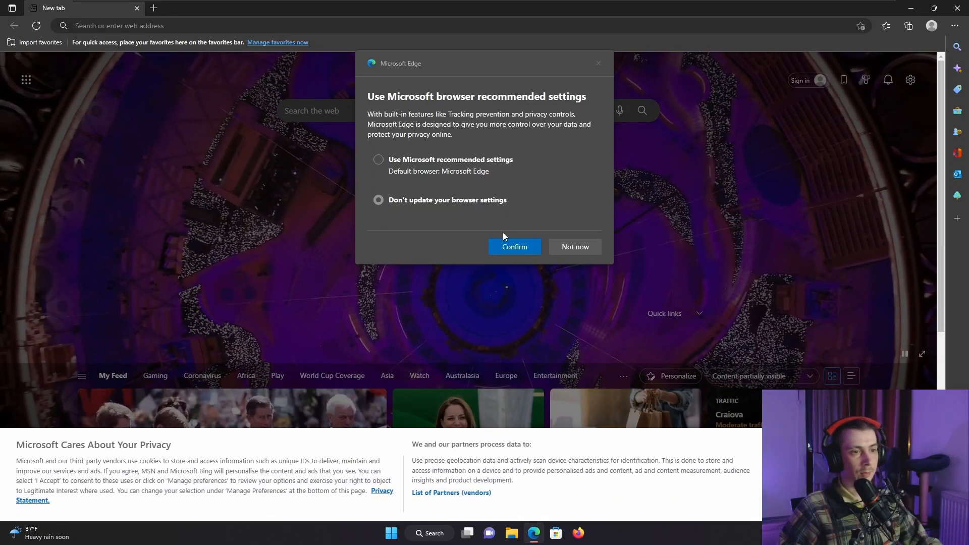
left_click(519, 250)
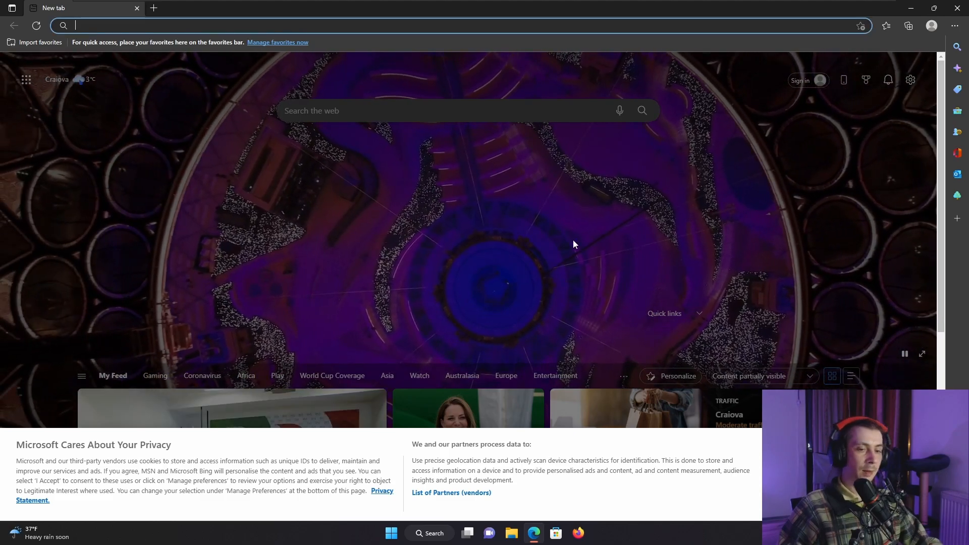
left_click(848, 473)
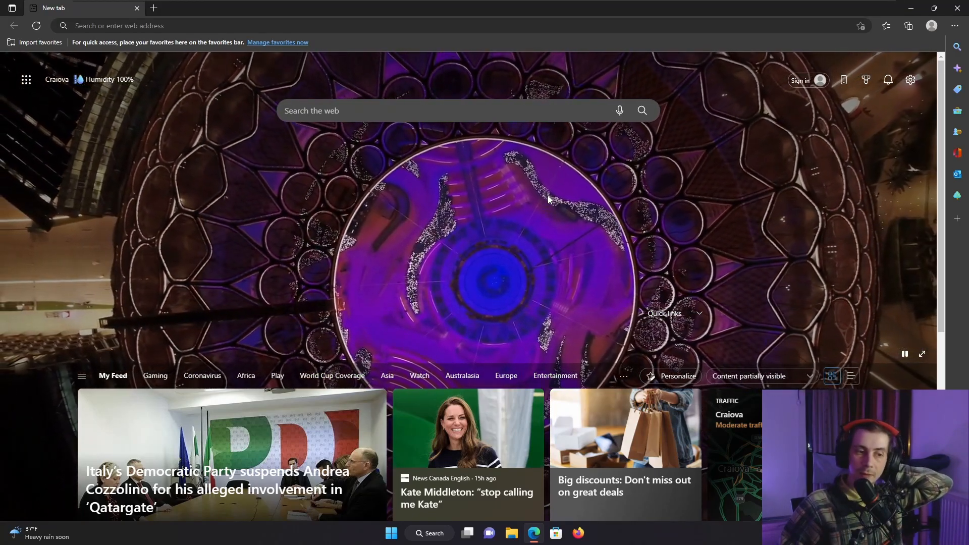
- Open the browser's settings and turn off earning Microsoft Rewards for the profile
left_click(954, 26)
left_click(840, 380)
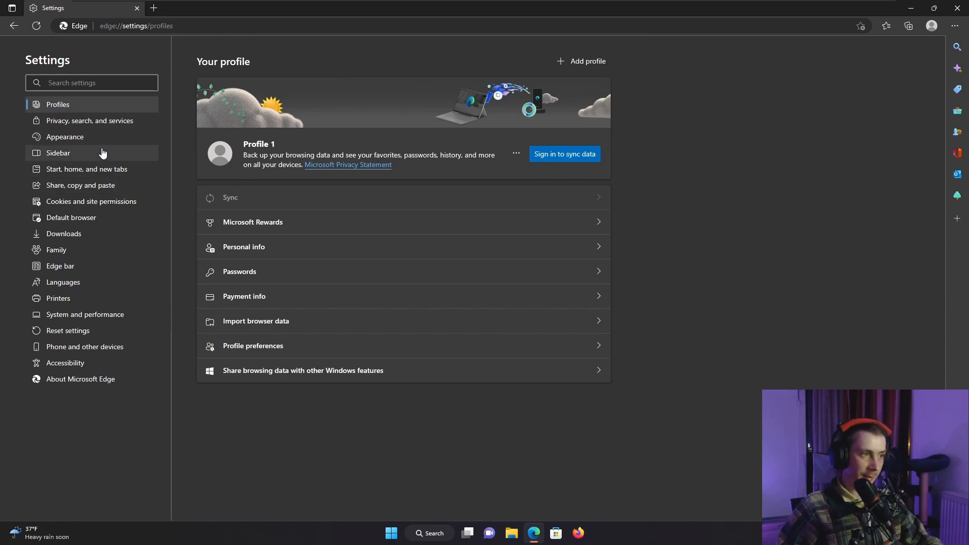
left_click(299, 218)
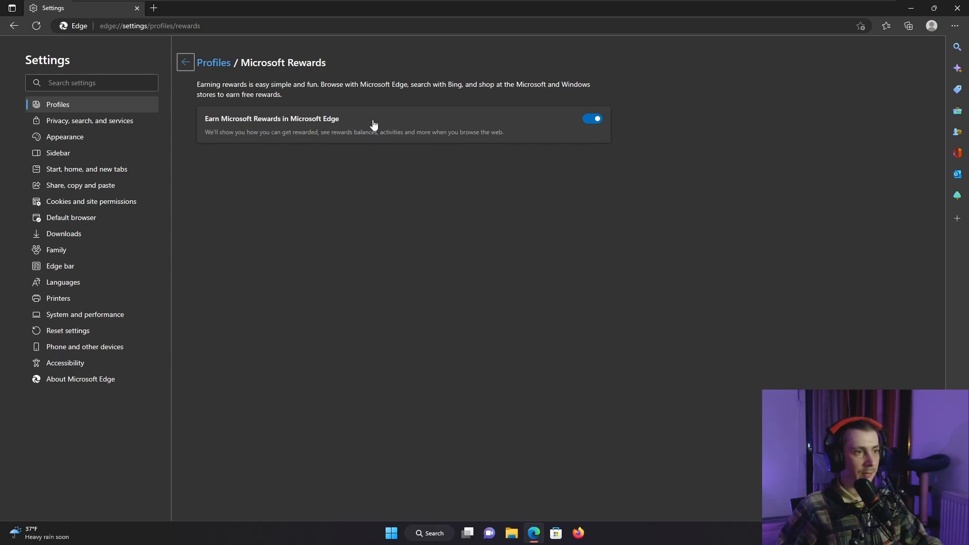
left_click(593, 119)
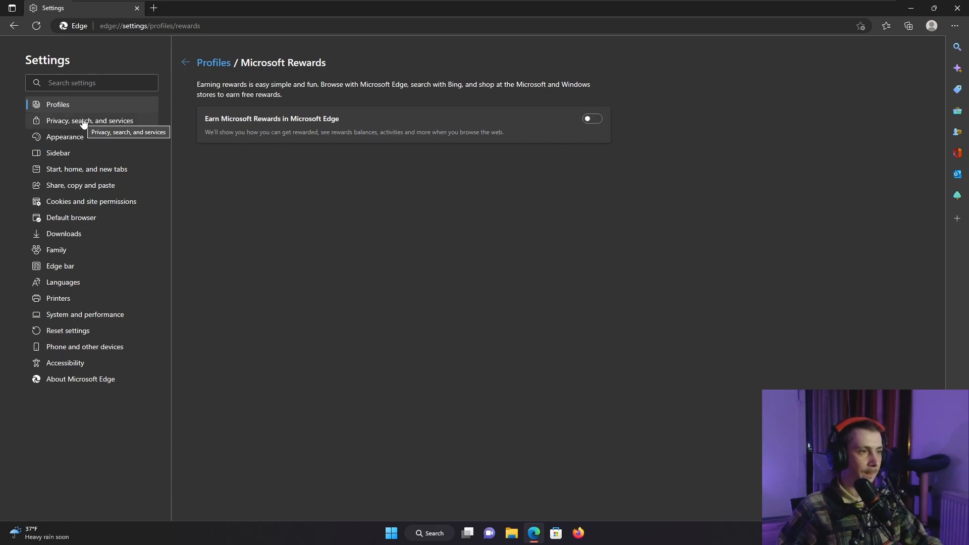
left_click(186, 62)
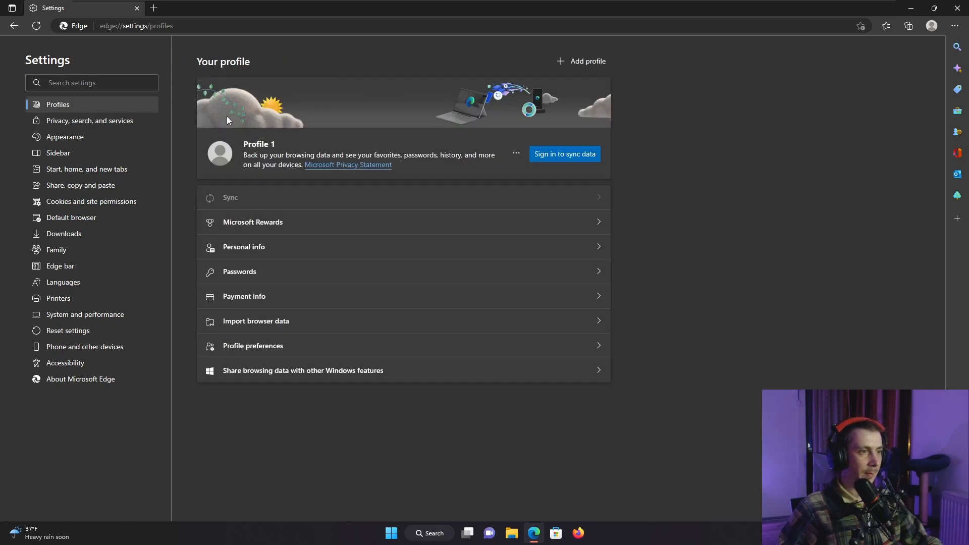
- Turn off saving and filling of both basic info and custom info in the profile's personal info settings
left_click(277, 247)
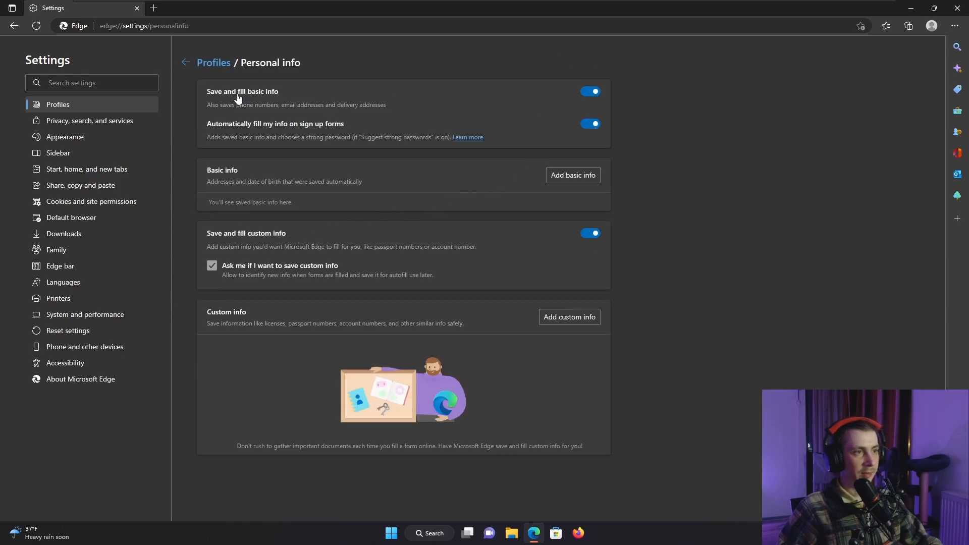
left_click(593, 98)
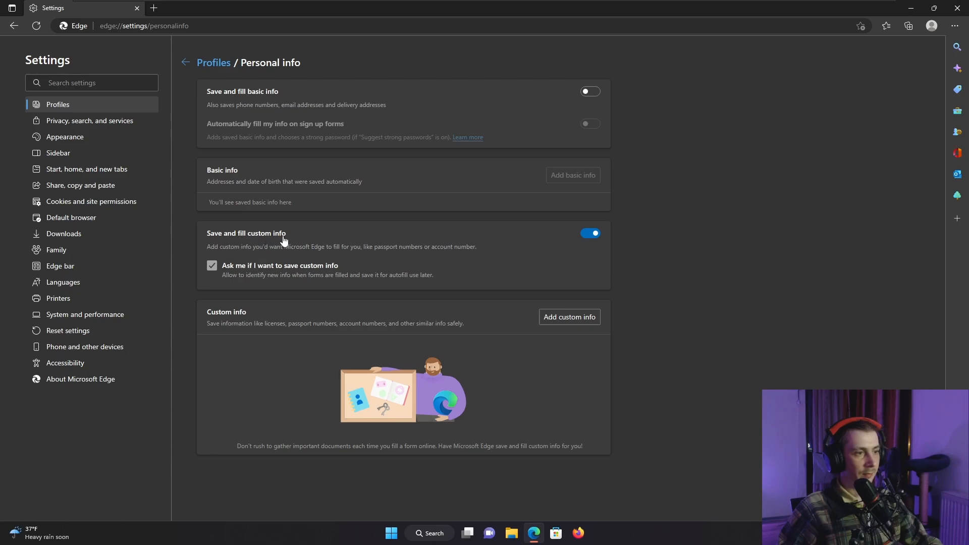
left_click(593, 235)
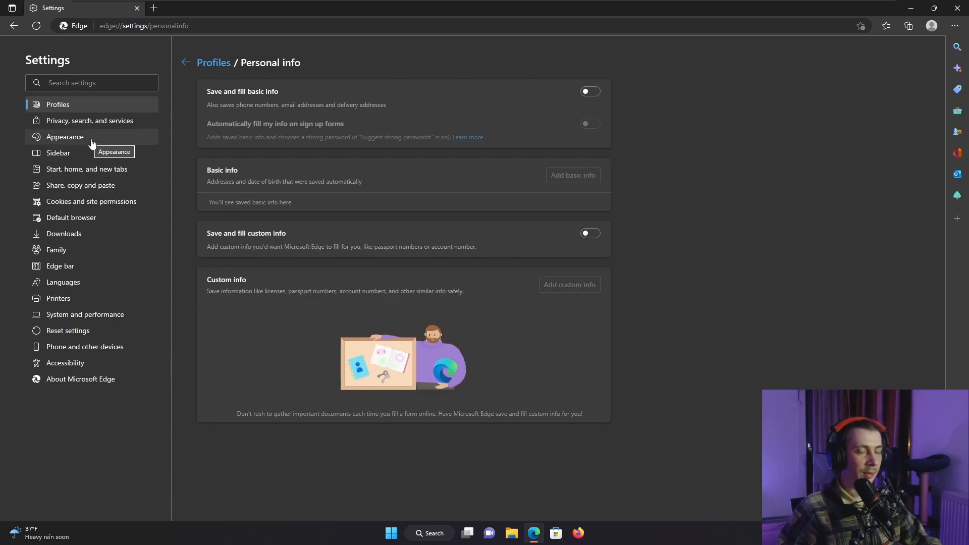
- Set tracking prevention to Strict in the privacy, search, and services settings
left_click(91, 124)
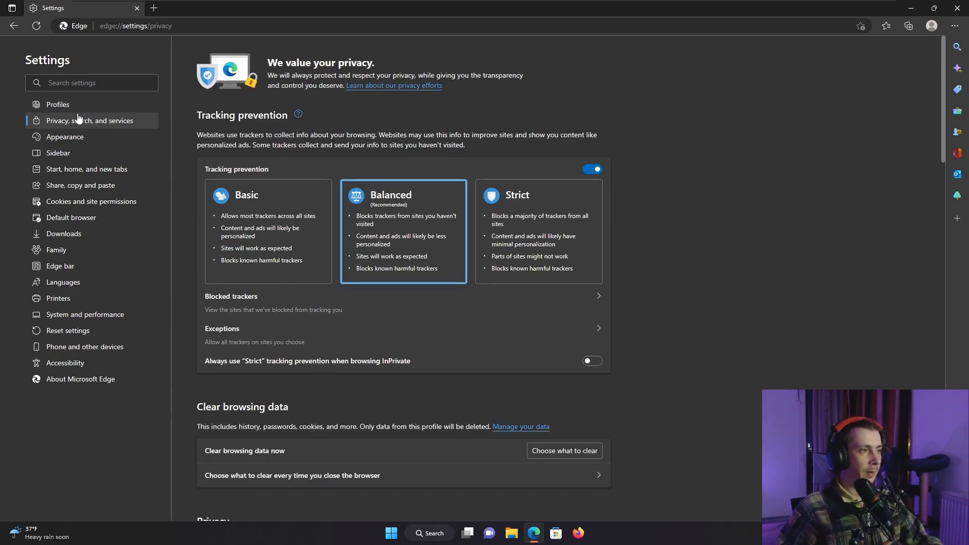
left_click(532, 217)
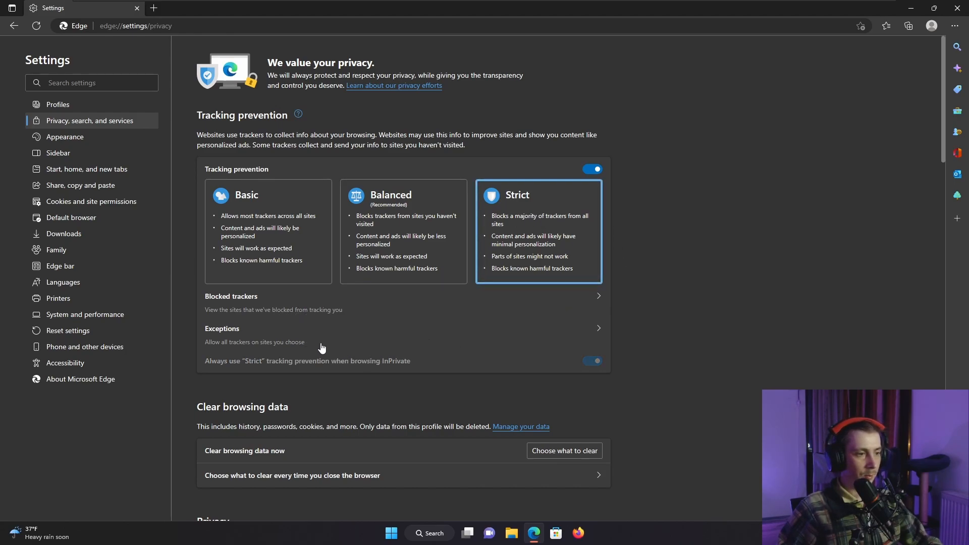
scroll(455, 332, "down", 4)
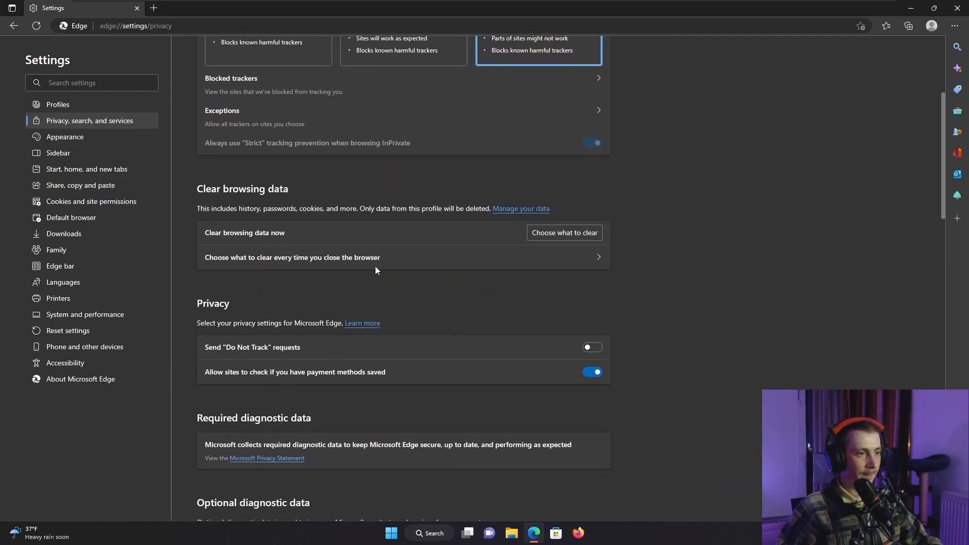
scroll(399, 182, "up", 1)
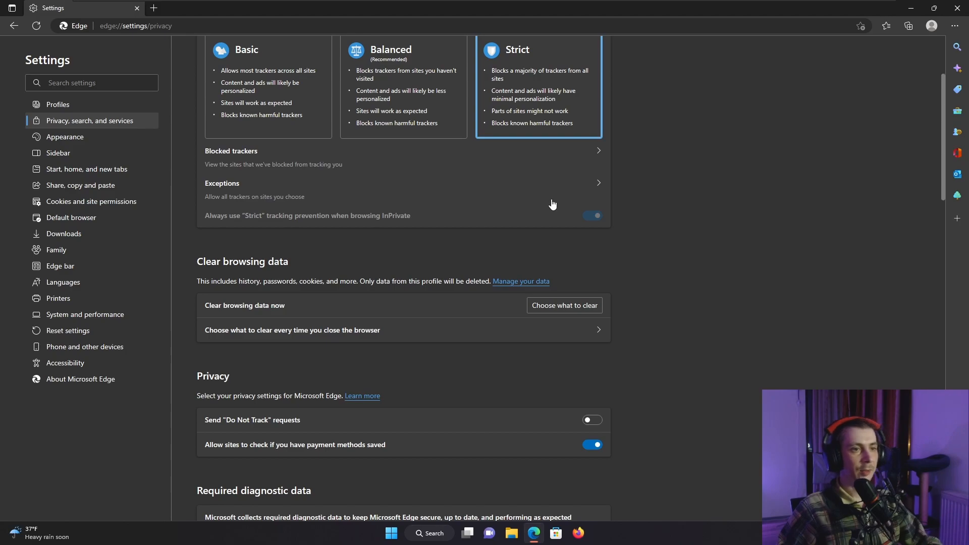
scroll(413, 229, "up", 2)
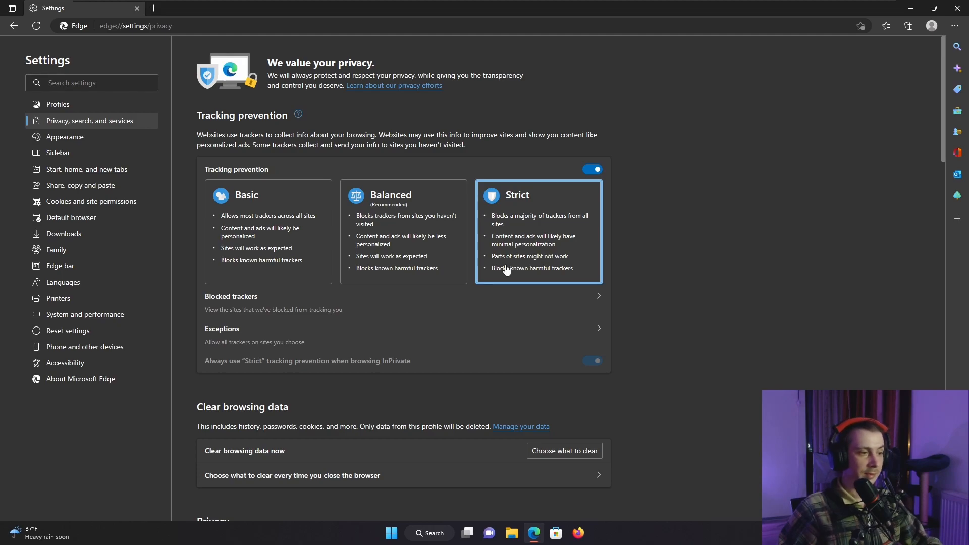
- Turn on sending "Do Not Track" requests and stop sites from checking for saved payment methods
scroll(360, 317, "down", 2)
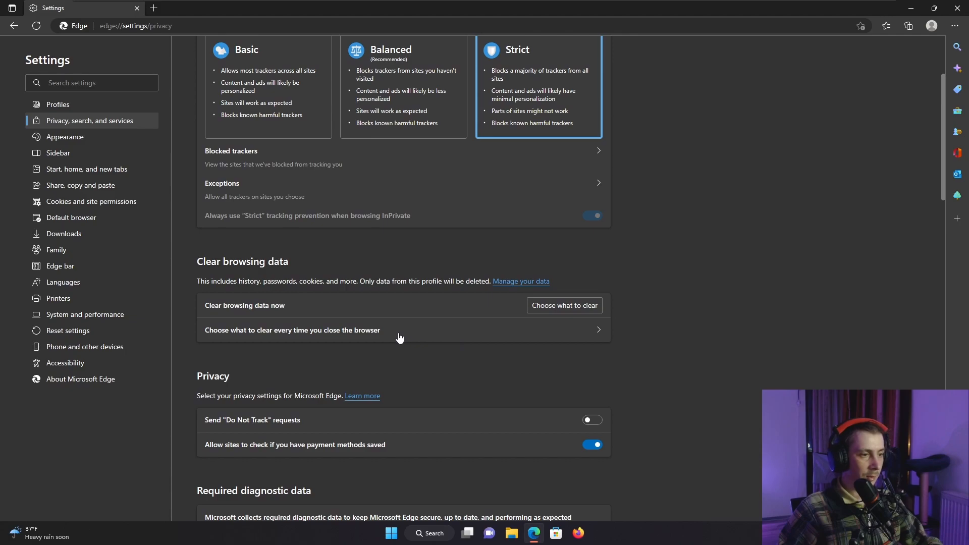
scroll(403, 341, "down", 3)
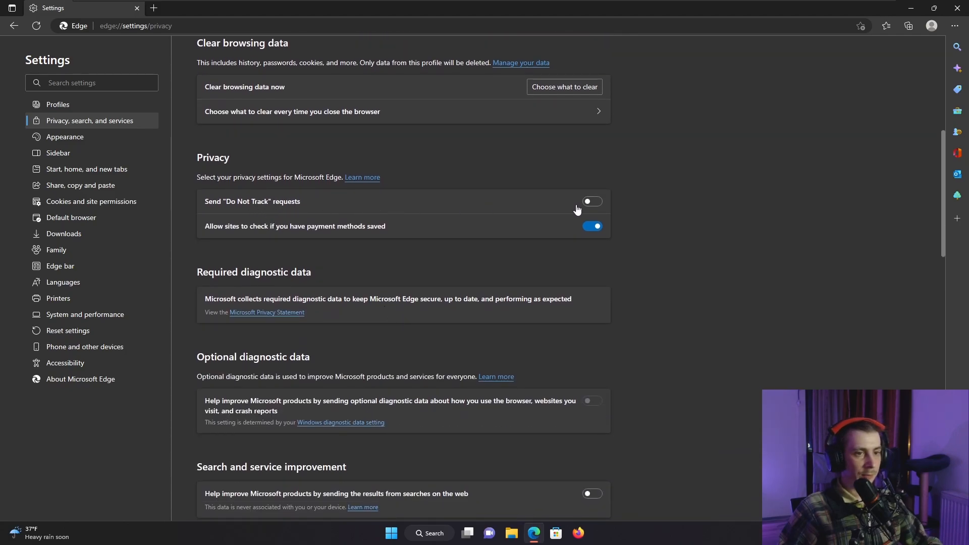
left_click(594, 203)
left_click(441, 340)
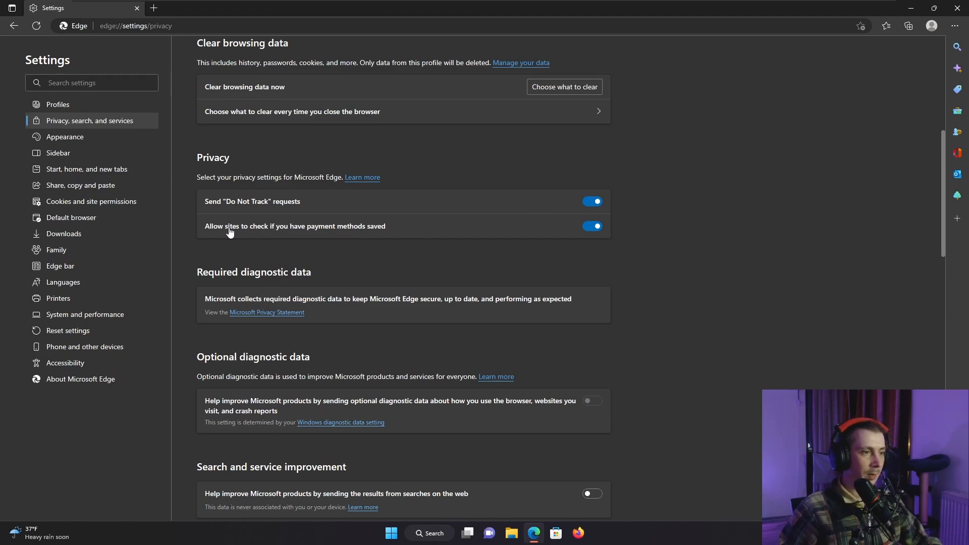
left_click(594, 226)
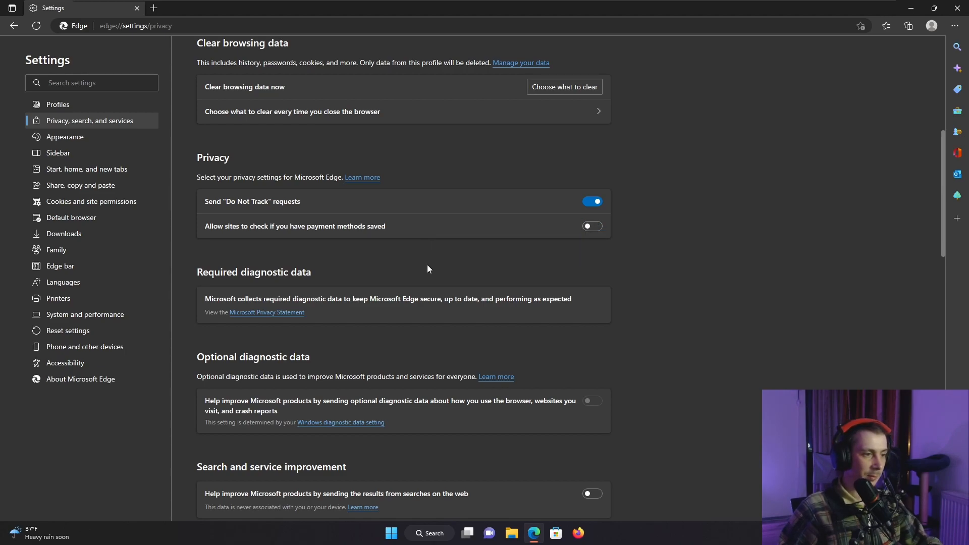
- In the security settings, enable blocking of potentially unwanted apps and disable website typo protection and site safety services
scroll(399, 271, "down", 3)
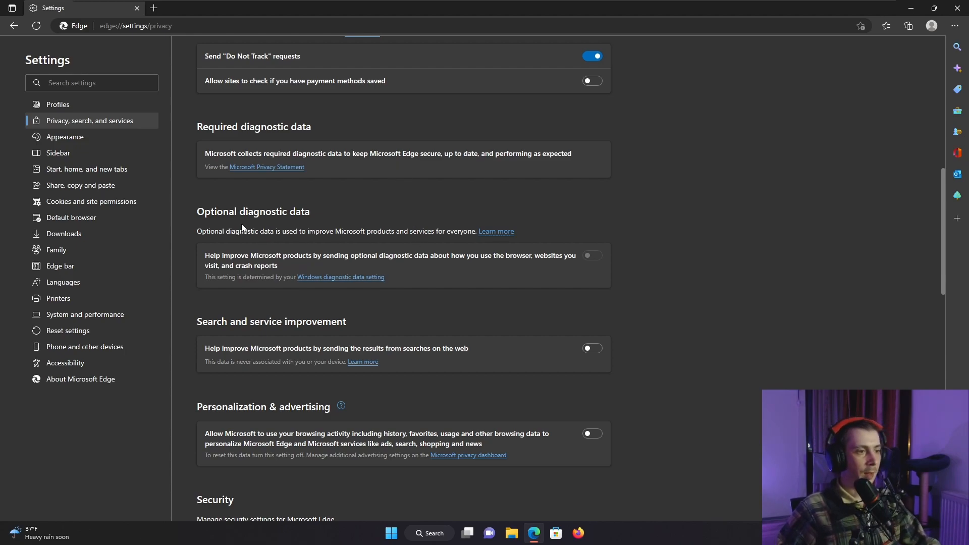
scroll(414, 263, "down", 3)
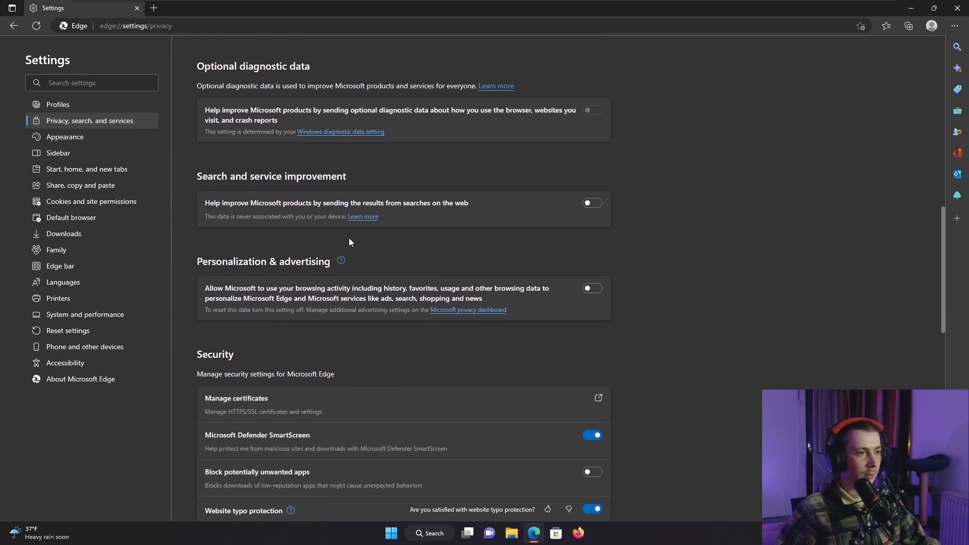
scroll(303, 205, "down", 2)
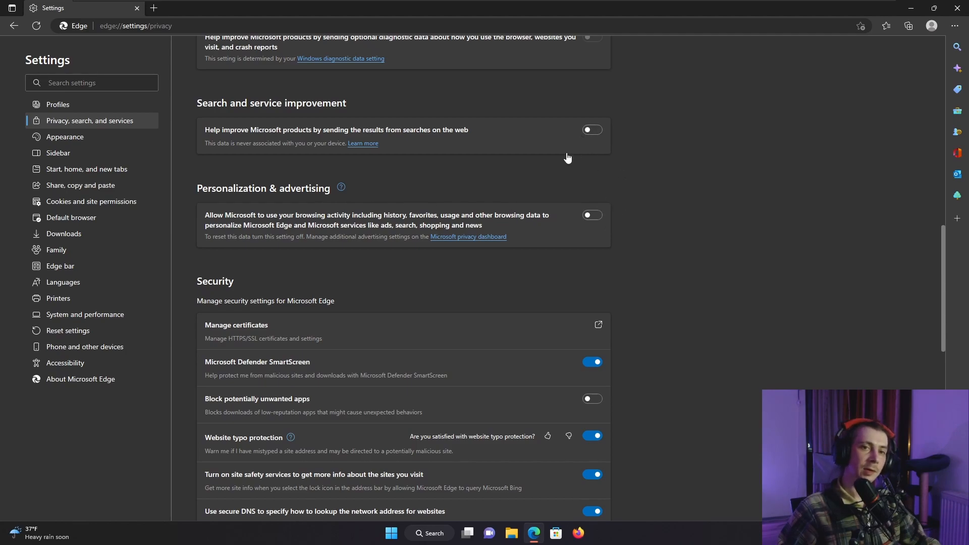
scroll(404, 282, "down", 4)
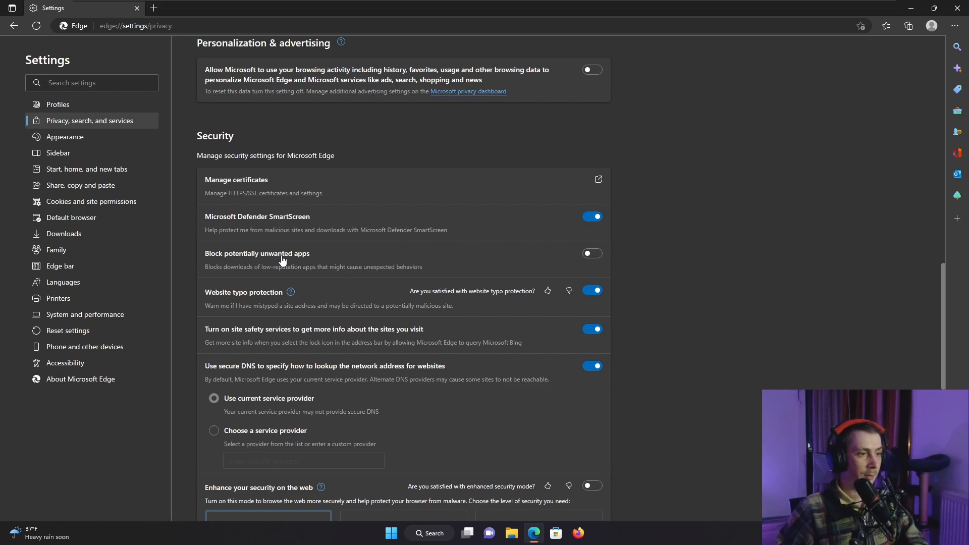
left_click(594, 257)
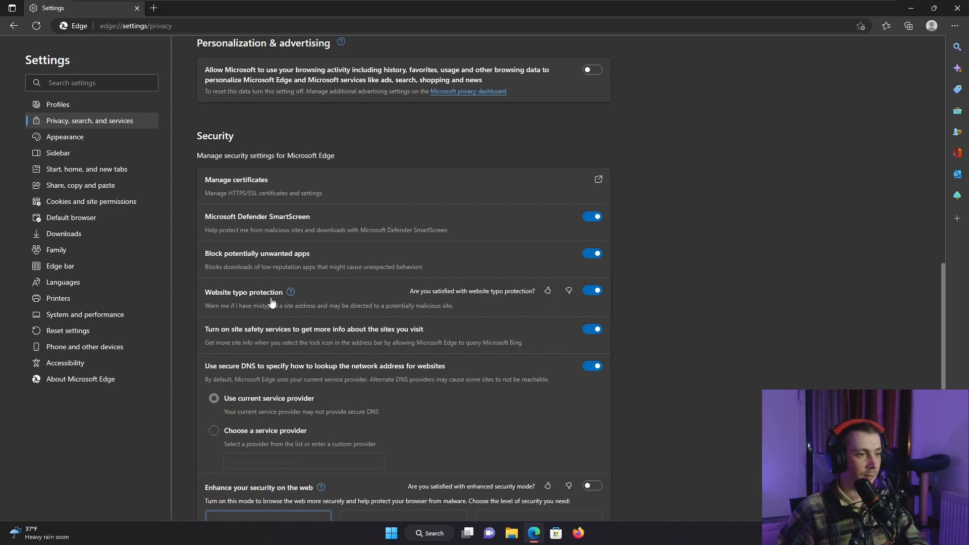
left_click(590, 293)
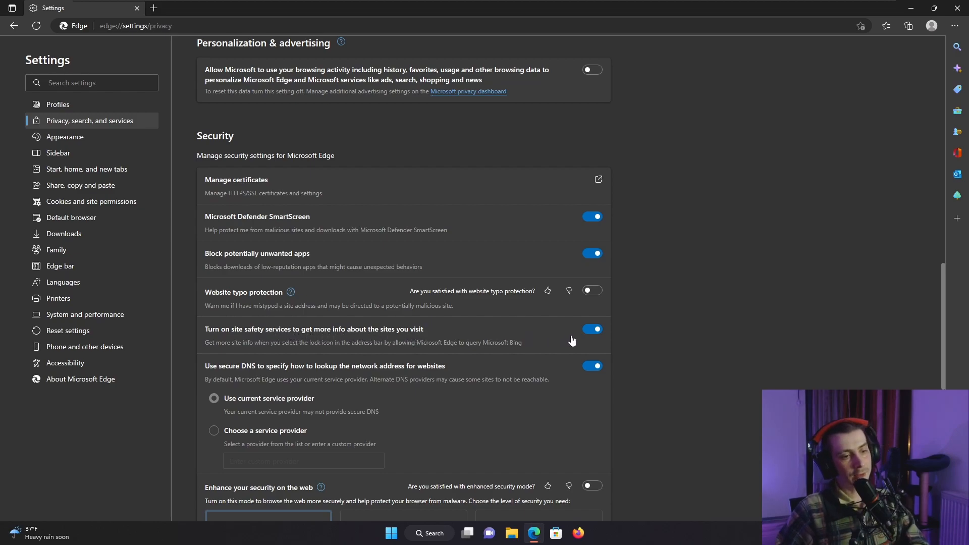
left_click(590, 333)
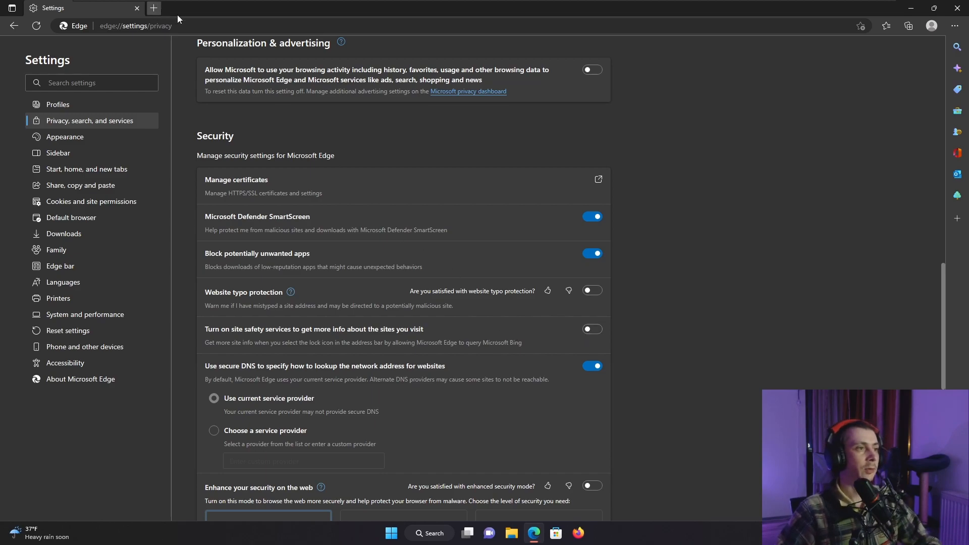
- Open youtube.com in a new tab, rejecting its optional cookies, and view the site information for the page
left_click(153, 8)
type("y")
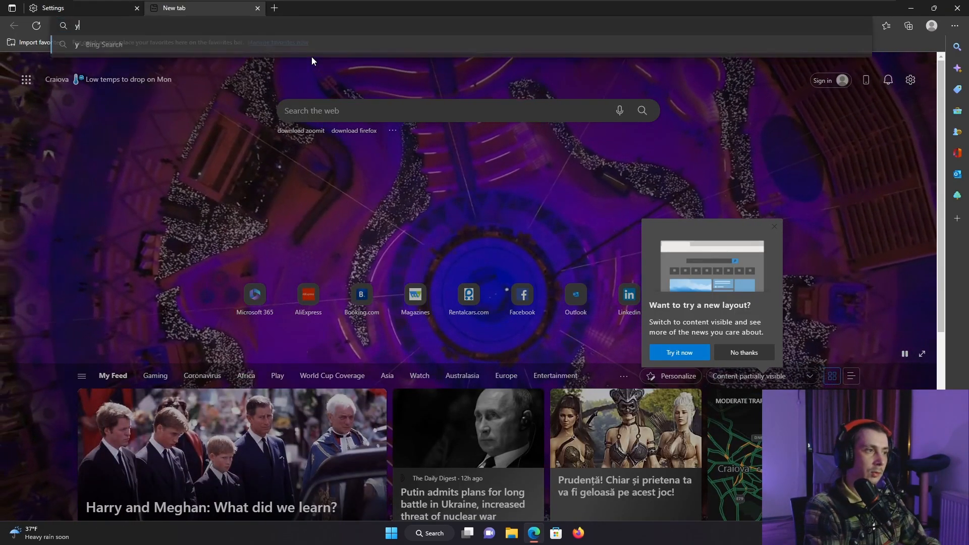
type("outube.com")
key("Return")
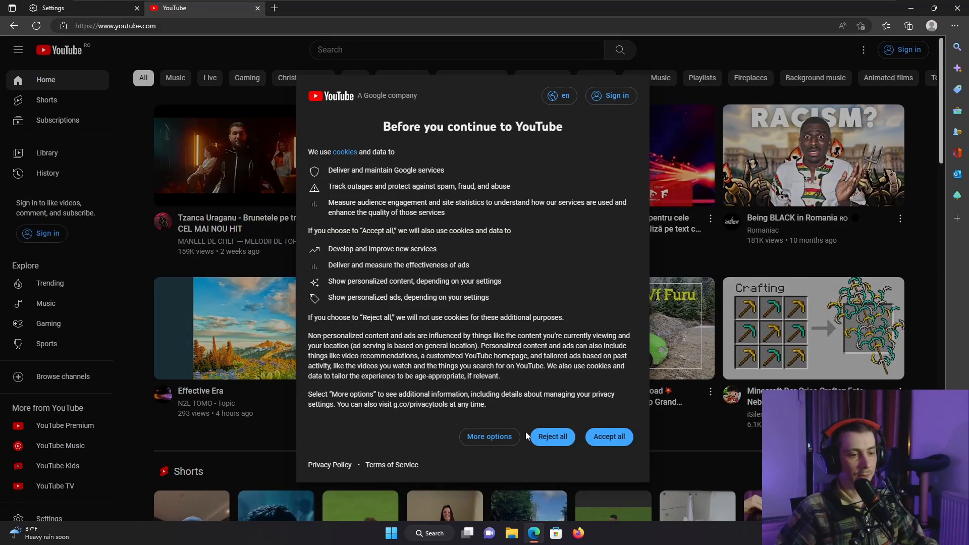
left_click(551, 436)
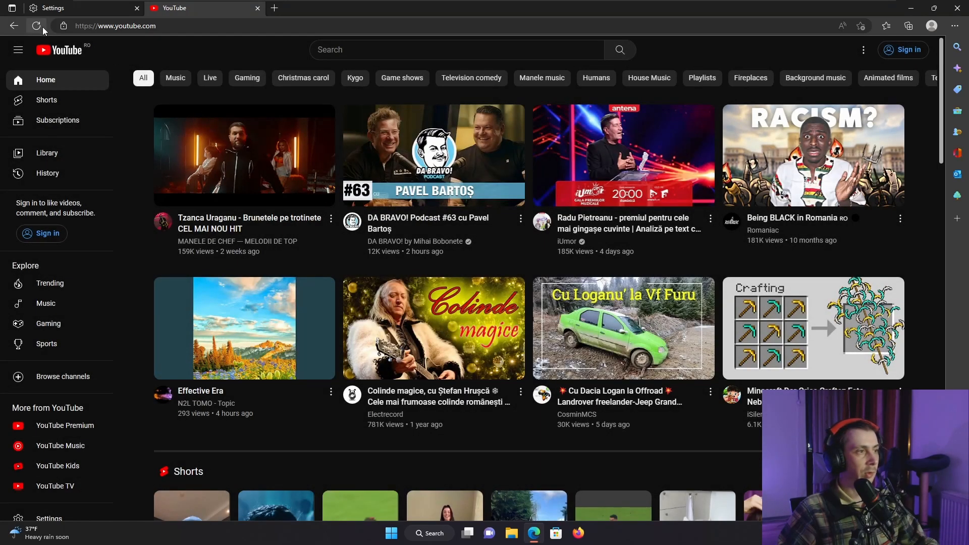
left_click(61, 28)
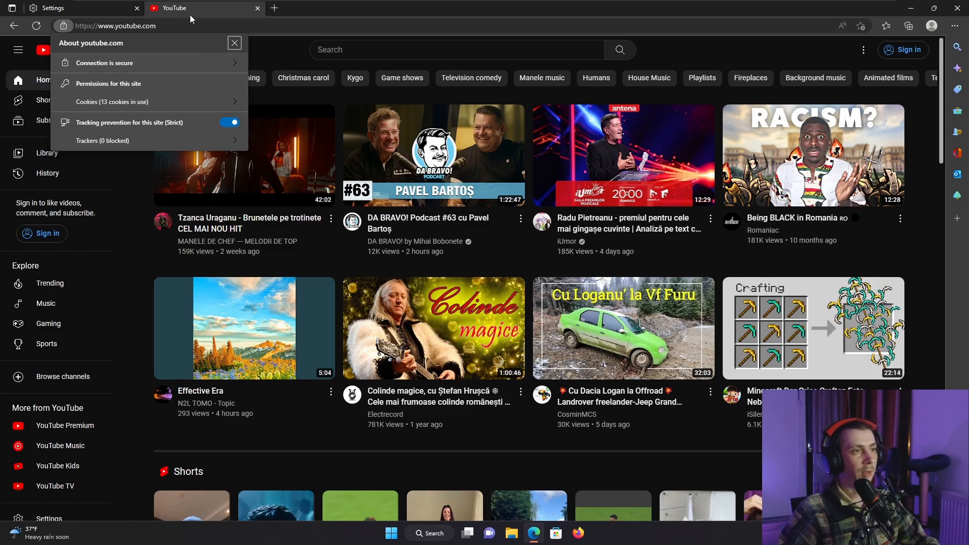
- Turn on site safety services in the browser's security settings and reload the YouTube page
left_click(93, 11)
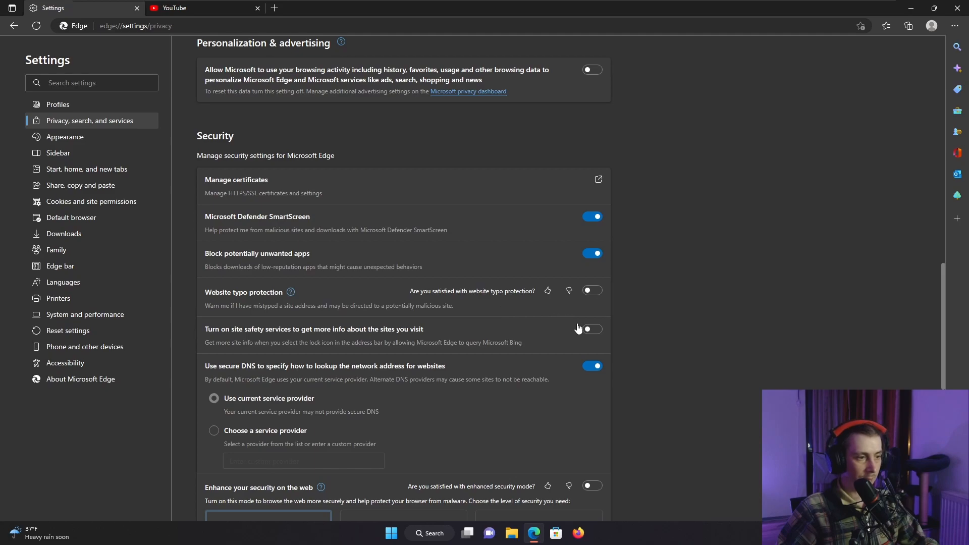
left_click(202, 10)
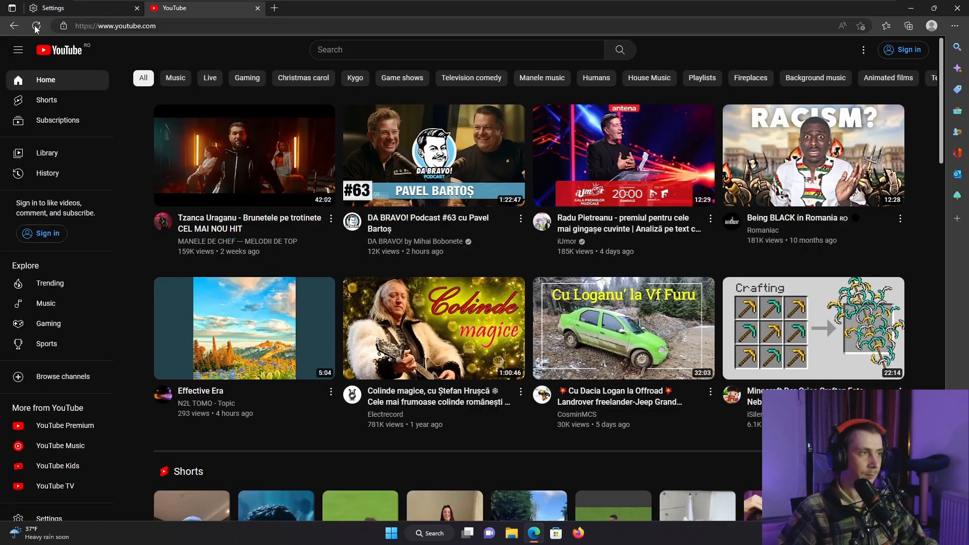
key("F5")
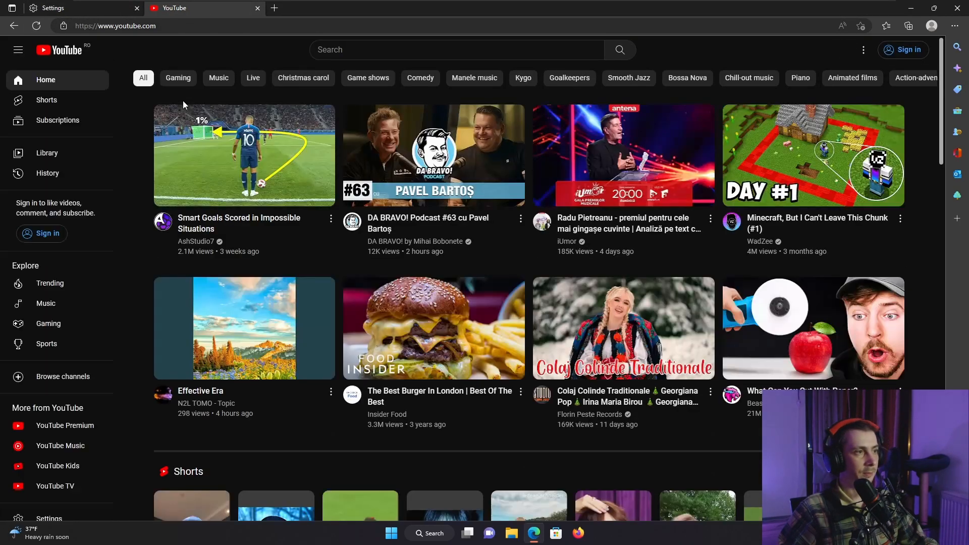
- View YouTube's site information again and read through the detailed company description it offers
left_click(63, 26)
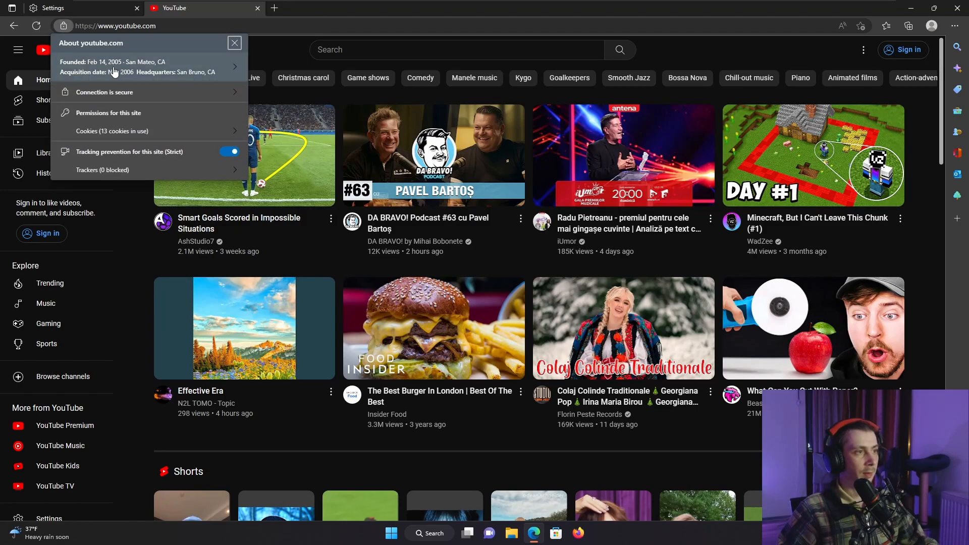
left_click(181, 76)
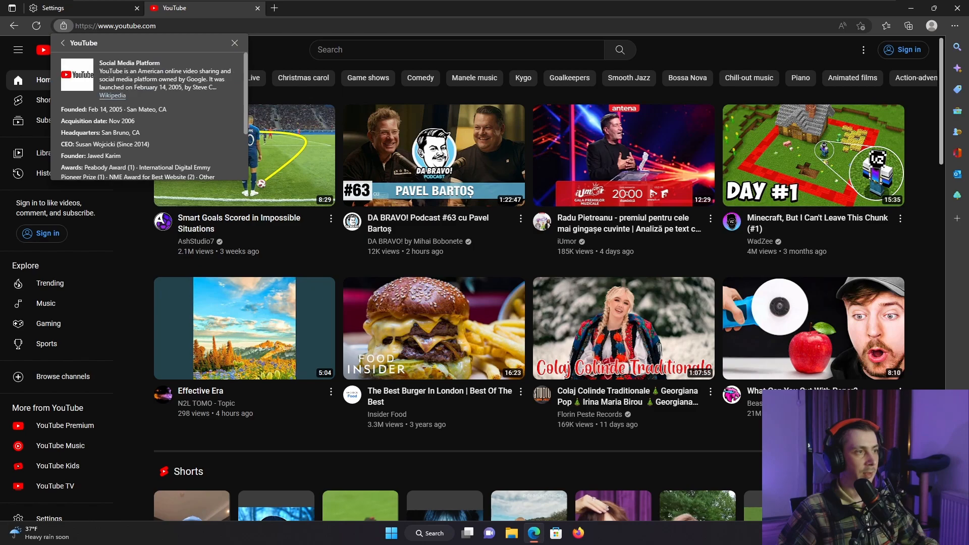
scroll(217, 90, "down", 3)
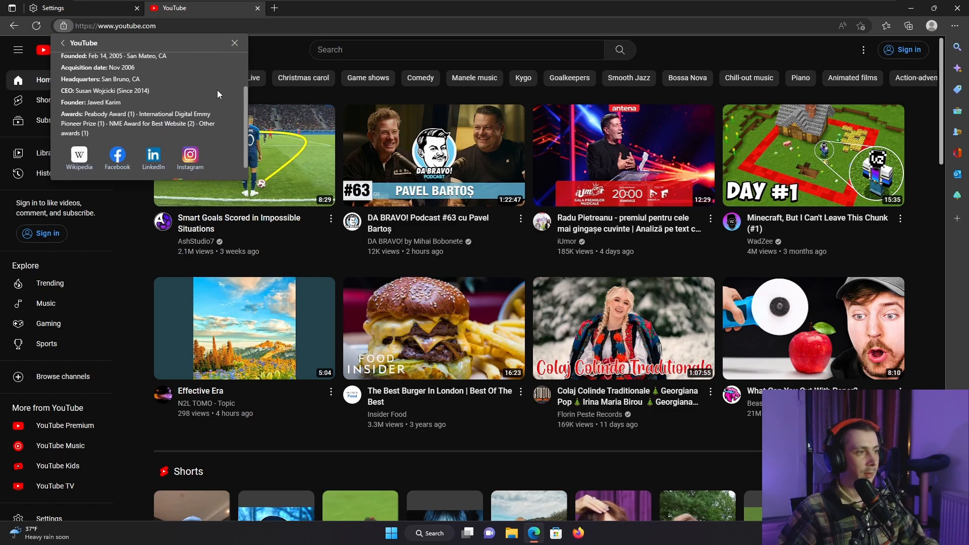
scroll(218, 90, "up", 3)
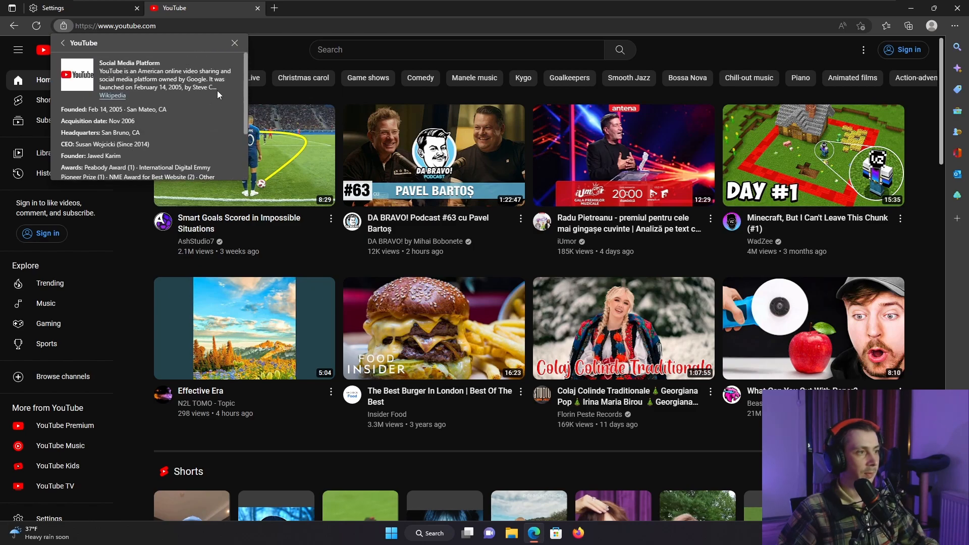
left_click(63, 43)
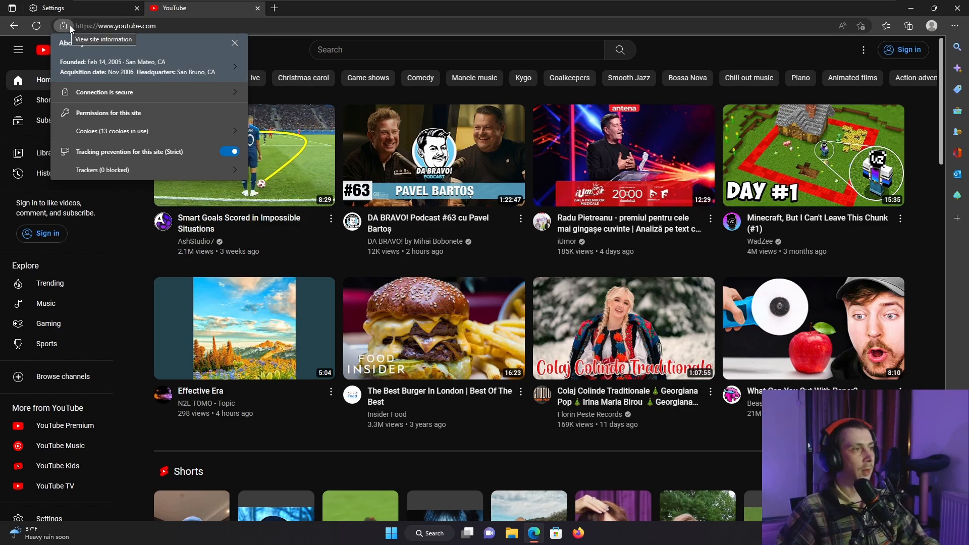
- Turn site safety services back off in the security settings and close the YouTube tab
left_click(75, 8)
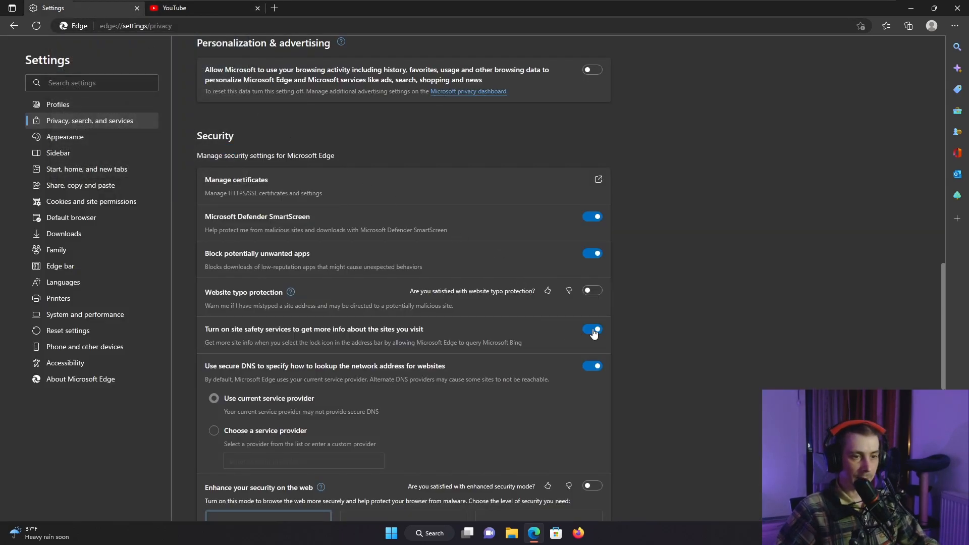
left_click(216, 7)
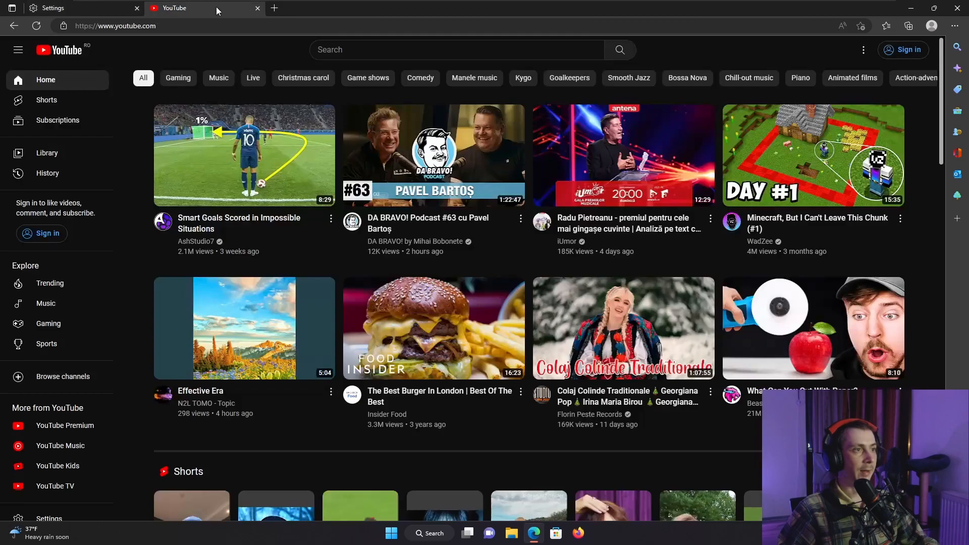
left_click(257, 8)
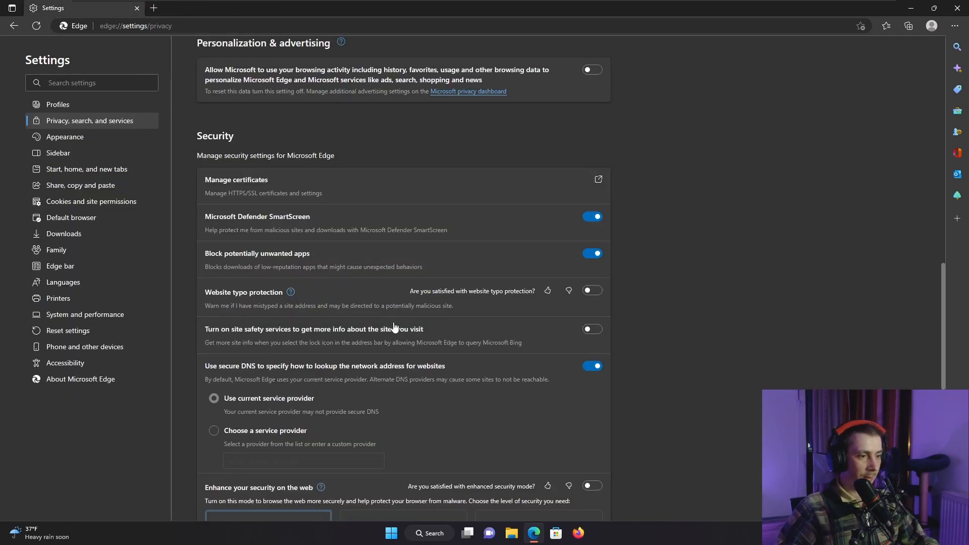
- Turn on enhanced security on the web and set its level to Strict
scroll(395, 326, "down", 3)
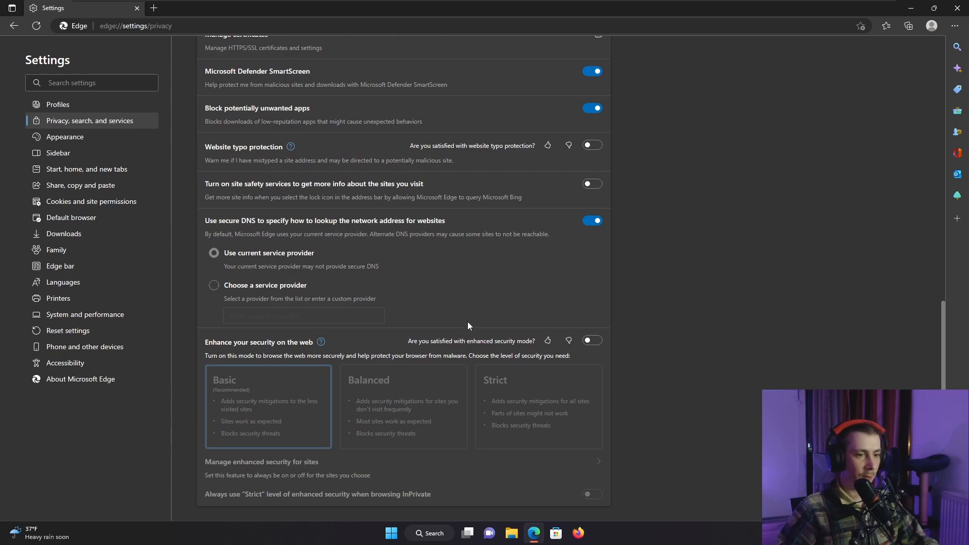
left_click(592, 342)
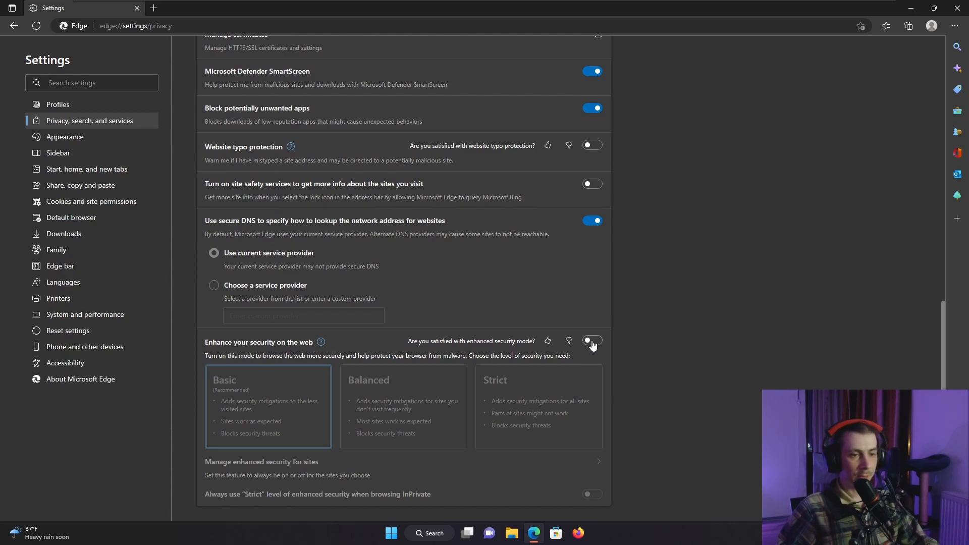
left_click(507, 399)
- In the Services settings, turn off the navigation error web service, similar site suggestions, and Shopping in Microsoft Edge
scroll(468, 318, "down", 4)
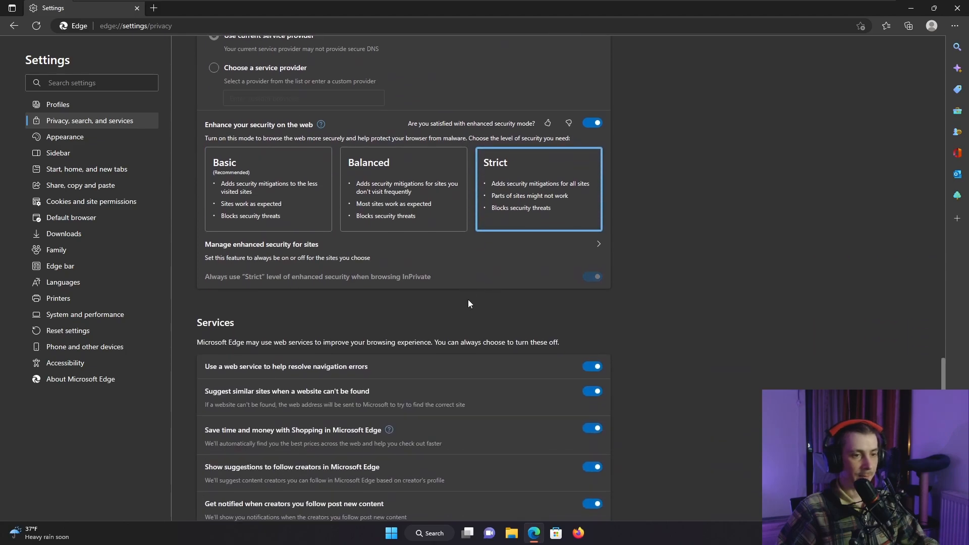
scroll(230, 285, "down", 1)
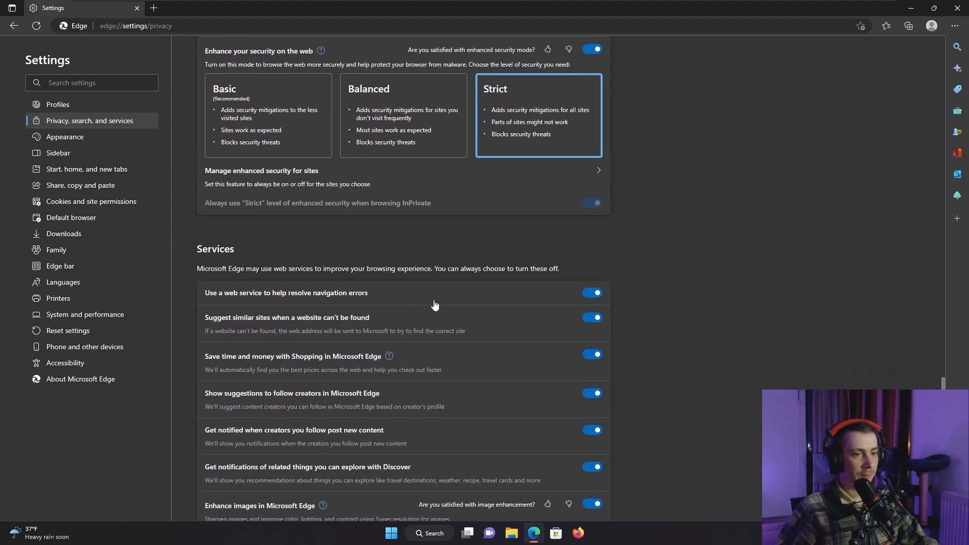
left_click(595, 293)
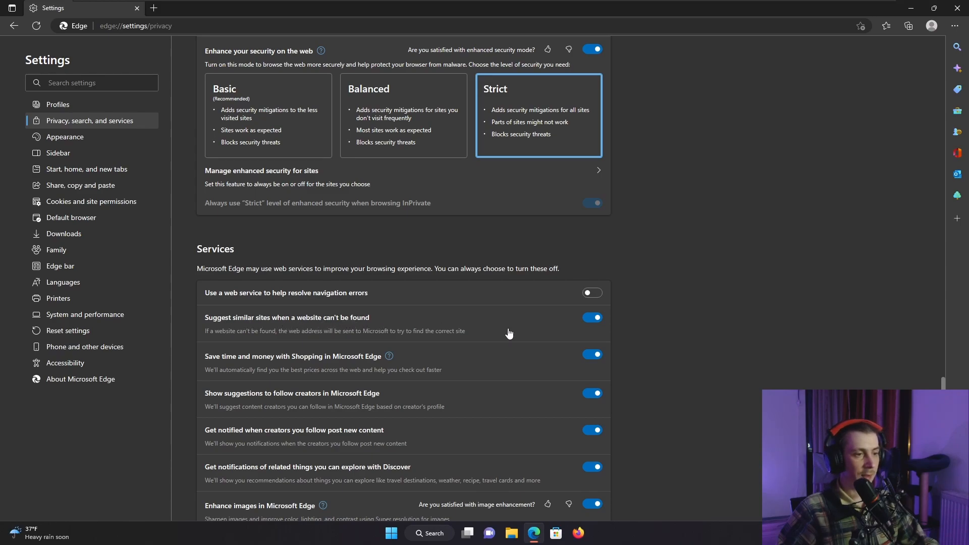
left_click(596, 319)
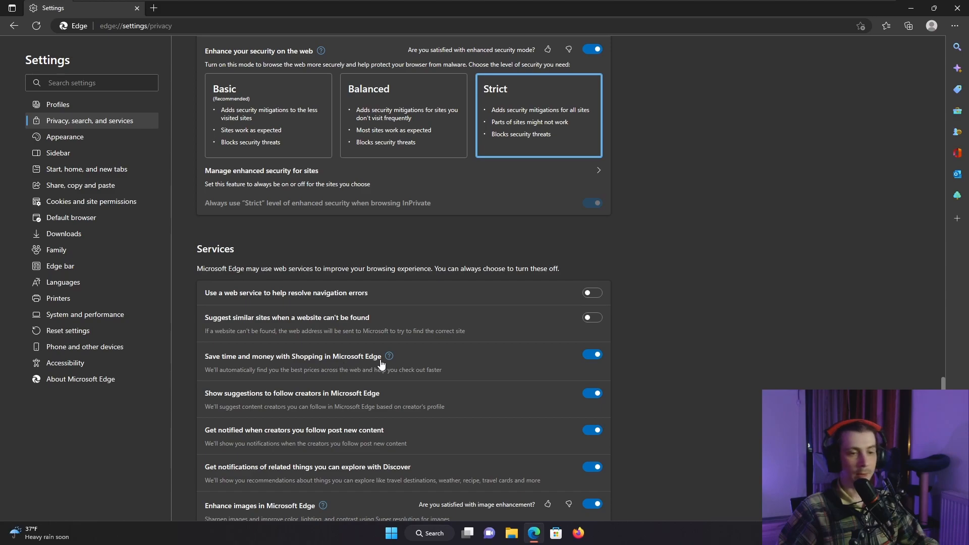
left_click(597, 357)
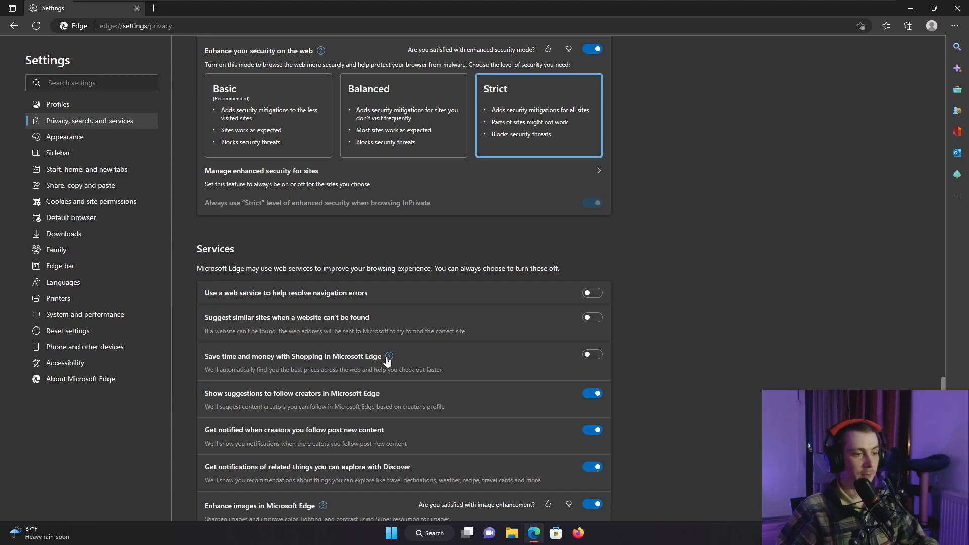
- Turn off suggestions to follow creators, Discover notifications, and image enhancement in the Services settings
scroll(324, 377, "down", 1)
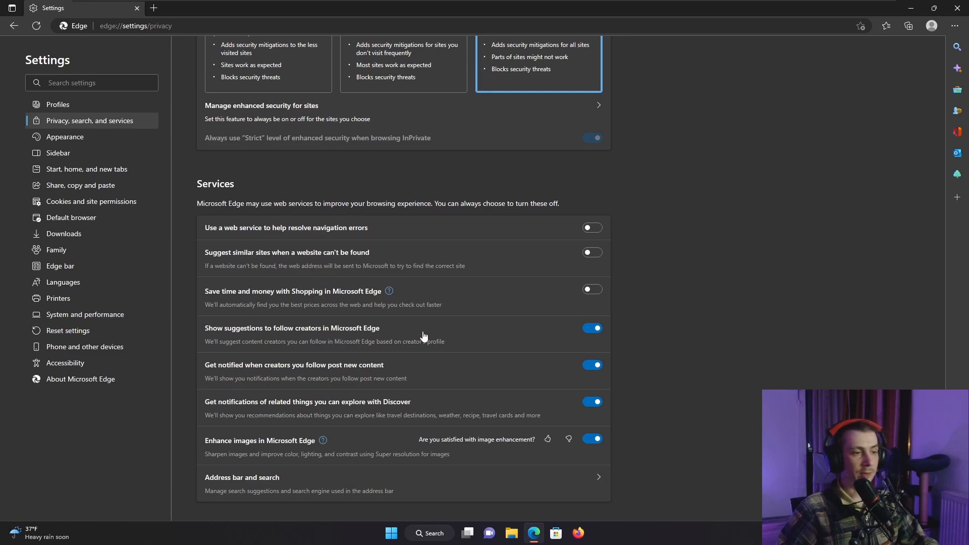
left_click(592, 330)
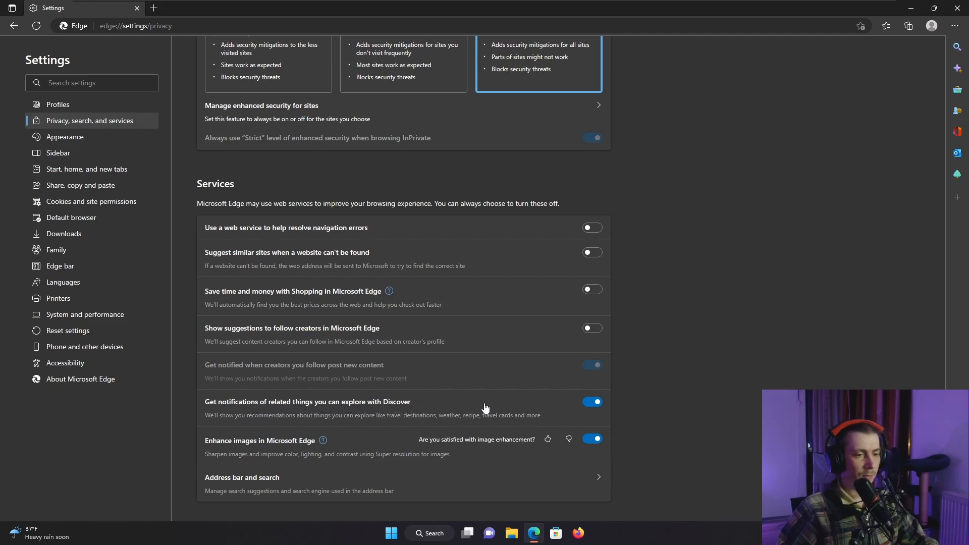
left_click(592, 402)
left_click(592, 439)
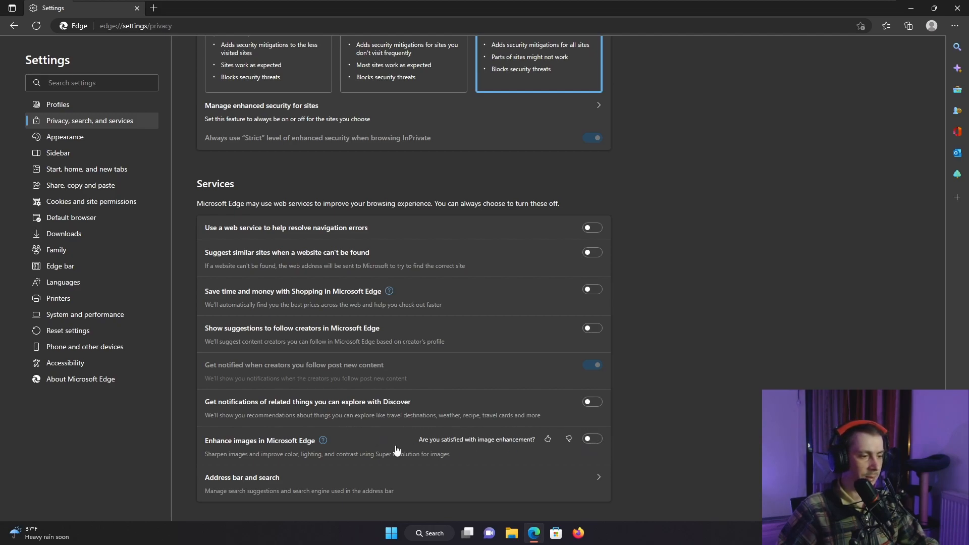
- Open the address bar and search settings, and check the suggestions for "what's the tallest building in the world" in a new tab
left_click(344, 485)
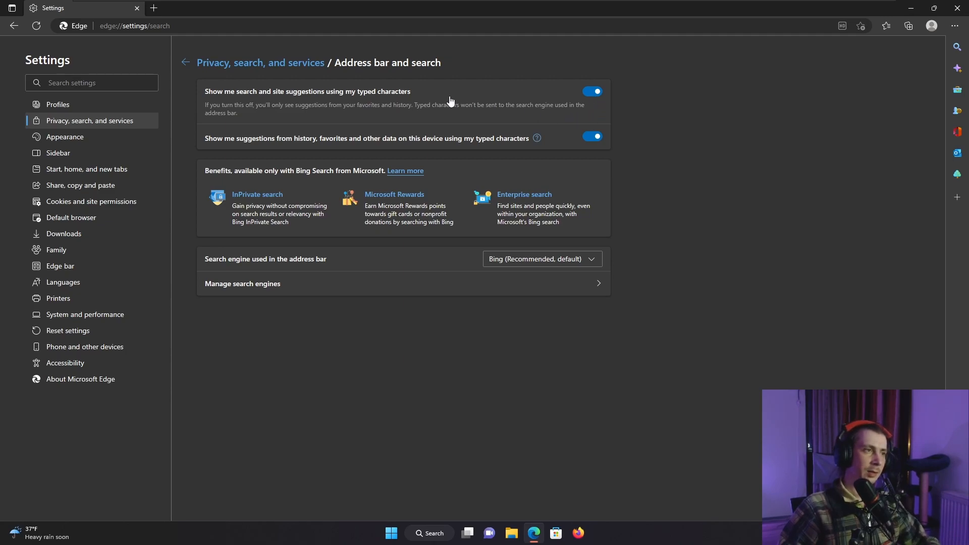
left_click(154, 9)
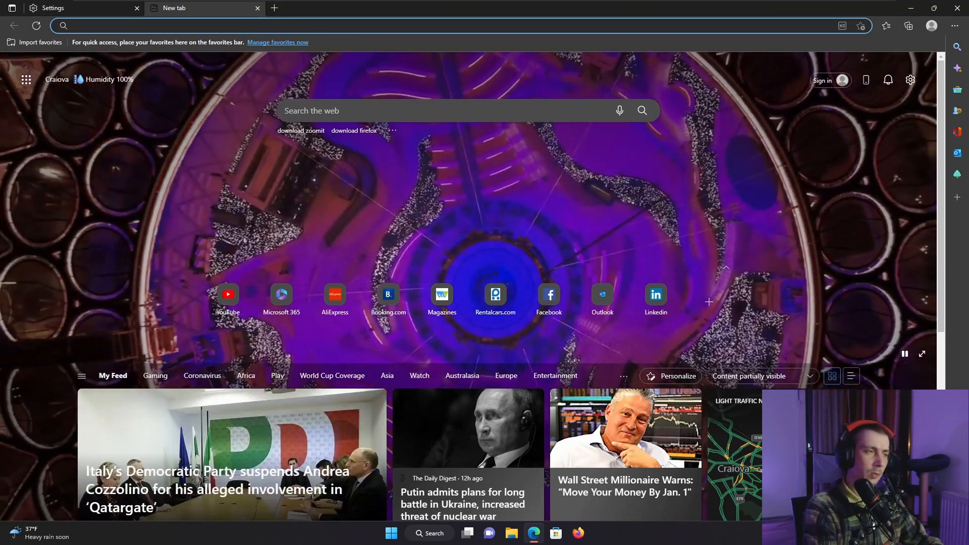
type("what's th")
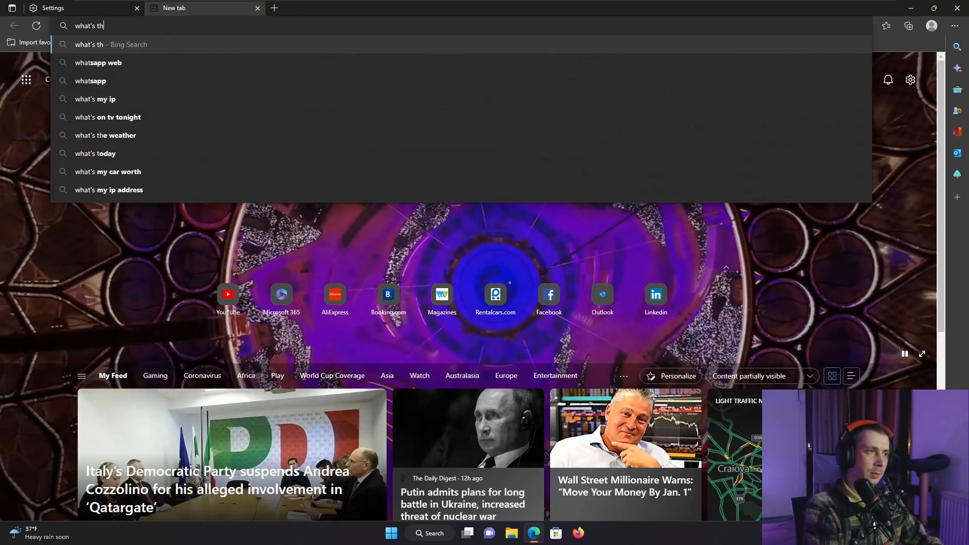
type("e tallest build")
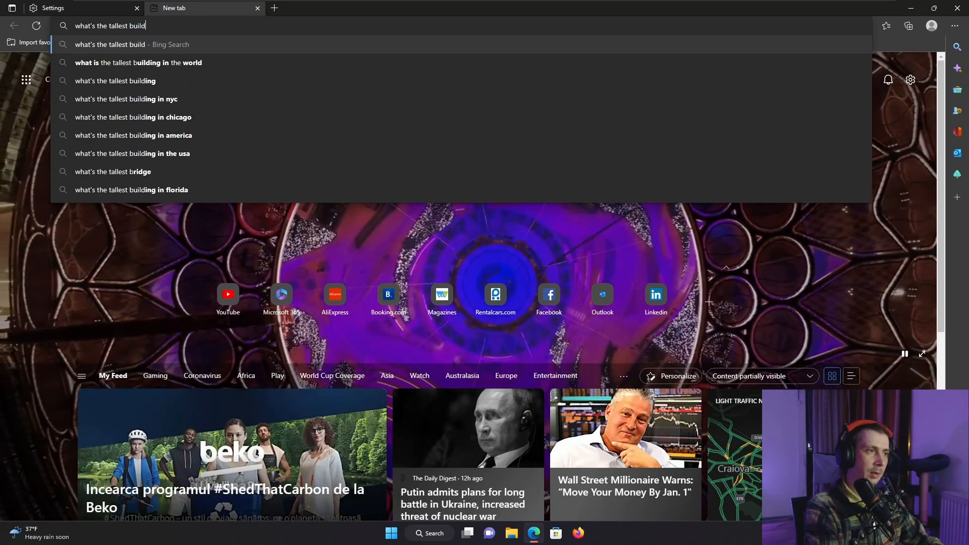
type("ing in the world")
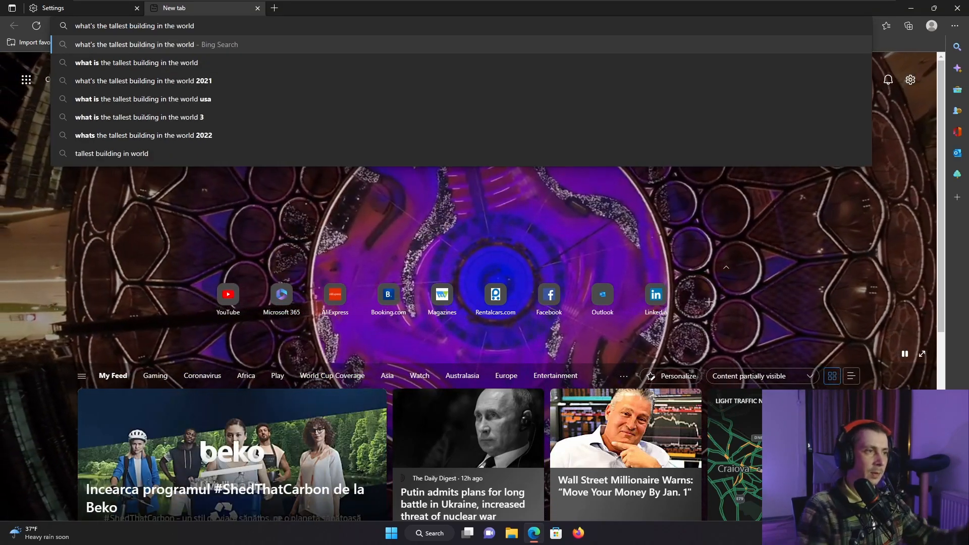
key("Down")
key("Down")
key("Up")
key("Up")
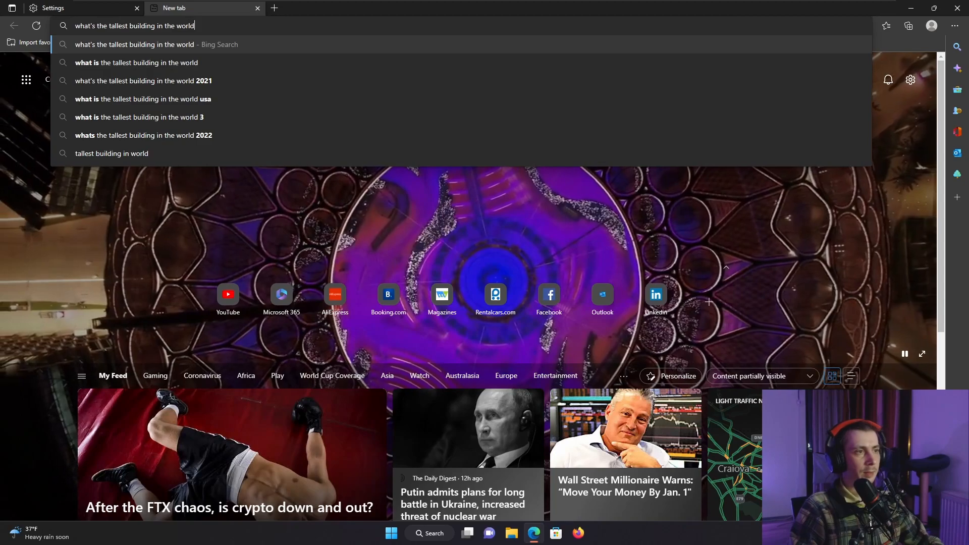
- Replace the address bar query with "wh" to examine the suggestions, and keep the "whatsapp web" completion
key("ctrl+a")
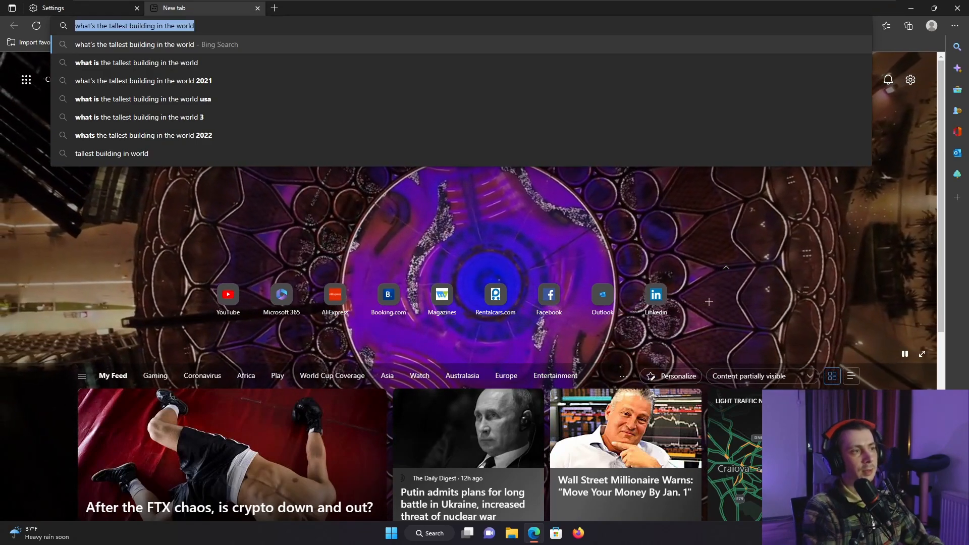
type("w")
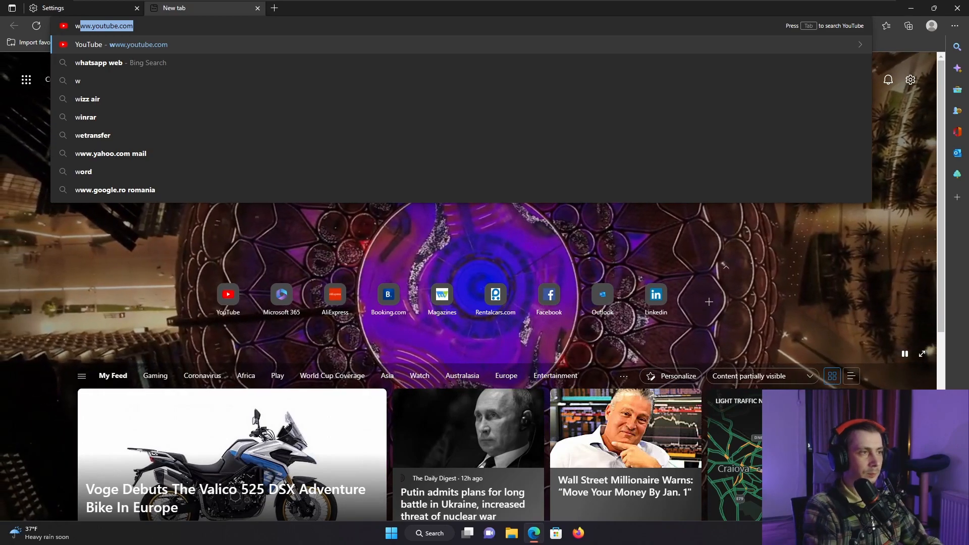
type("h")
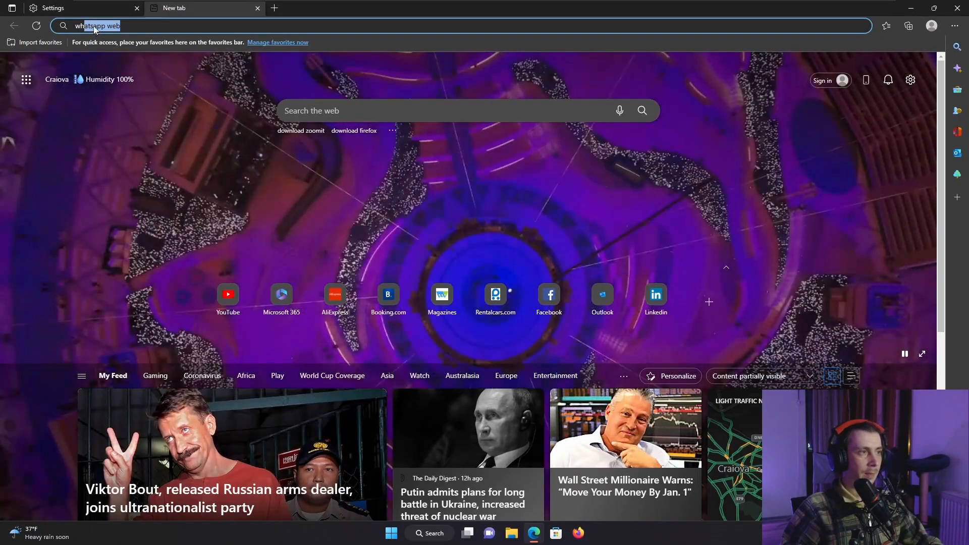
left_click(85, 25)
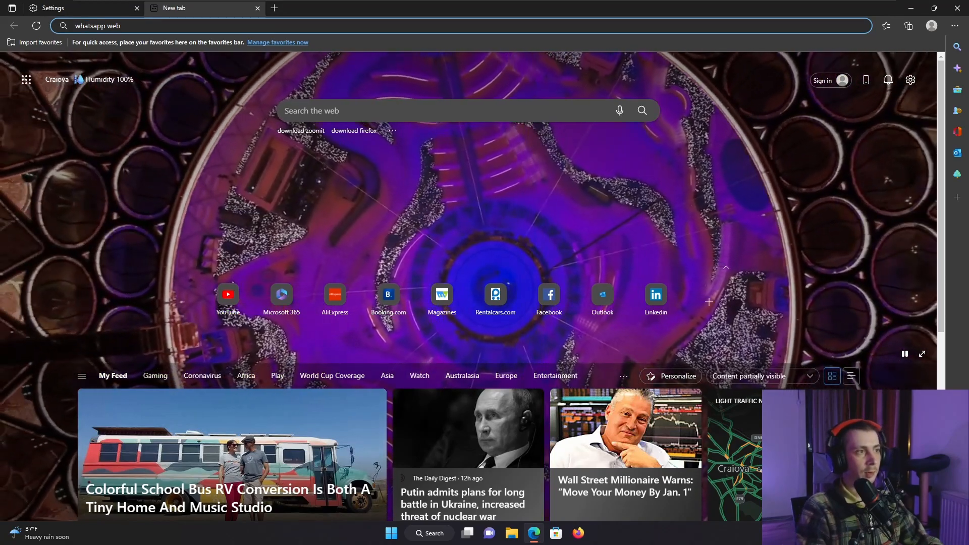
- Replace the address bar query with "wha" to check the suggestions again, and close the new tab
left_click(121, 26)
key("BackSpace")
key("BackSpace")
key("BackSpace")
key("BackSpace")
key("BackSpace")
key("BackSpace")
key("BackSpace")
key("BackSpace")
key("BackSpace")
key("BackSpace")
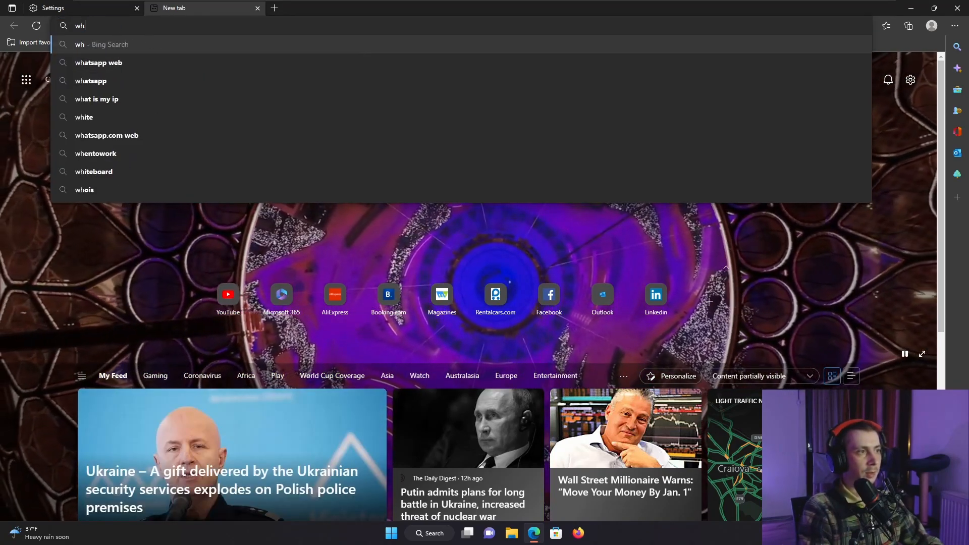
type("atsapp web")
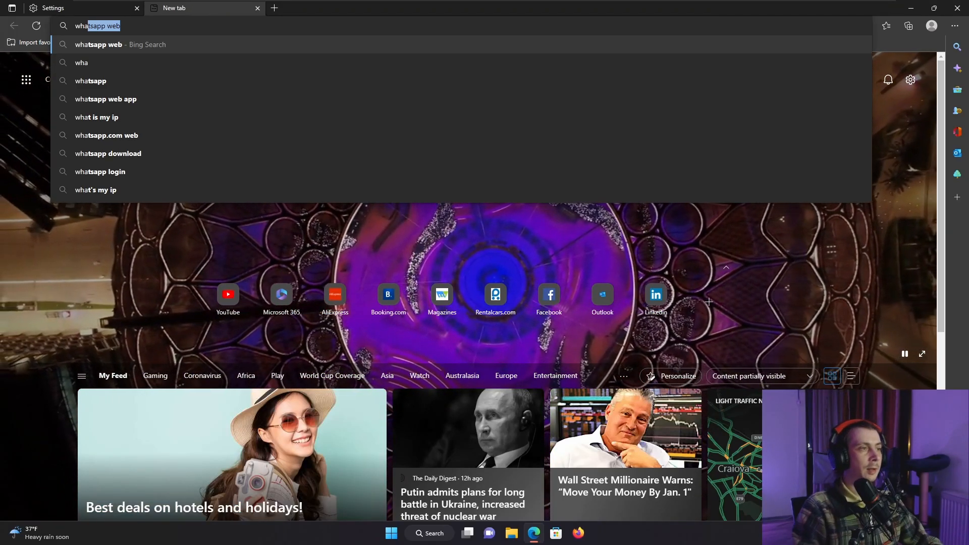
left_click(258, 8)
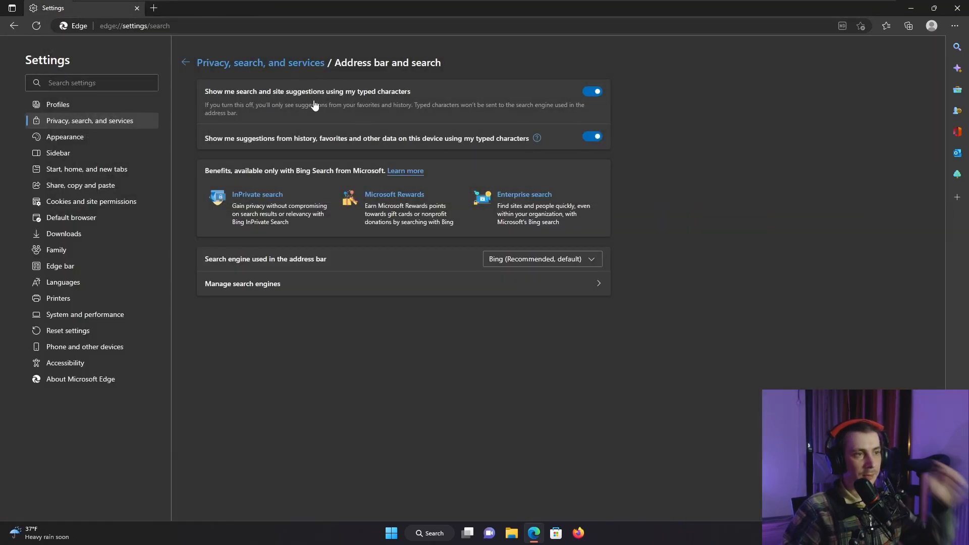
- Turn off search and site suggestions and the history and favorites suggestions for typed characters, and check a blank new tab
left_click(591, 93)
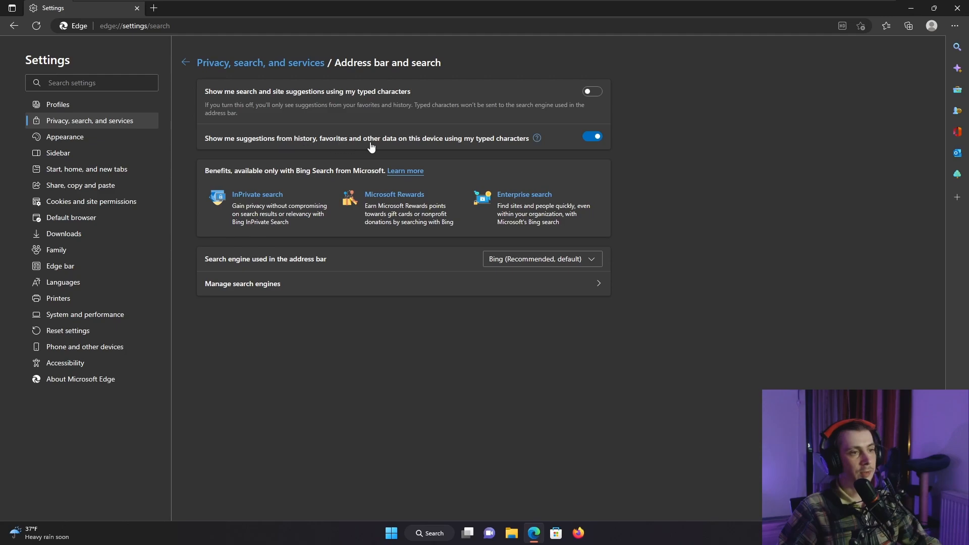
left_click(594, 138)
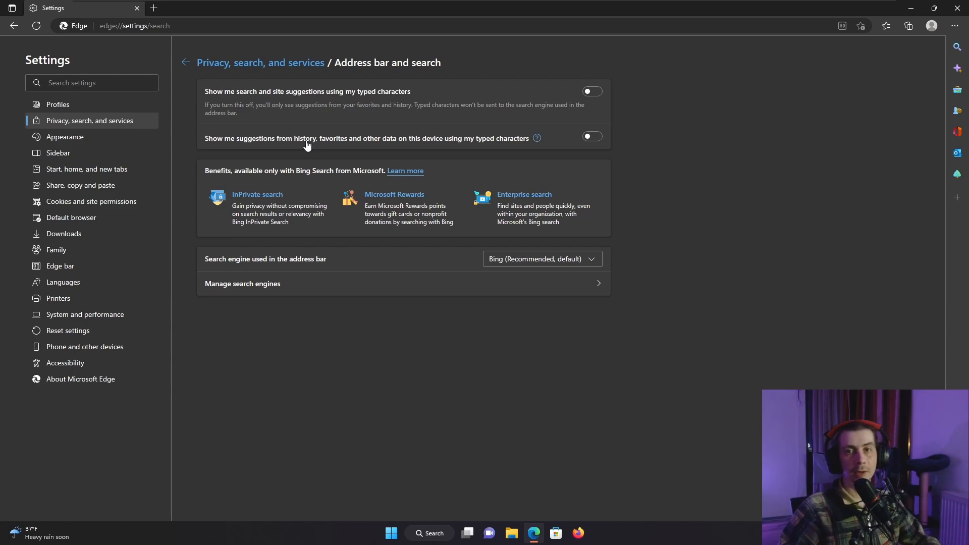
left_click(154, 8)
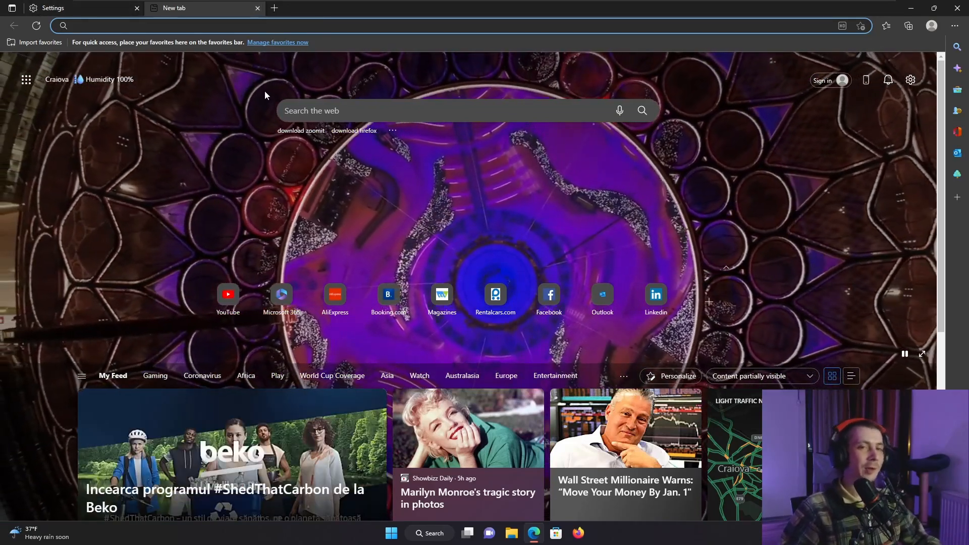
left_click(257, 9)
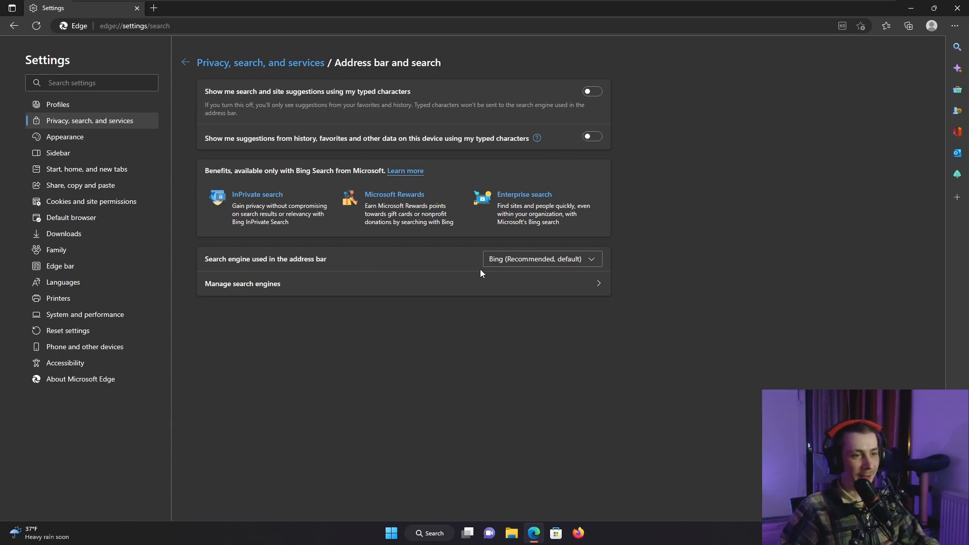
- Set the search engine used in the address bar to Google
left_click(584, 262)
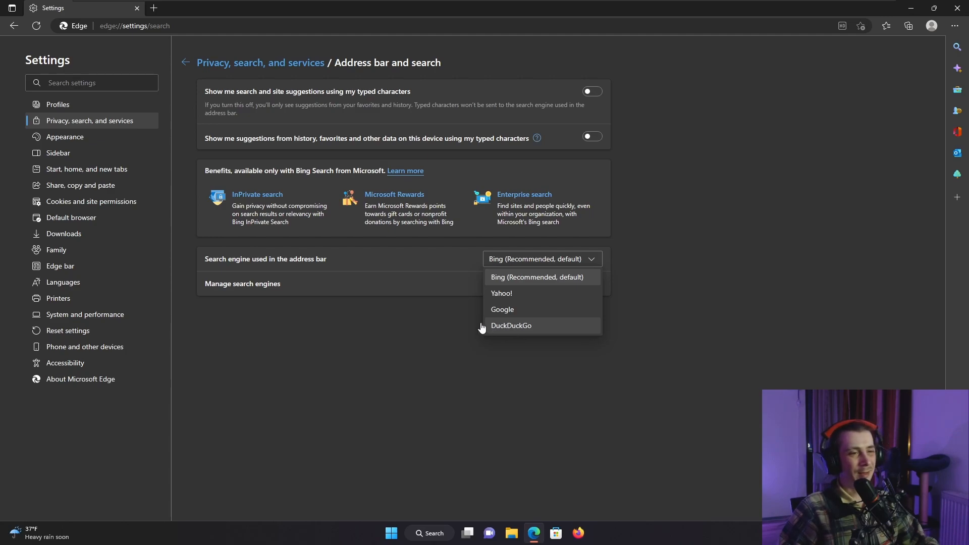
left_click(415, 322)
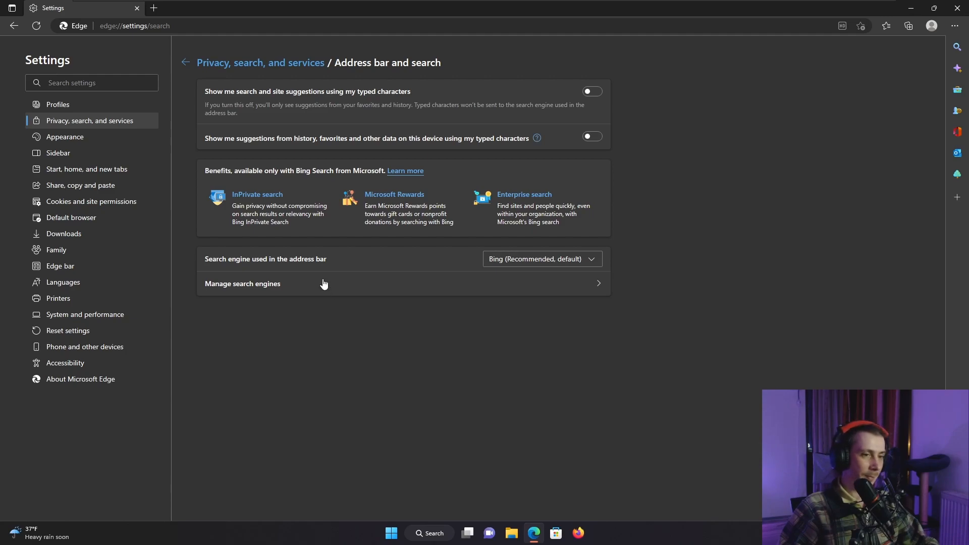
left_click(511, 264)
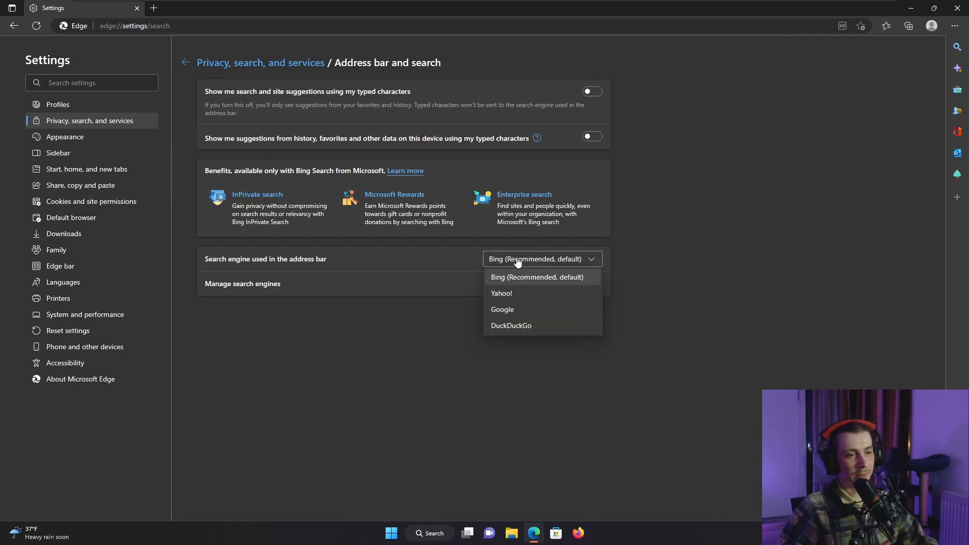
left_click(394, 301)
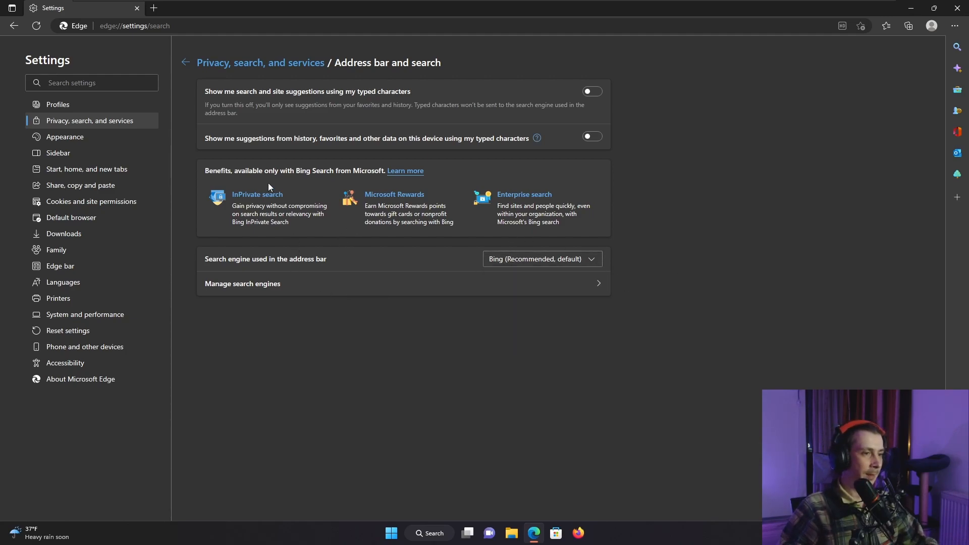
left_click(535, 260)
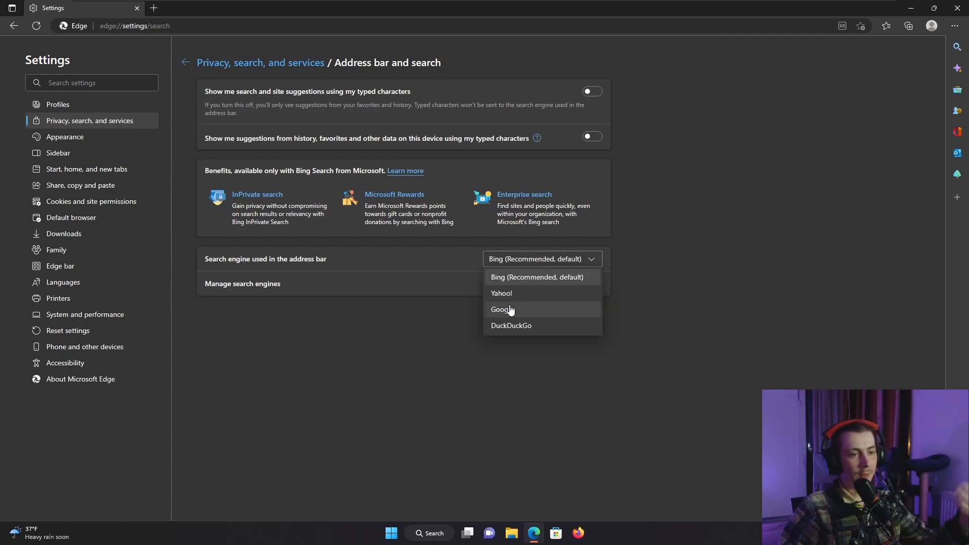
left_click(511, 310)
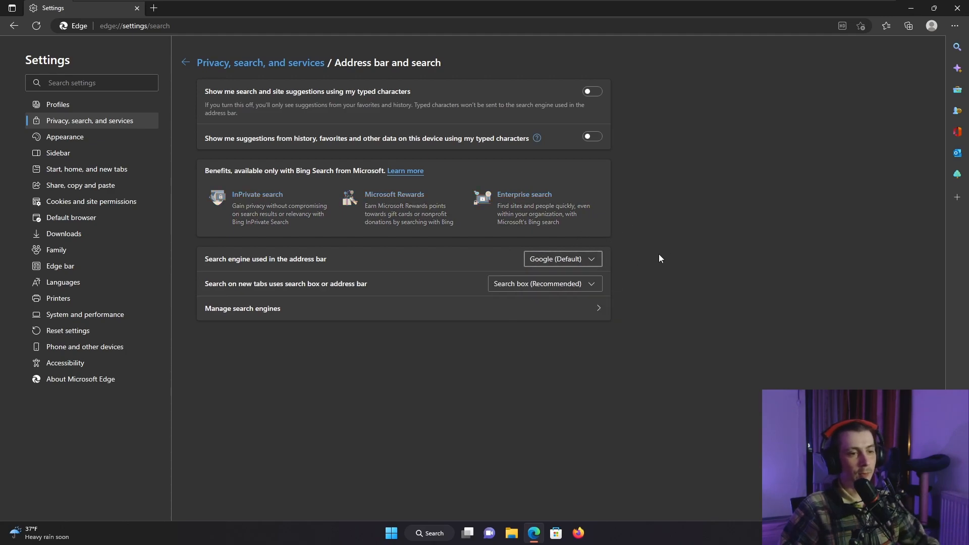
- Review the list of managed search engines, the start, home, and new tabs settings, and the share, copy and paste settings
left_click(462, 309)
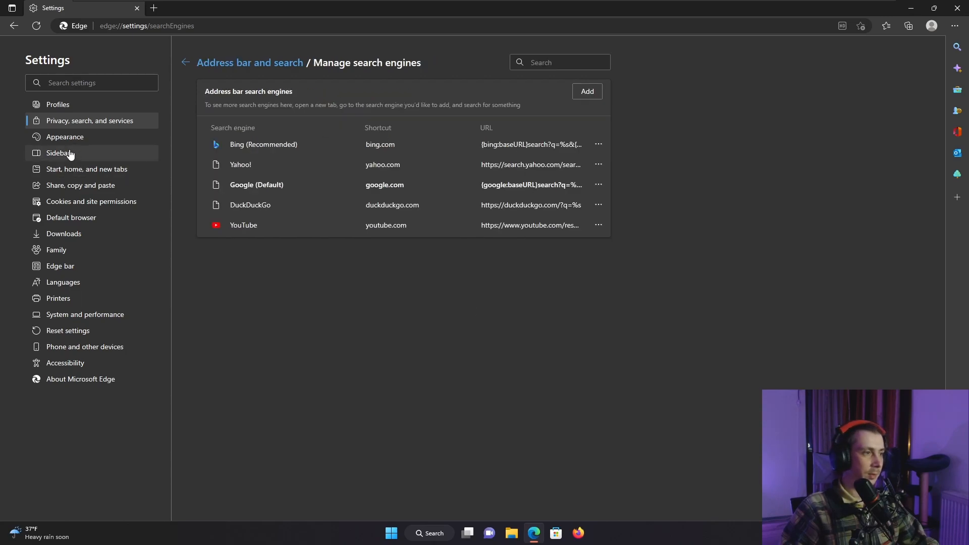
left_click(85, 173)
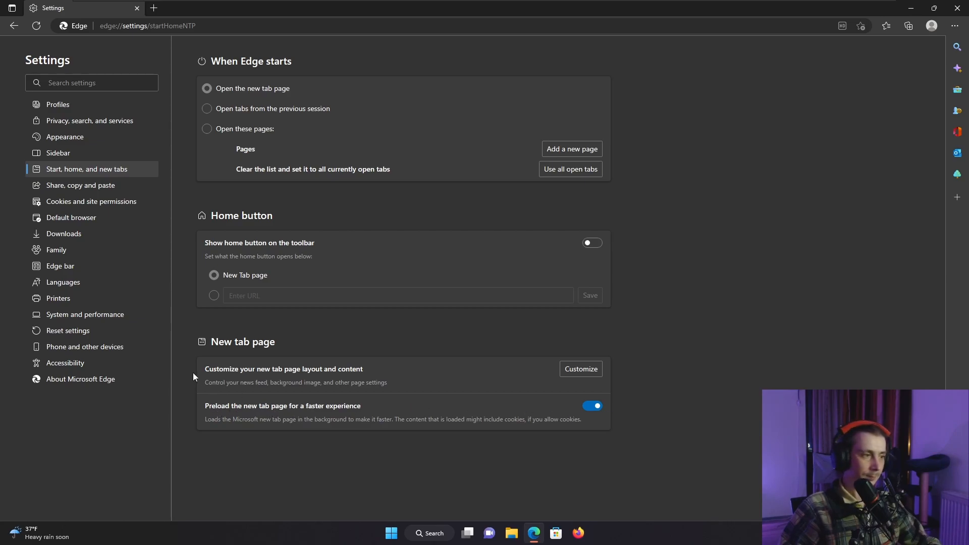
left_click(83, 186)
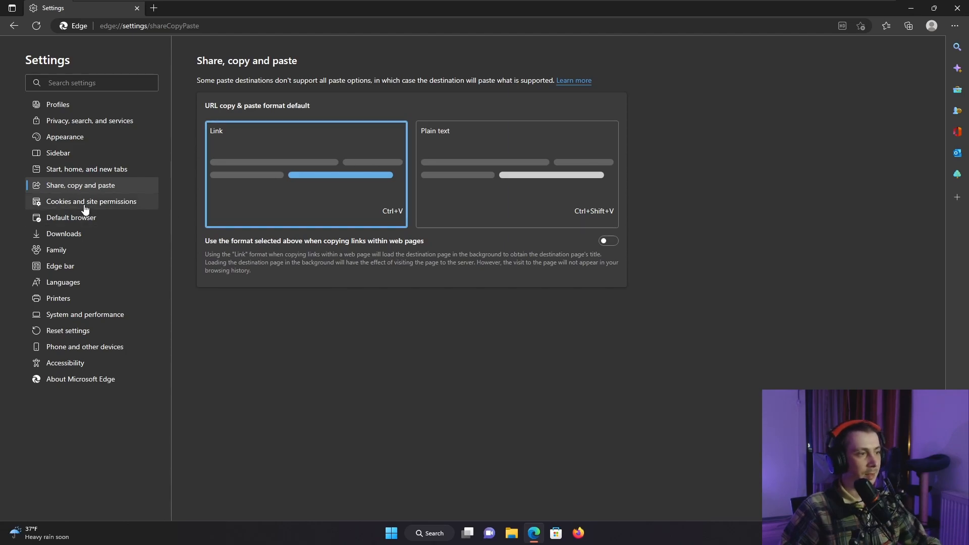
- Examine the cookies and site permissions list, from location and camera access down to application links
left_click(85, 208)
scroll(407, 266, "down", 8)
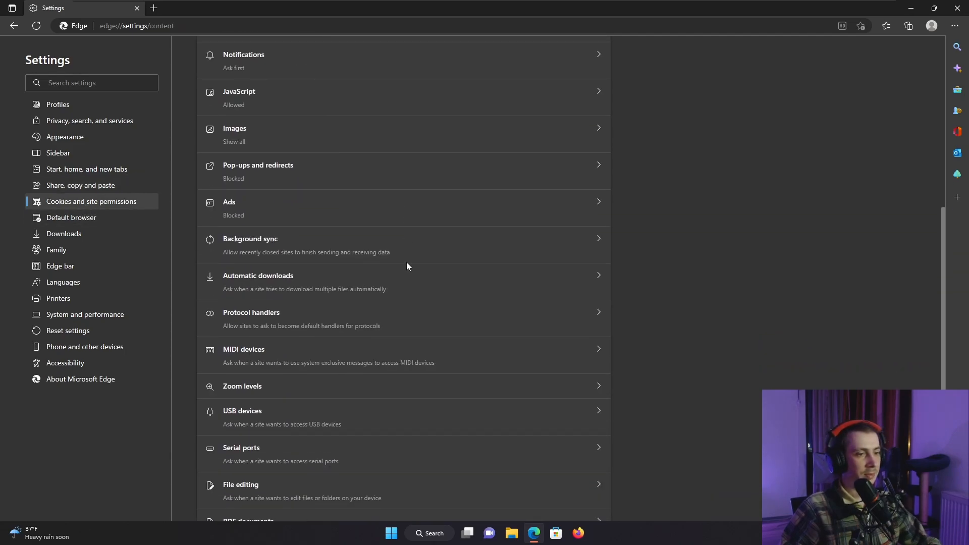
scroll(407, 263, "up", 7)
scroll(263, 262, "down", 1)
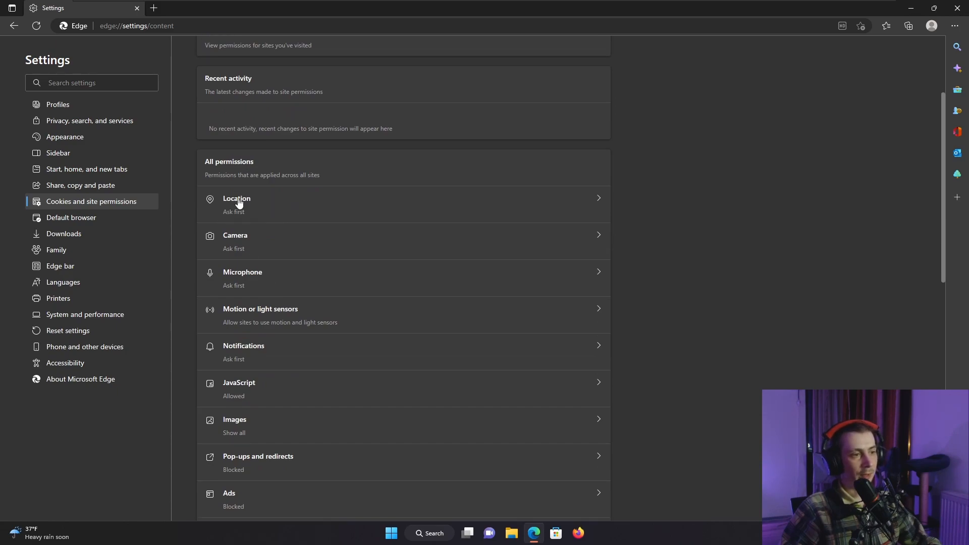
scroll(291, 324, "down", 3)
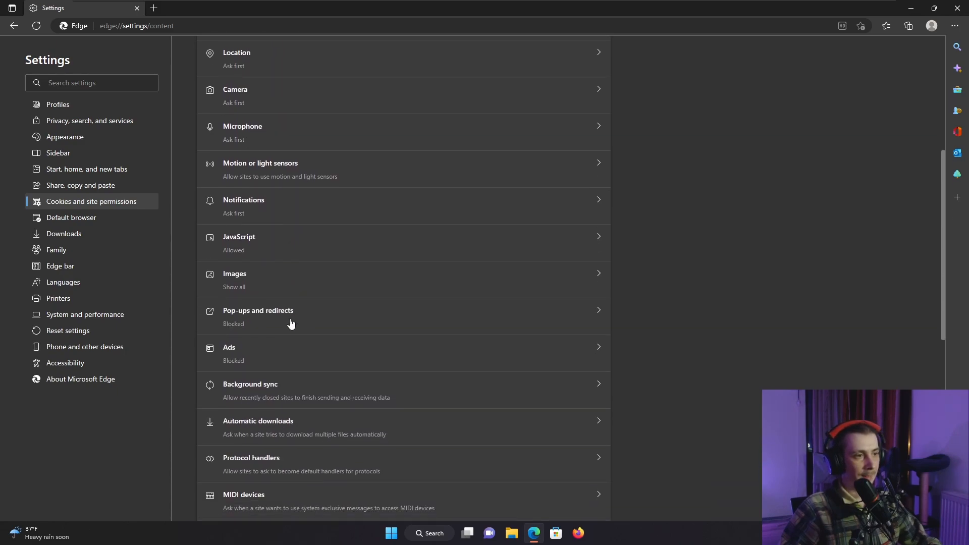
scroll(291, 324, "down", 3)
scroll(291, 323, "down", 2)
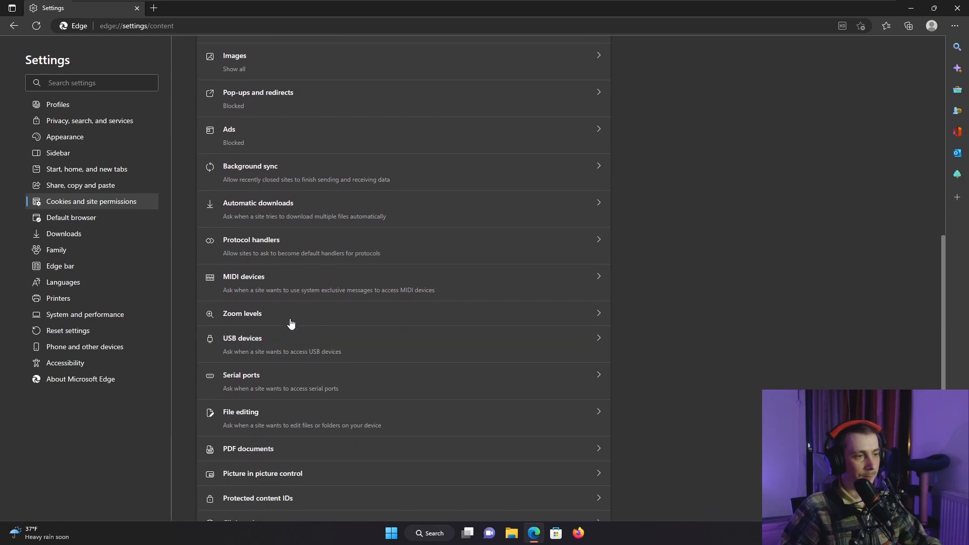
scroll(292, 323, "down", 2)
scroll(290, 323, "up", 3)
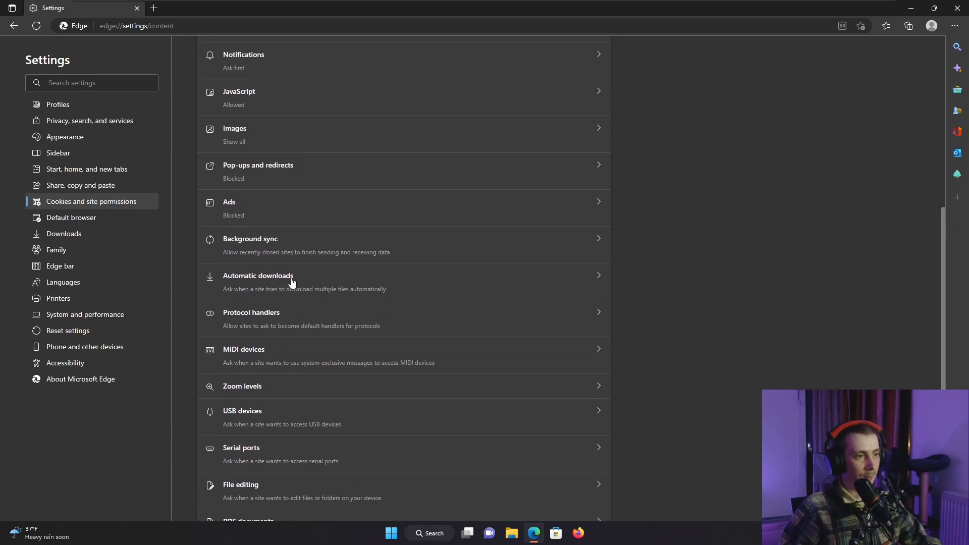
scroll(348, 345, "down", 4)
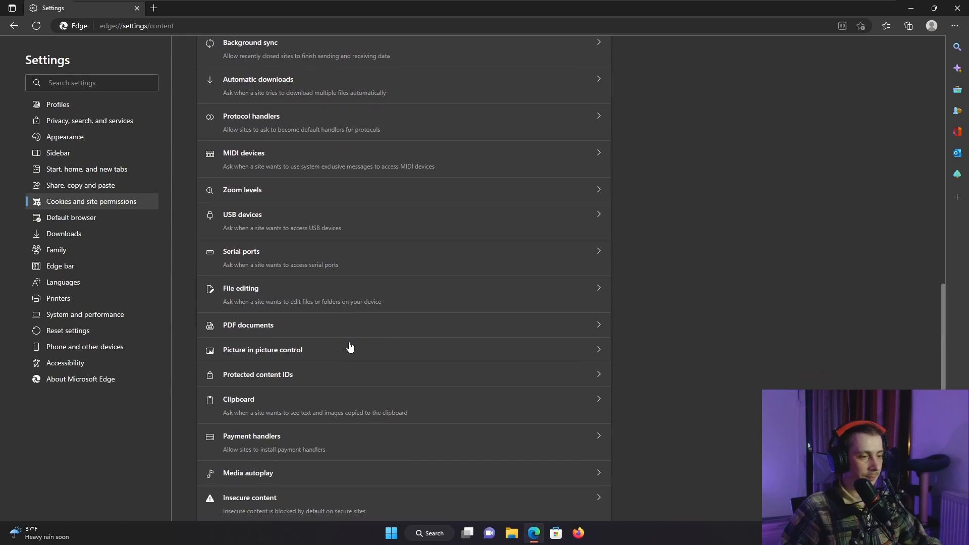
scroll(349, 344, "down", 2)
scroll(350, 345, "down", 1)
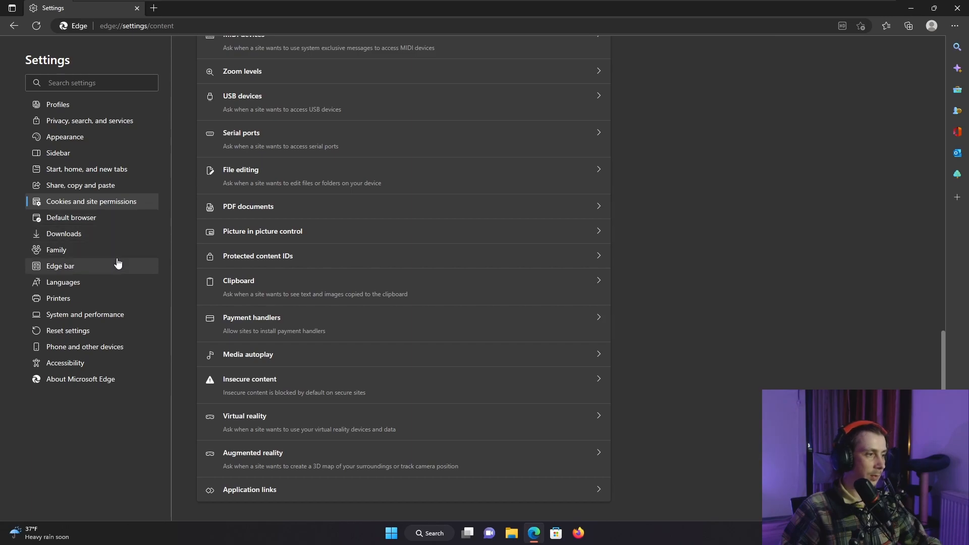
- Look over the Family and Edge bar settings, and switch writing assistance to Basic in the Languages settings
left_click(98, 253)
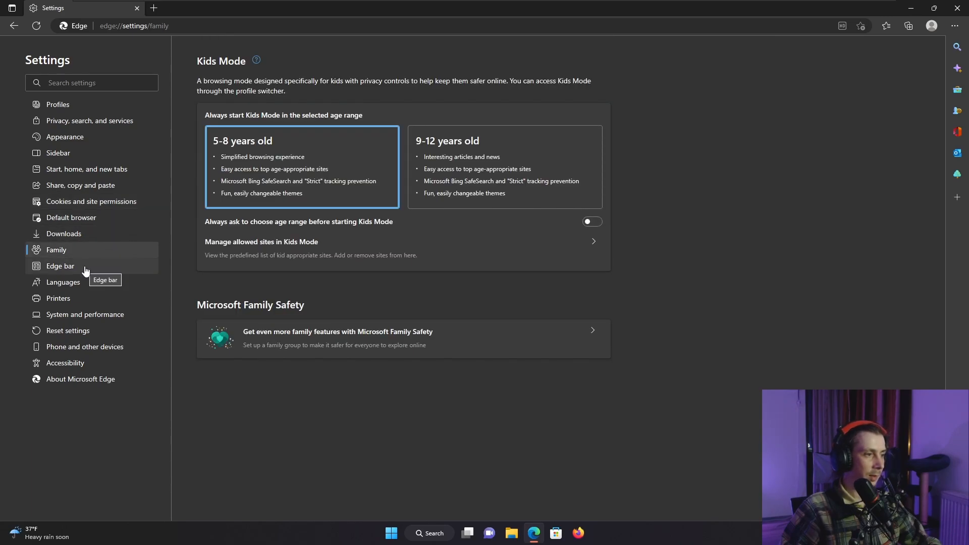
left_click(85, 271)
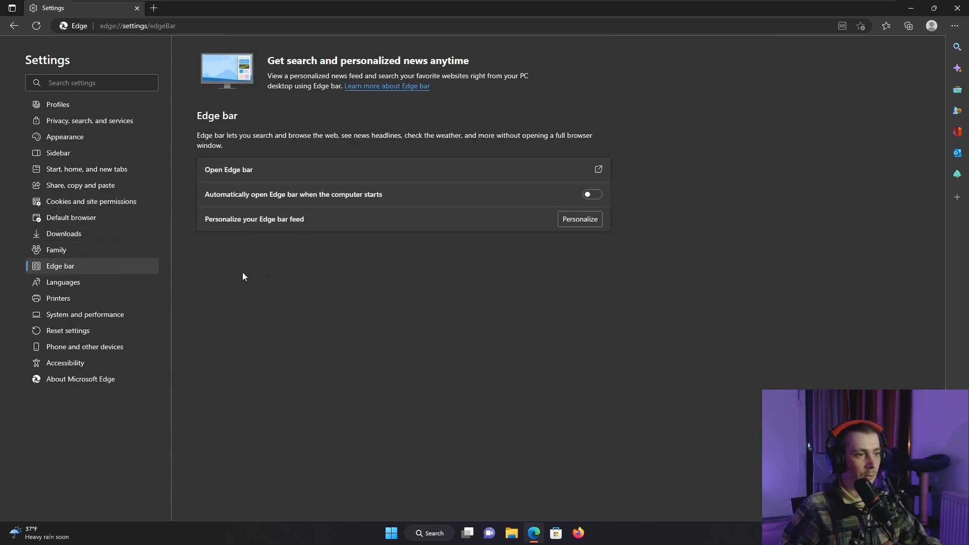
left_click(99, 286)
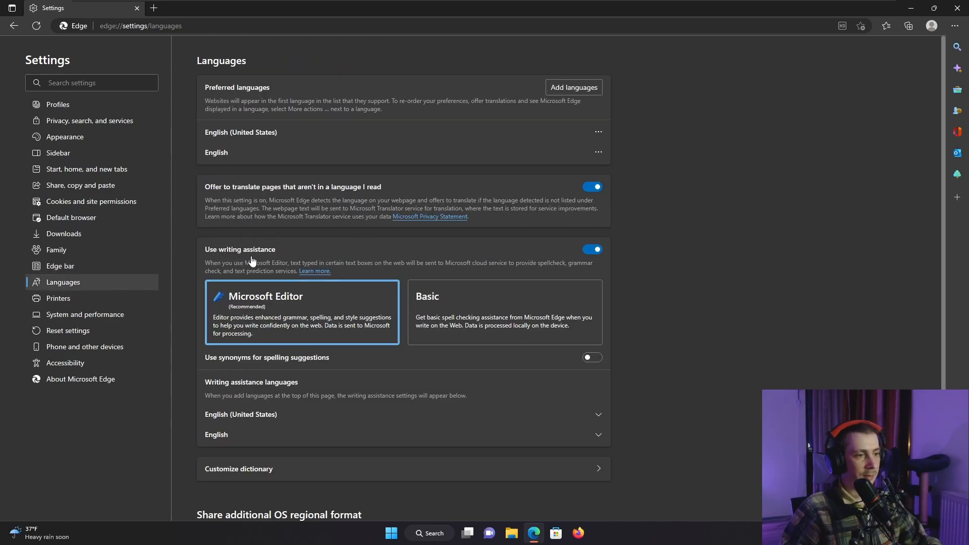
left_click(466, 312)
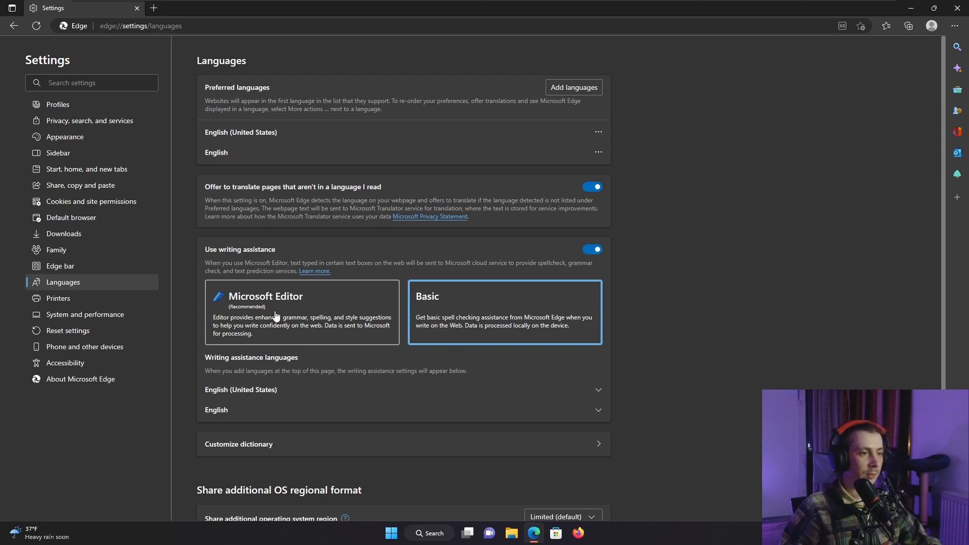
- In System and performance, turn off background extensions and apps after closing, startup boost, and efficiency mode for PC gaming
left_click(95, 317)
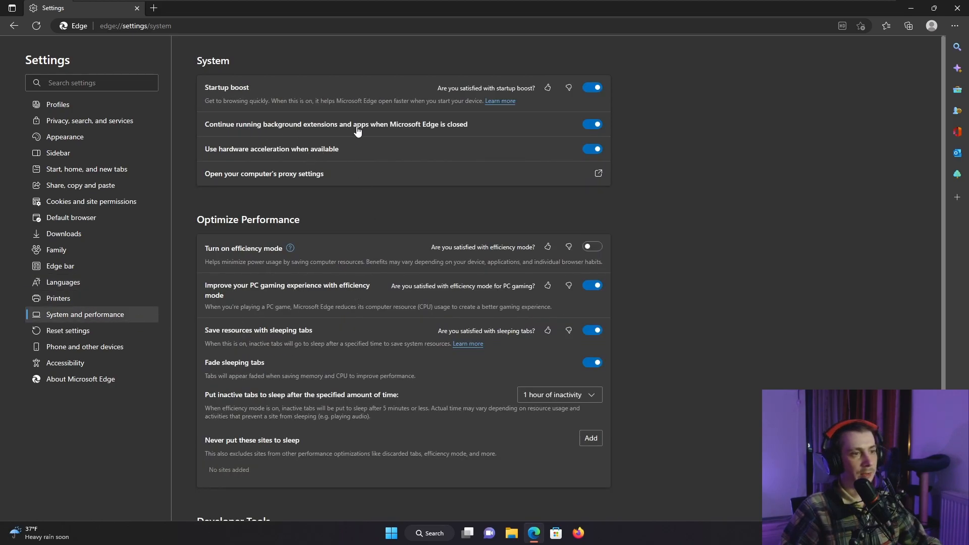
left_click(591, 125)
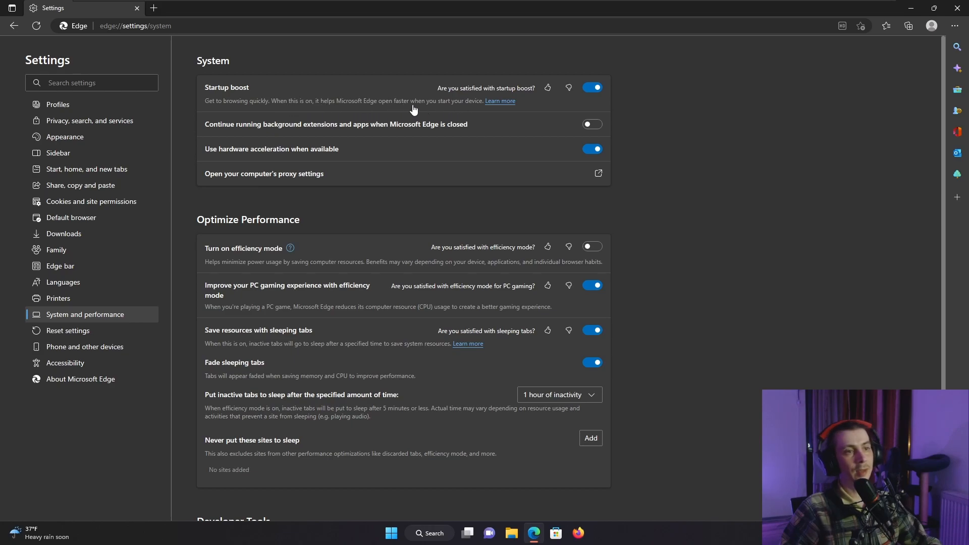
left_click(594, 88)
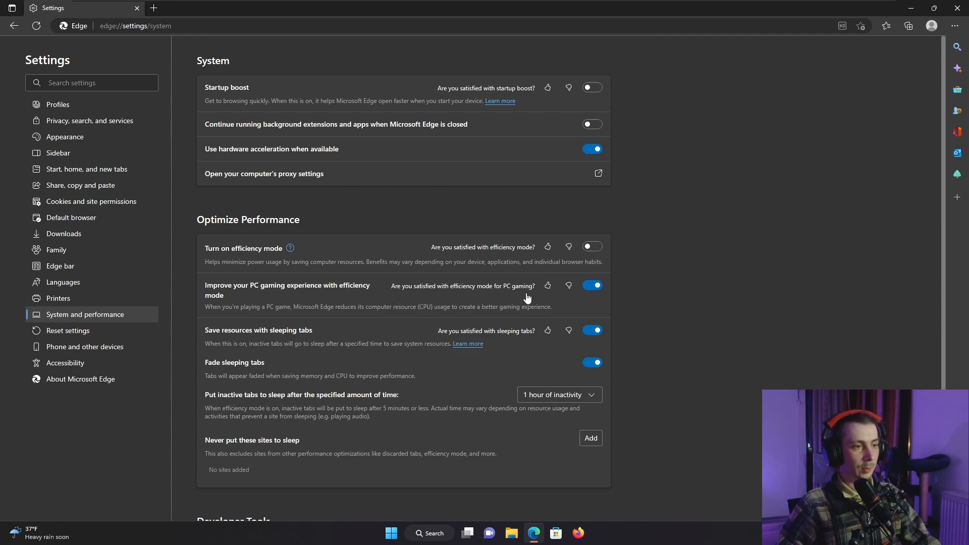
left_click(593, 287)
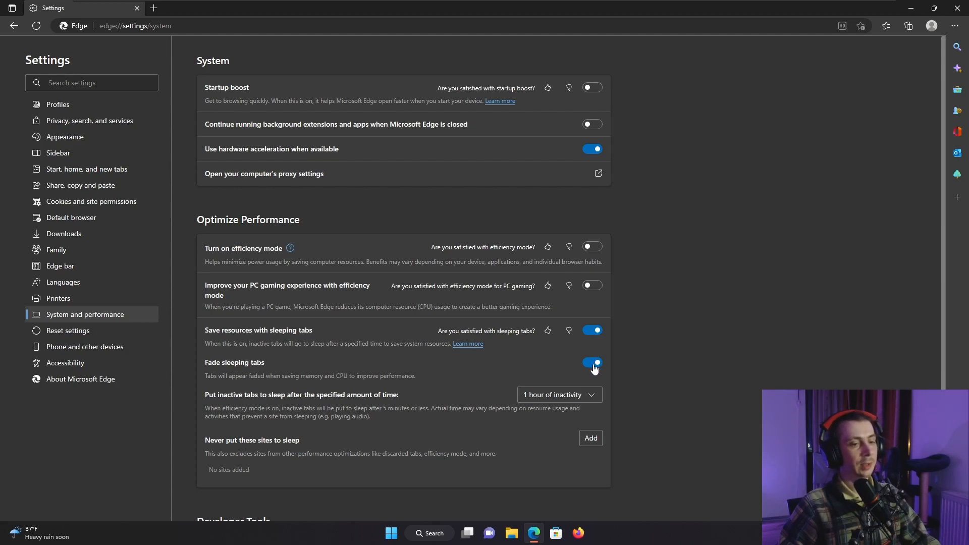
- Choose 30 minutes of inactivity for sleeping tabs and turn on efficiency mode
left_click(588, 399)
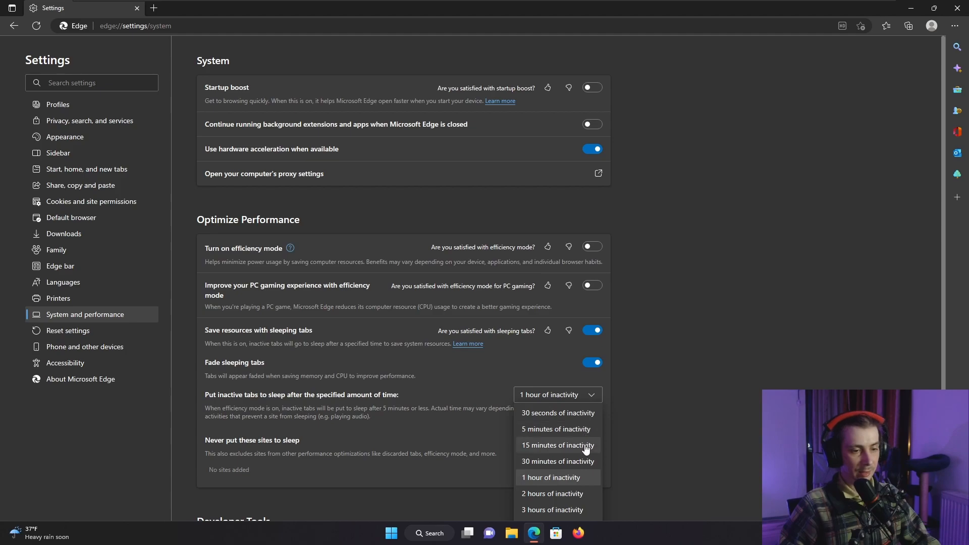
left_click(593, 462)
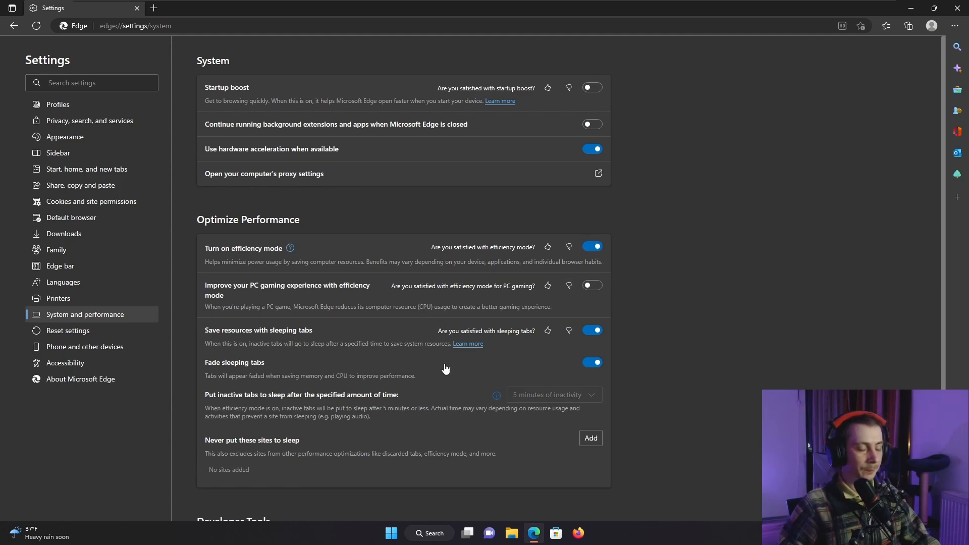
scroll(444, 359, "down", 1)
- Open Task Manager from the taskbar, expand the Microsoft Edge process group to inspect its subprocesses, and close Task Manager
right_click(656, 534)
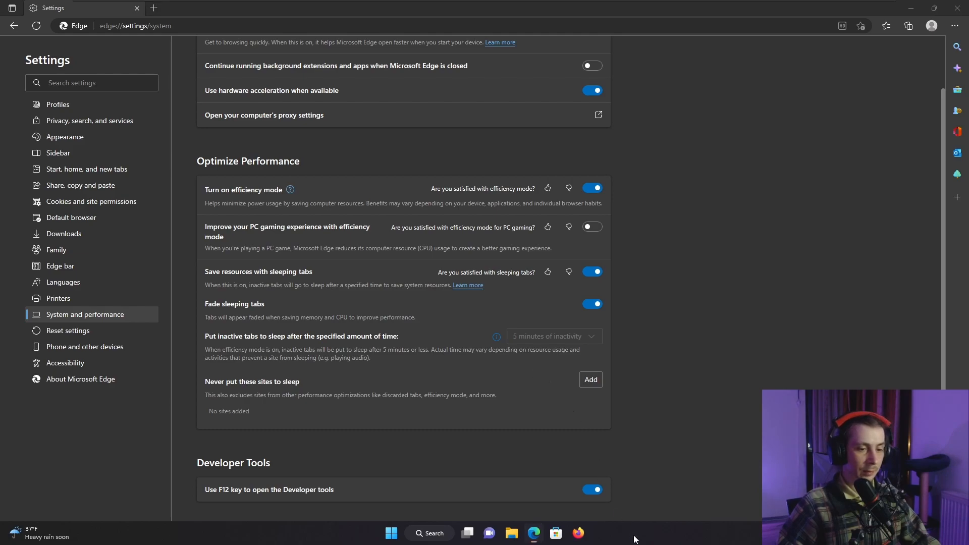
left_click(667, 493)
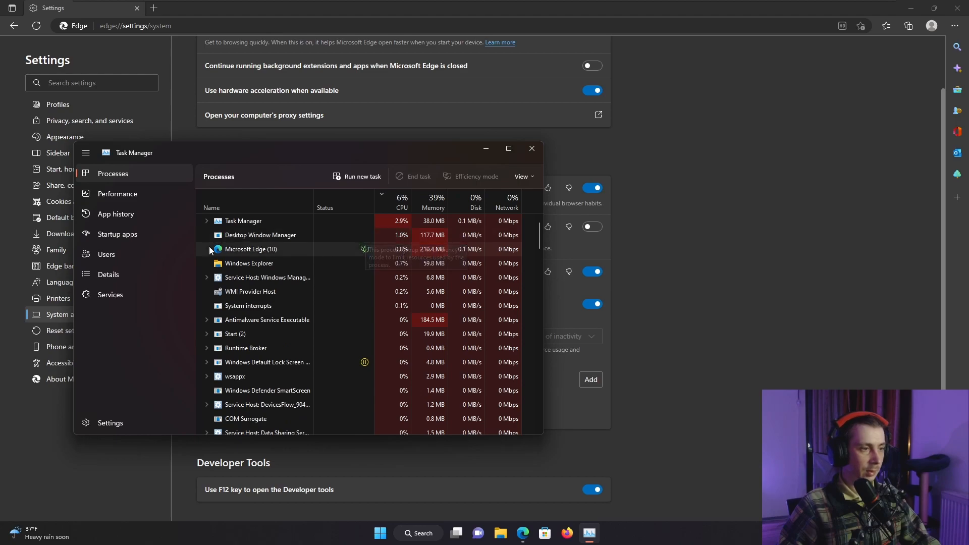
left_click(208, 250)
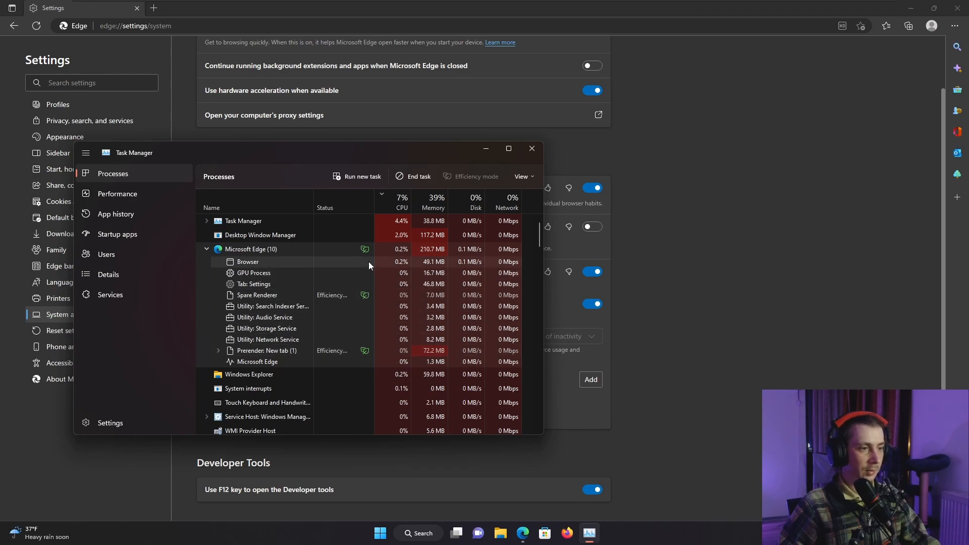
left_click(540, 150)
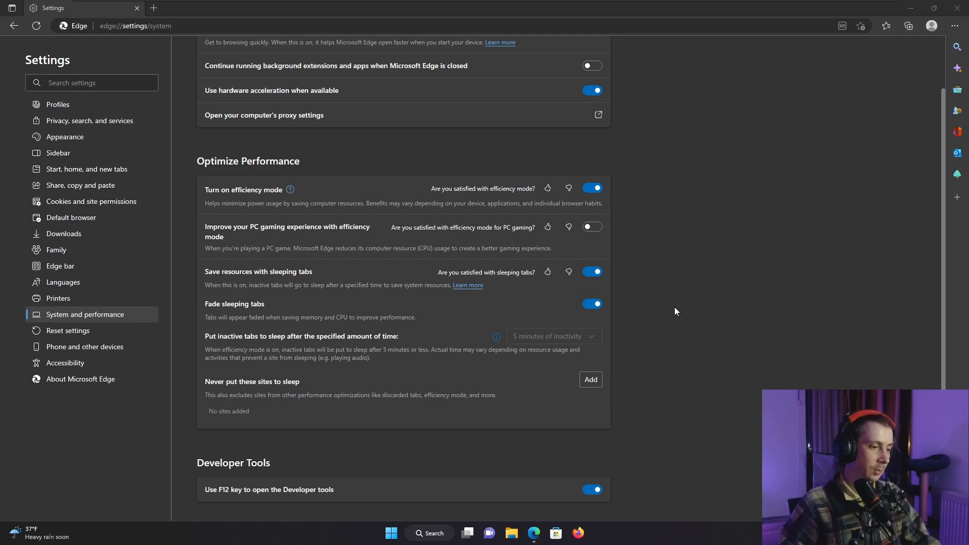
- Look over the Phone and other devices, About Microsoft Edge, Profiles, and System and performance settings pages
left_click(109, 347)
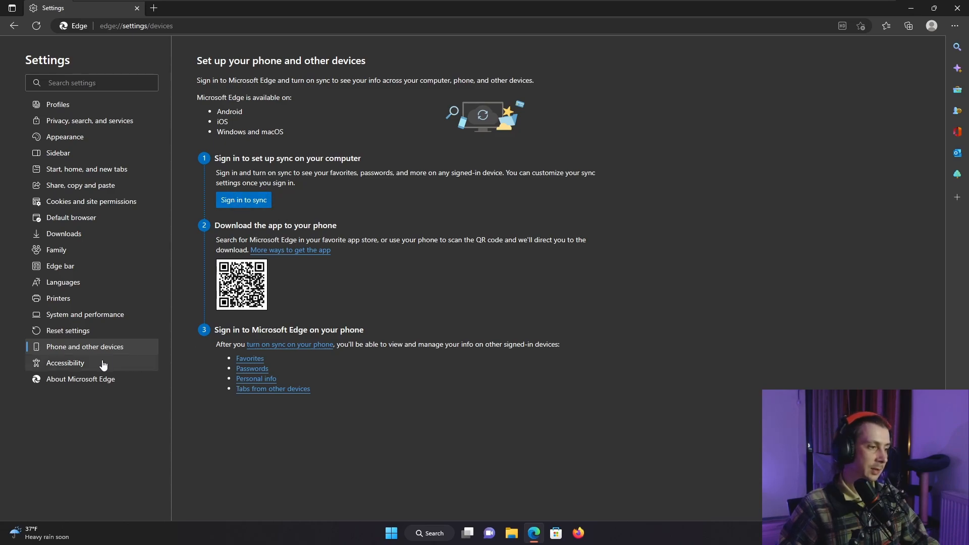
left_click(103, 382)
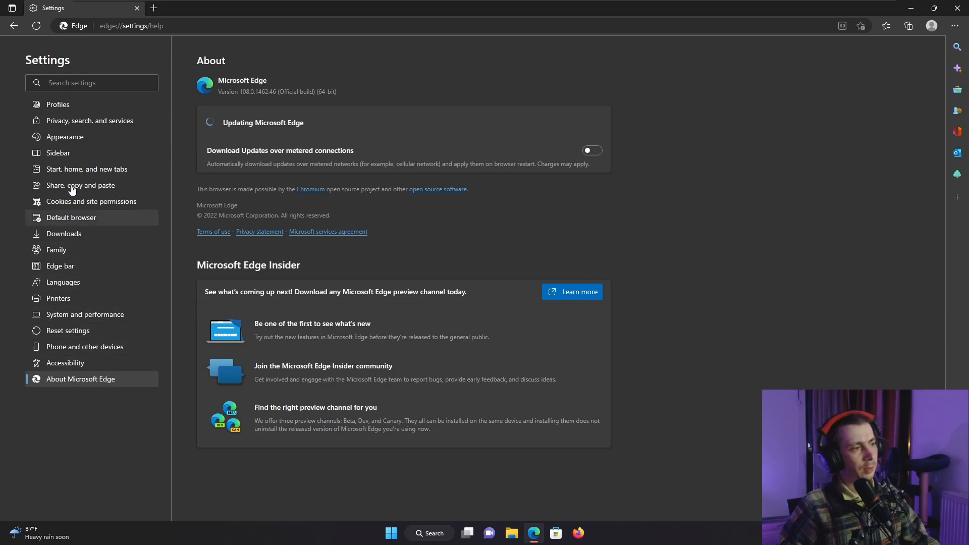
left_click(82, 107)
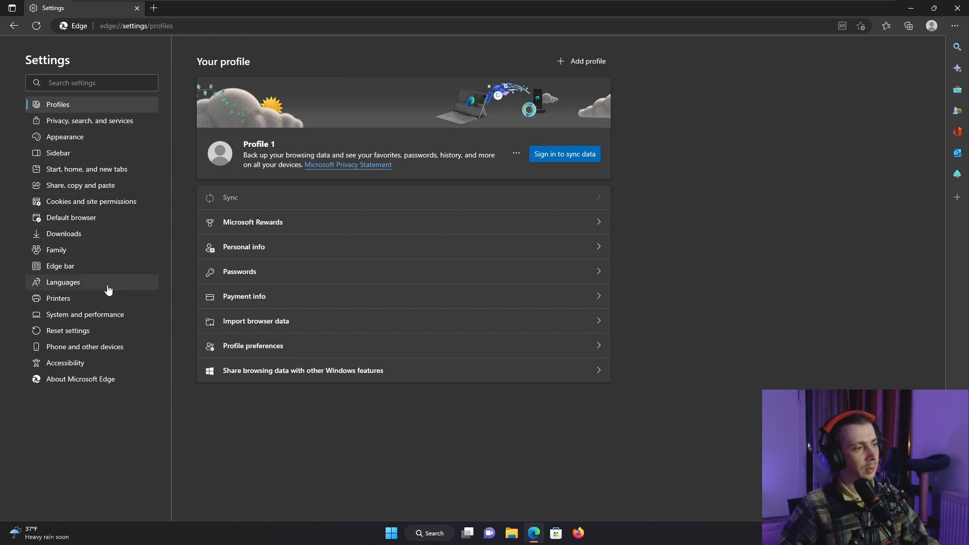
left_click(99, 319)
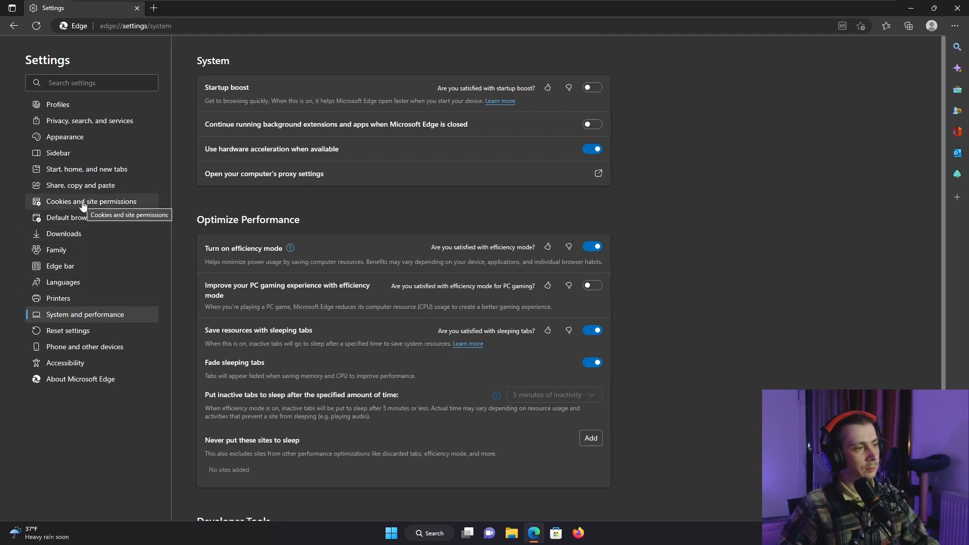
- Review the Privacy, search, and services settings from tracking prevention down to the Services section
left_click(88, 121)
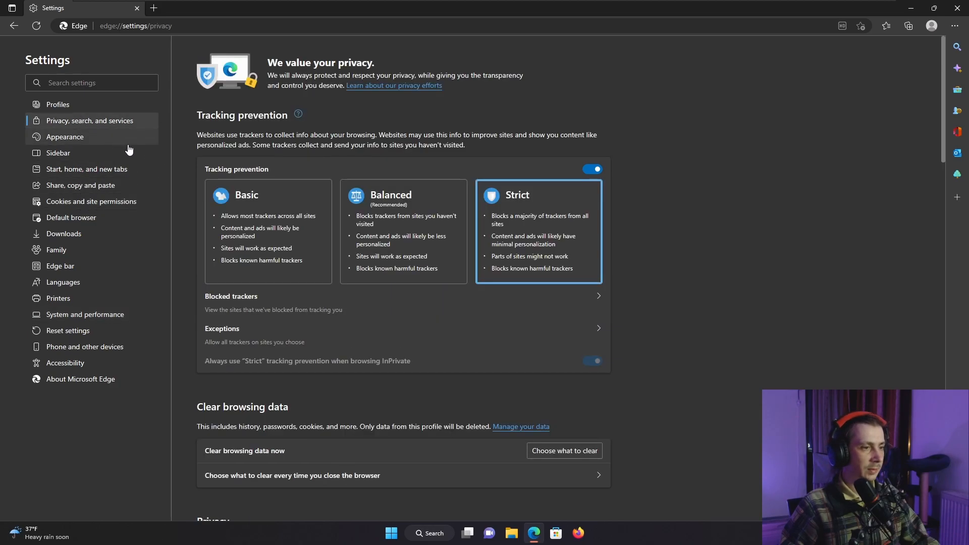
scroll(417, 245, "down", 10)
scroll(418, 242, "down", 10)
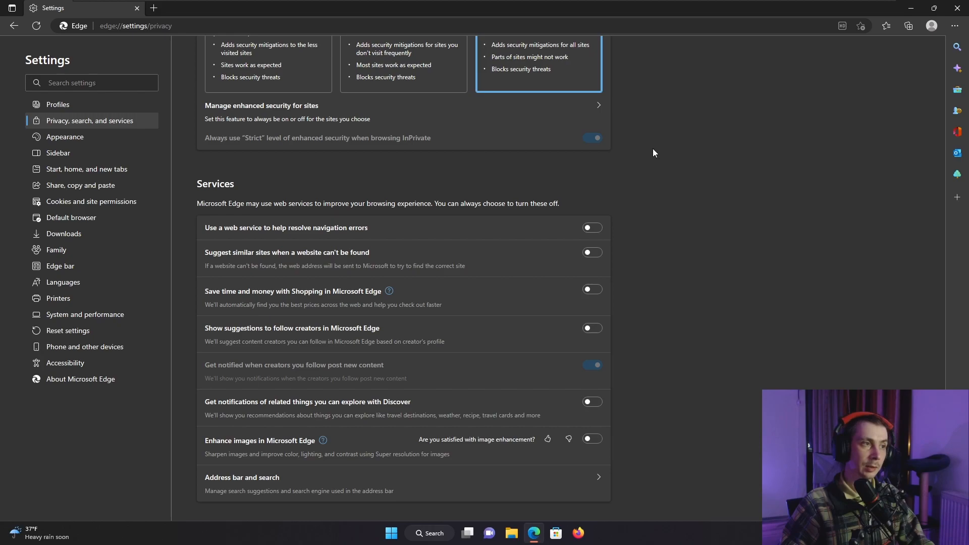
- Open a new browser tab alongside the Settings tab
left_click(154, 9)
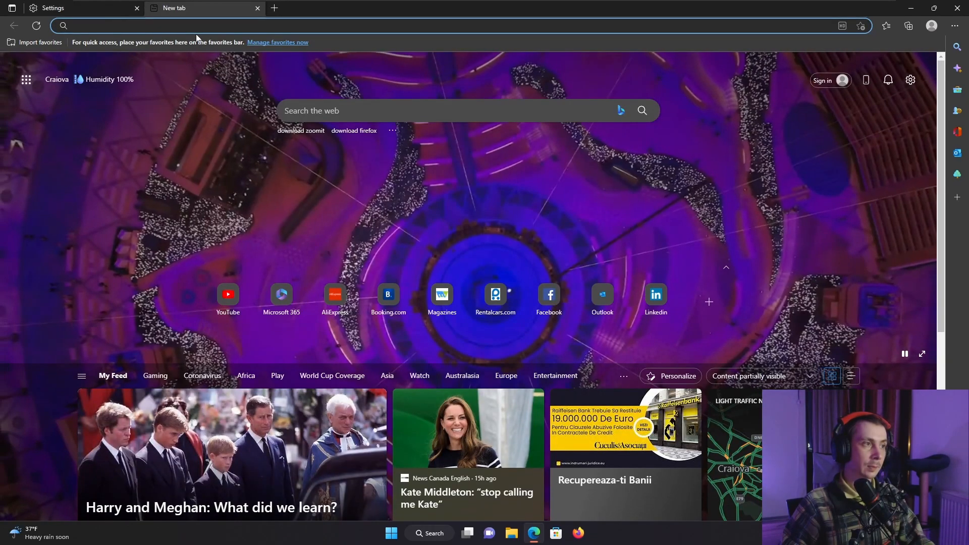